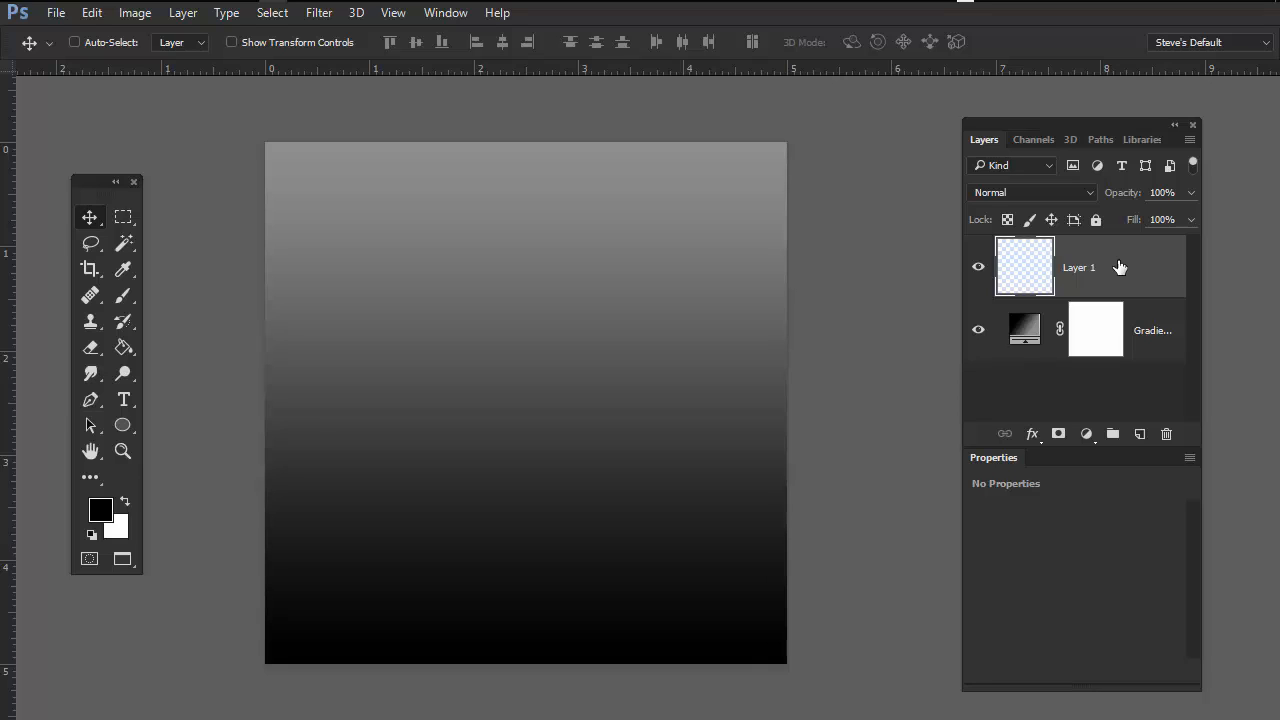
Step: Collapse and re-expand the Layers panel group, then reposition it slightly higher and further left
double_click(1107, 123)
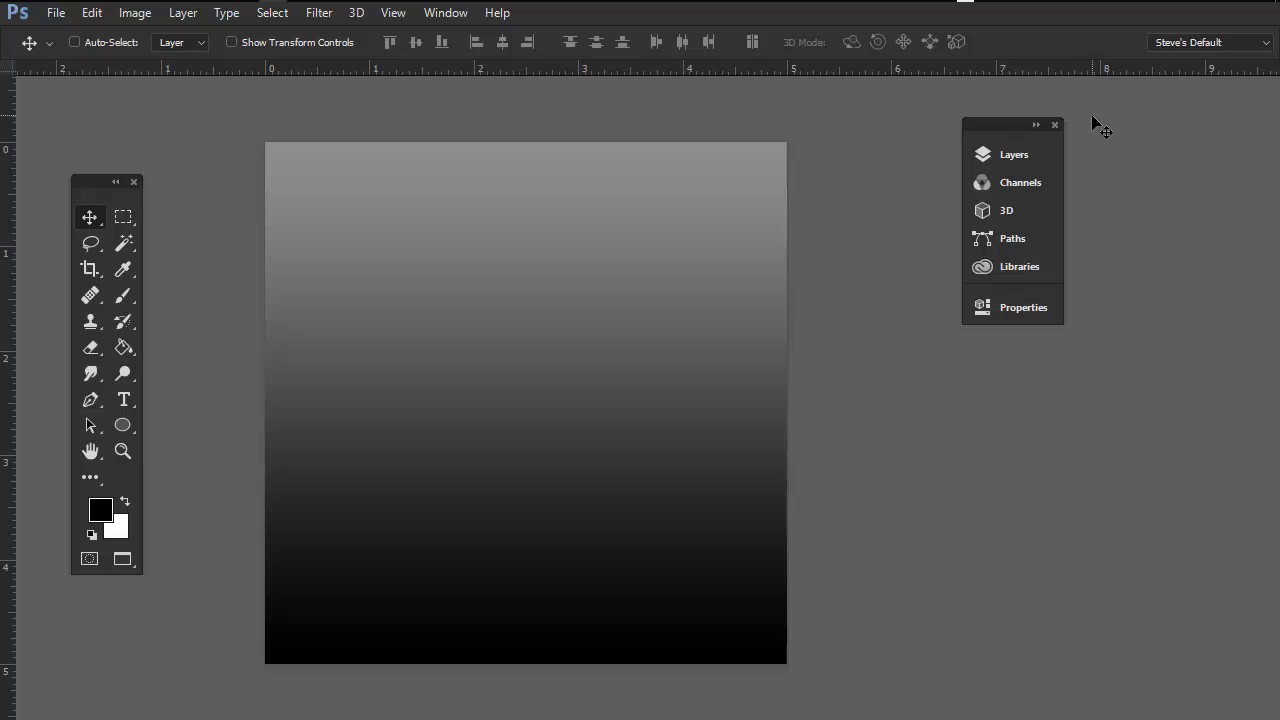
double_click(1037, 126)
double_click(1039, 127)
double_click(1036, 126)
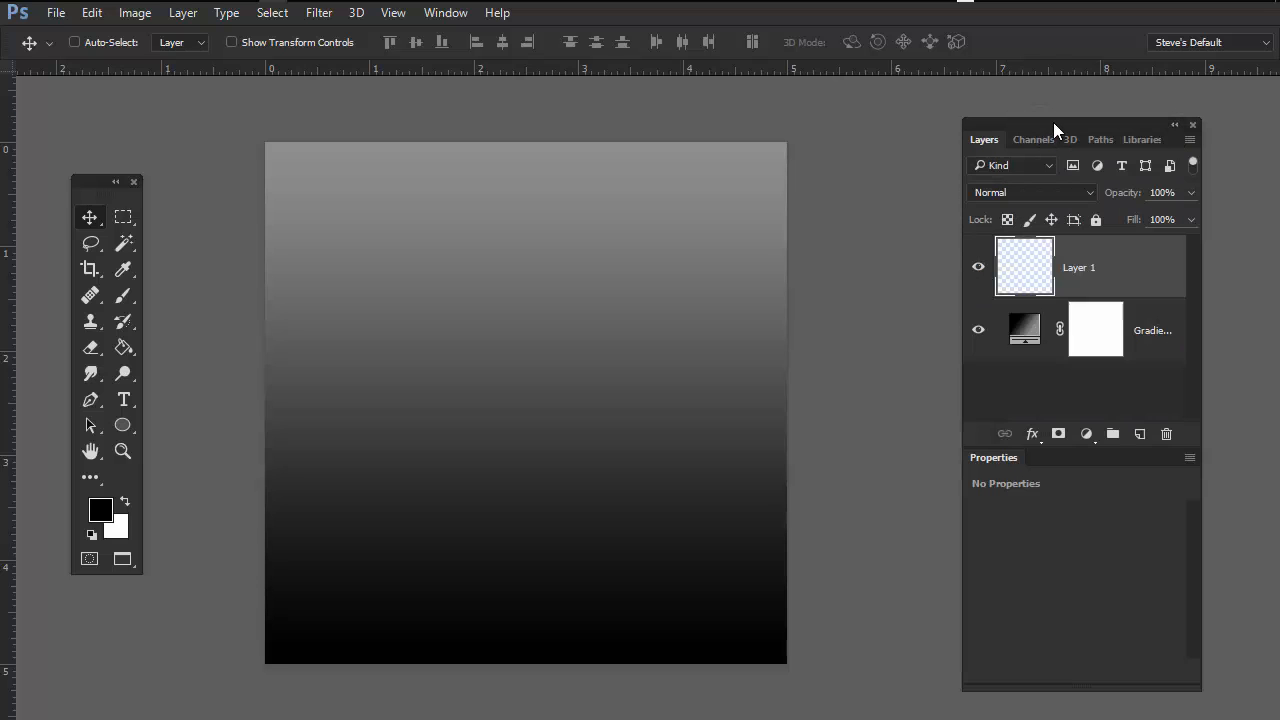
drag(1053, 122, 997, 100)
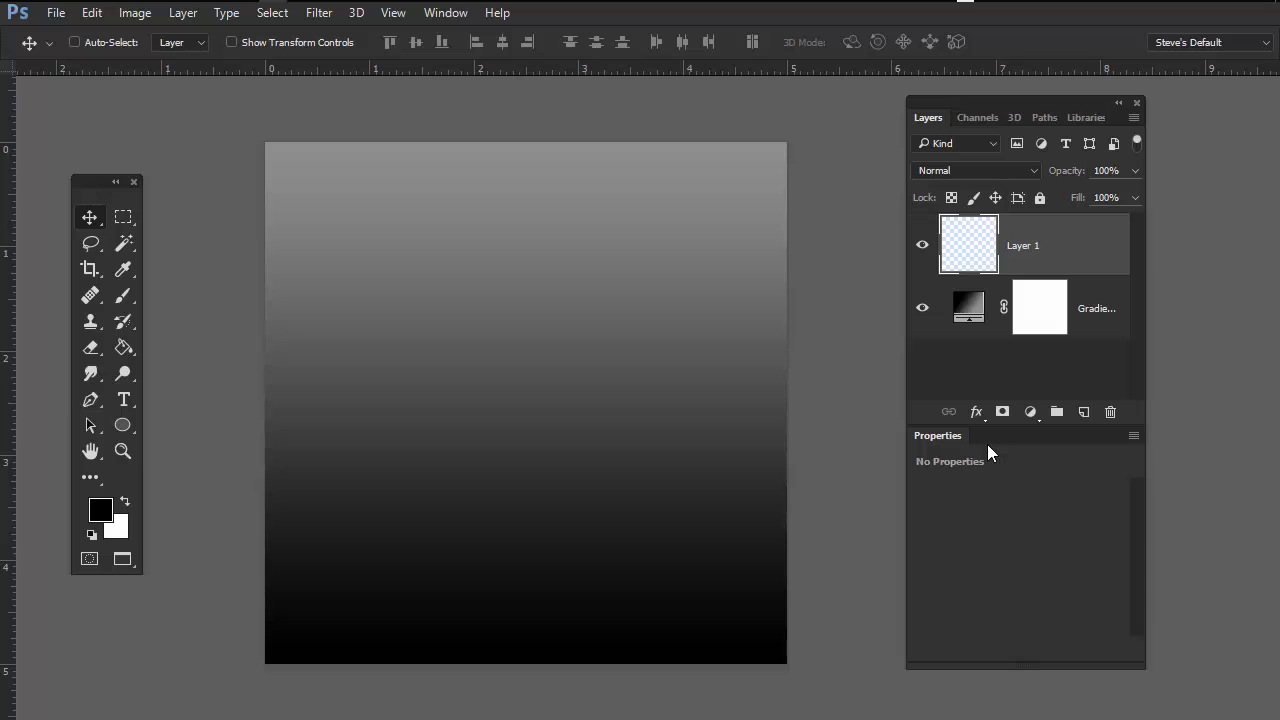
Step: Collapse the panel group to icons, reopen it, and switch between the Layers and 3D panels to compare them
click(1118, 103)
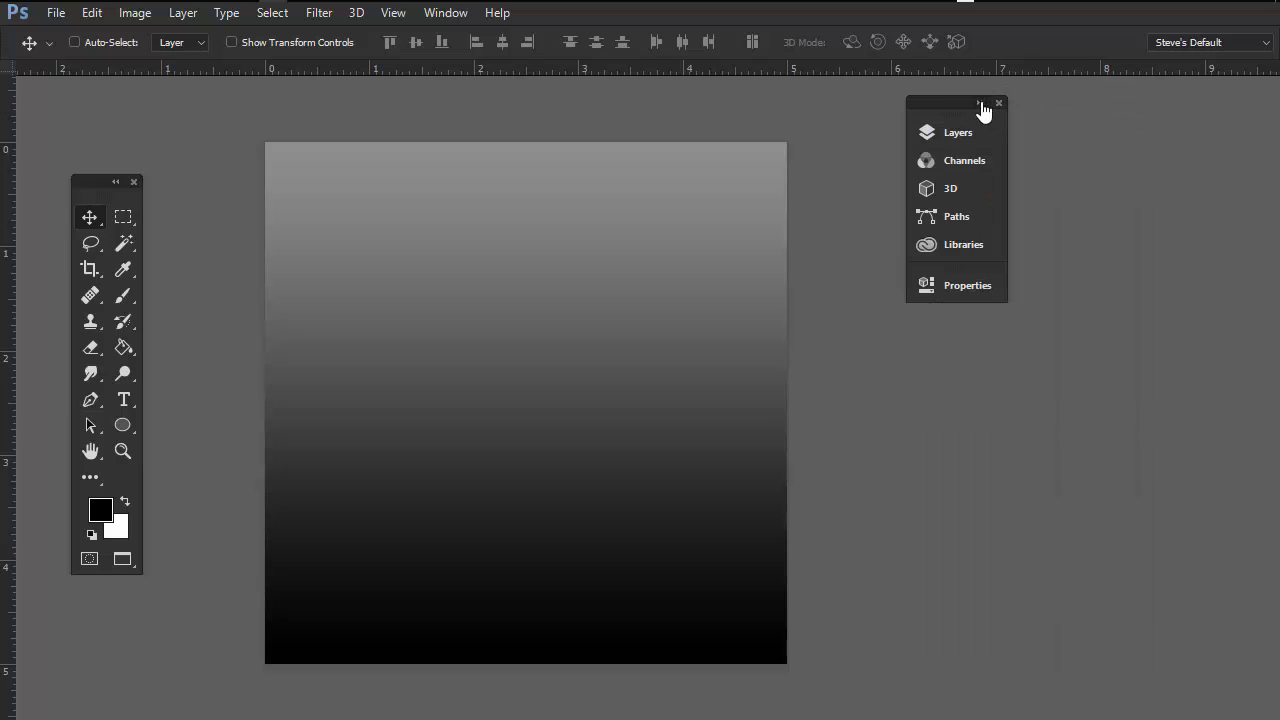
click(981, 104)
click(1015, 118)
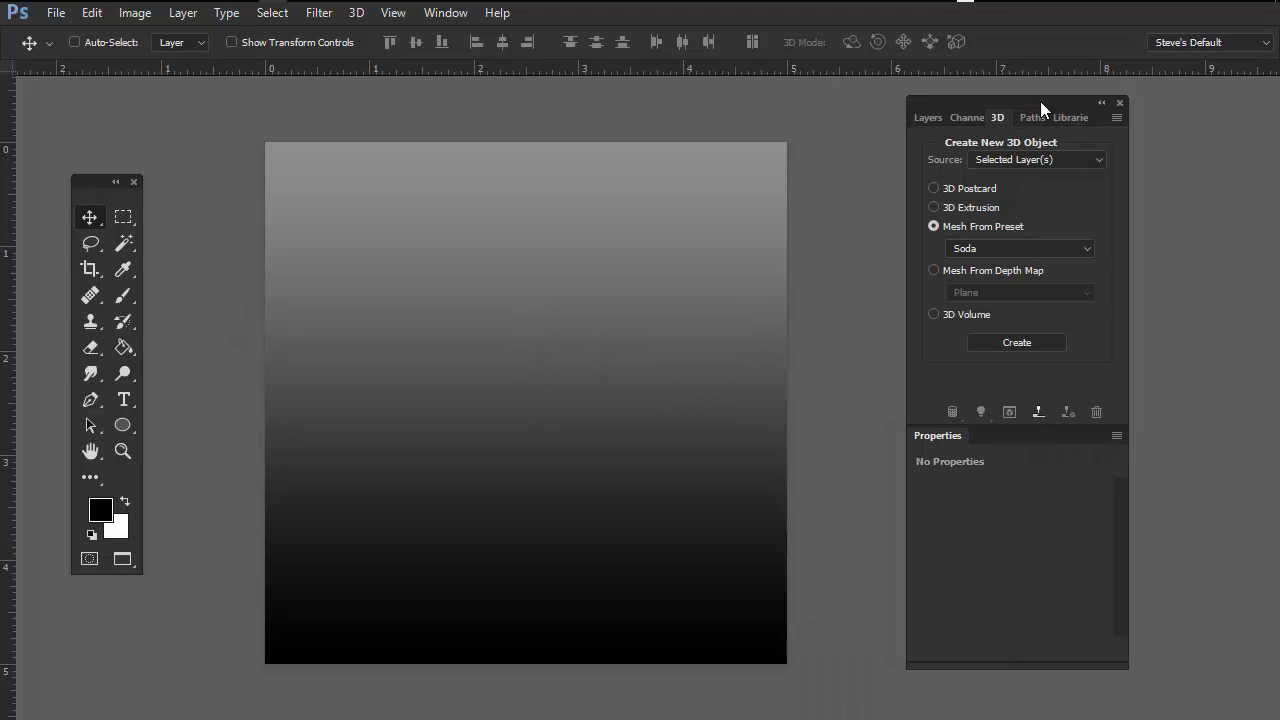
drag(1040, 101, 1039, 99)
click(936, 117)
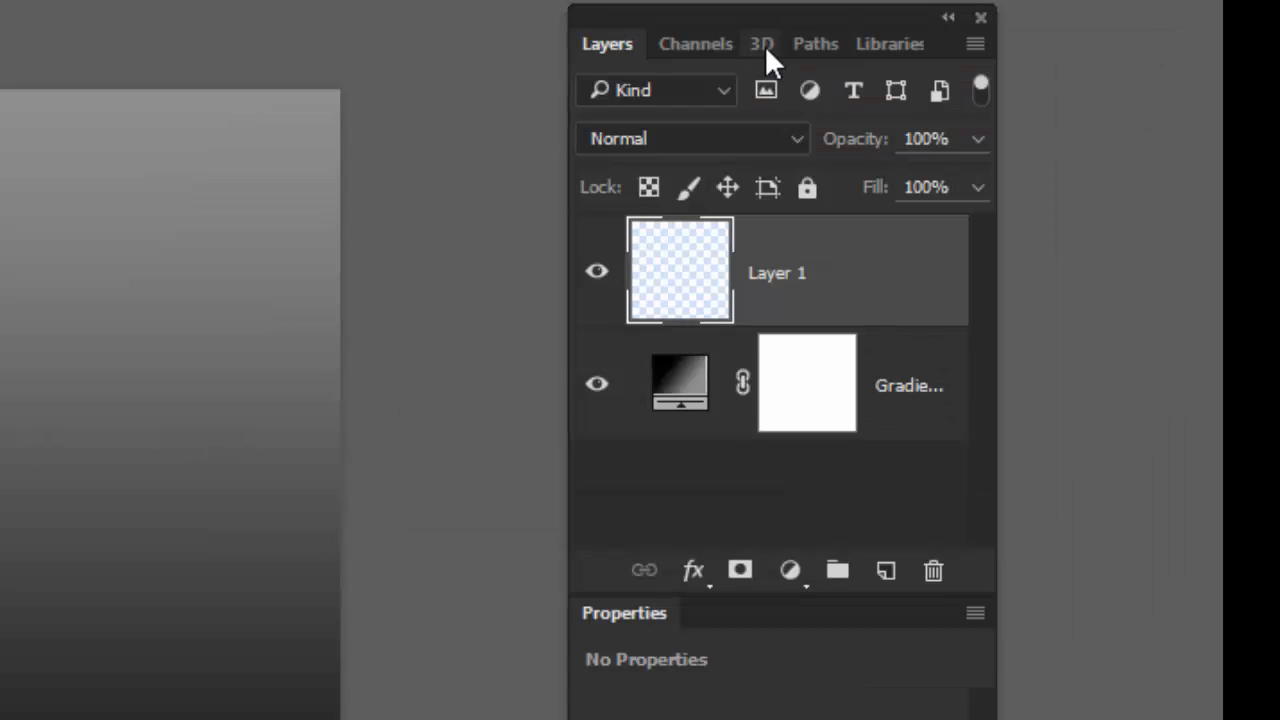
click(1022, 116)
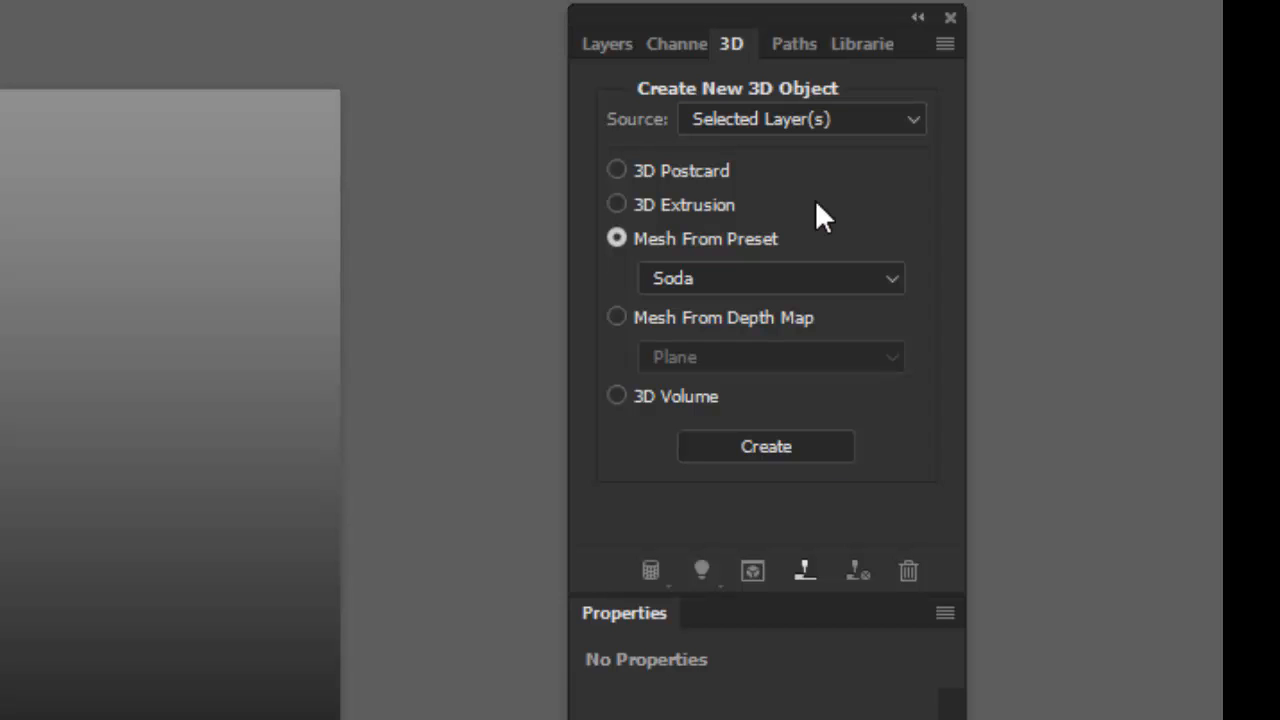
click(608, 44)
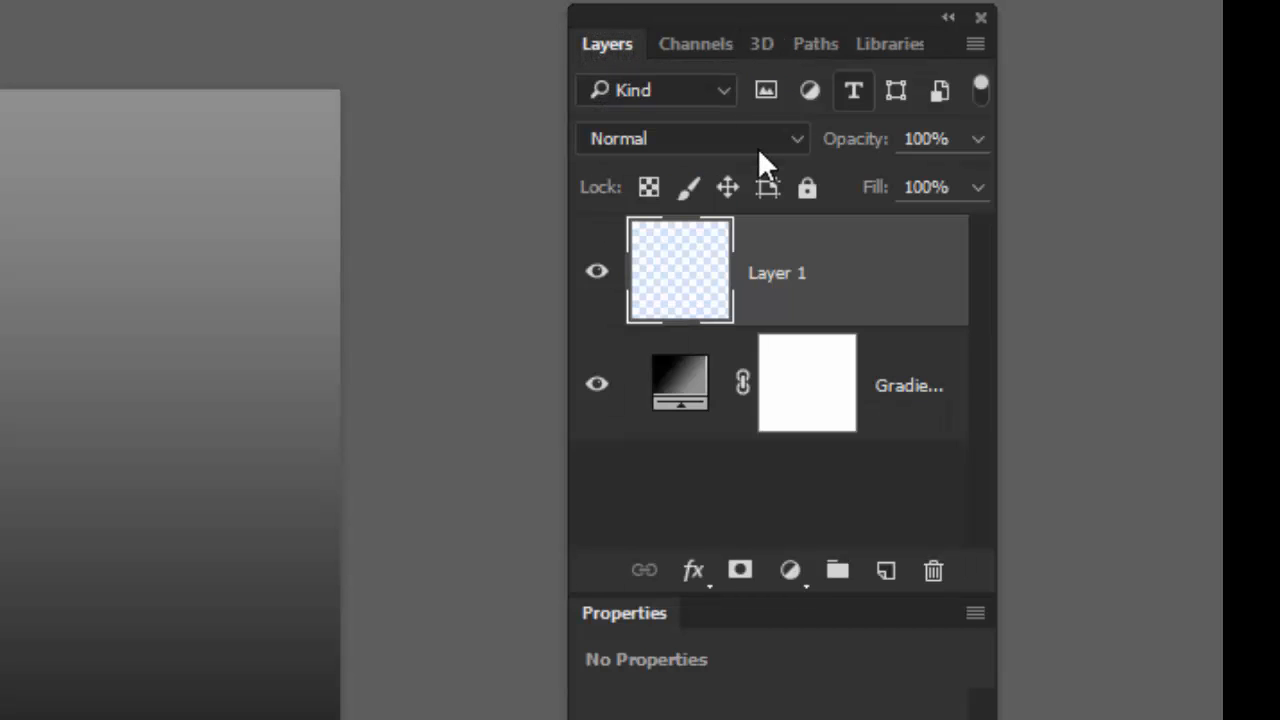
click(762, 44)
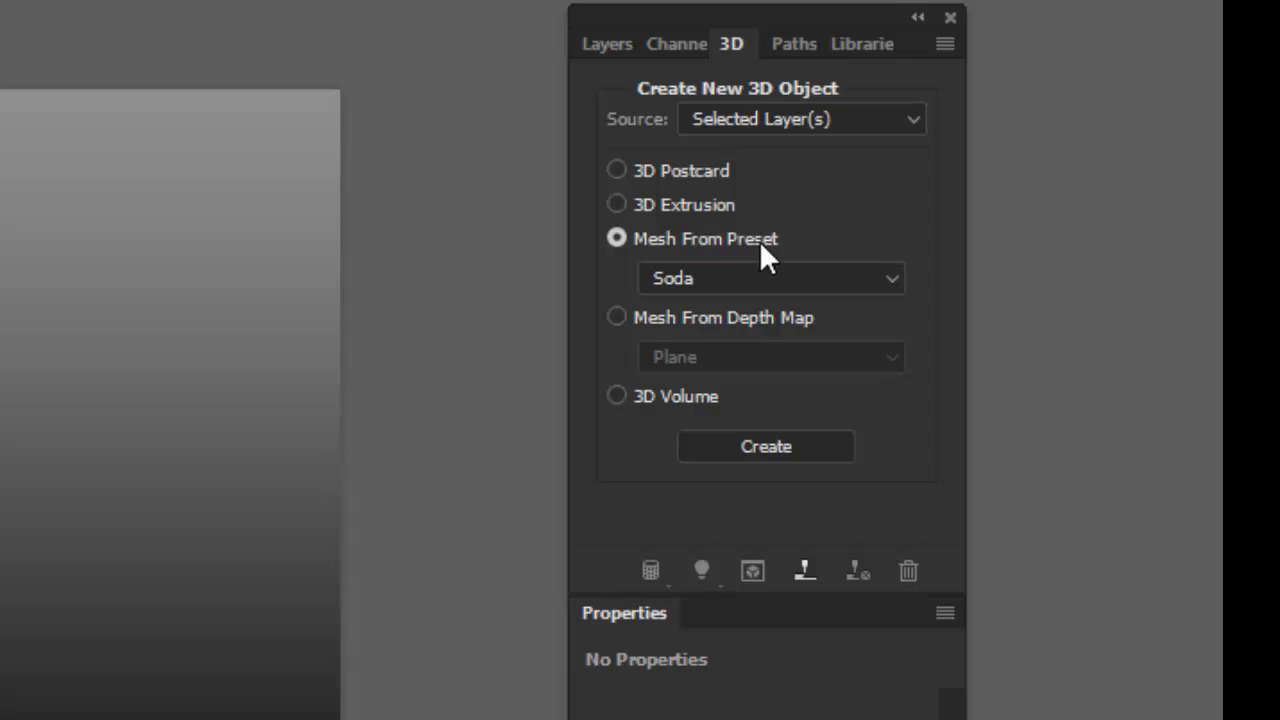
Step: Create a 3D object from the selected layer using the Mesh From Preset option set to Hat
click(888, 277)
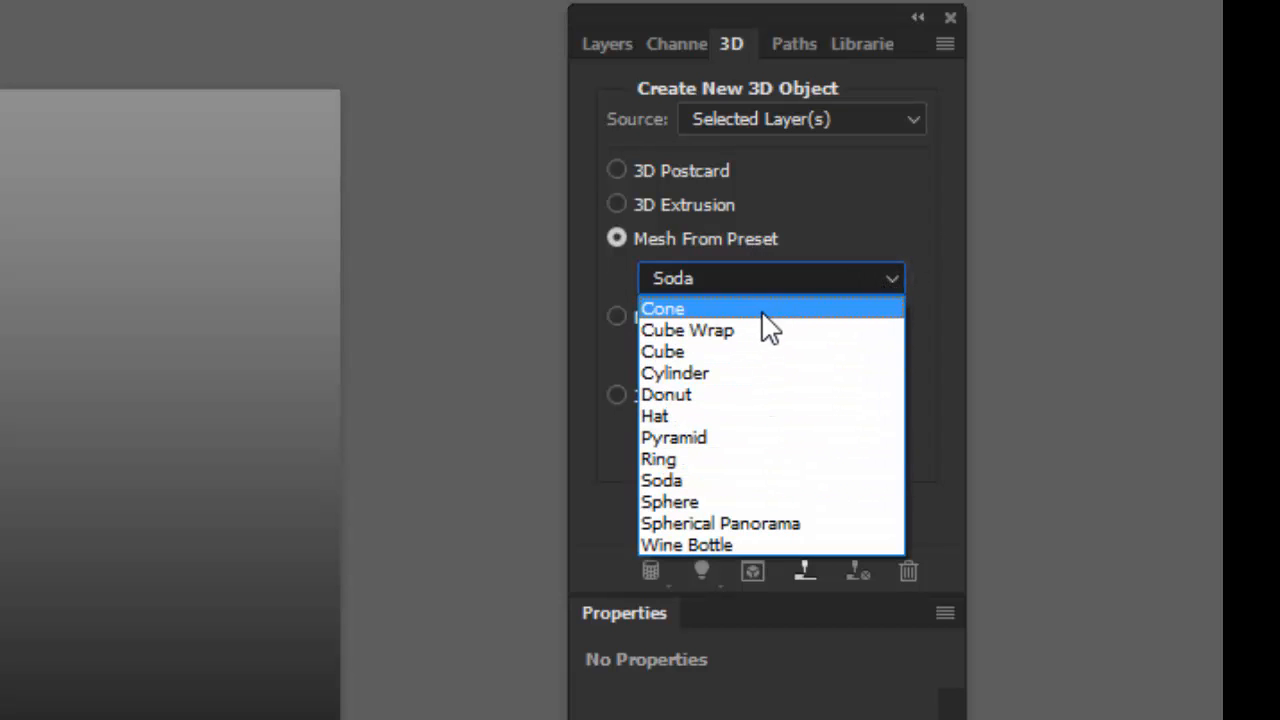
click(740, 420)
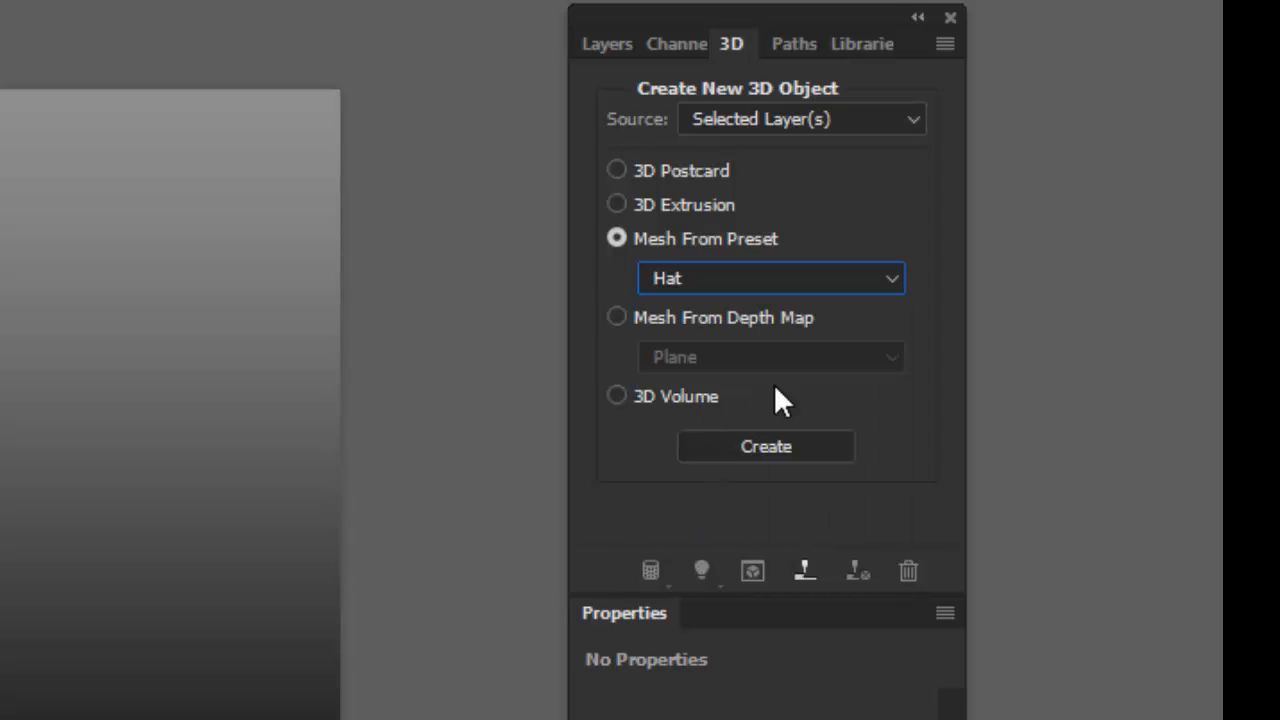
click(772, 442)
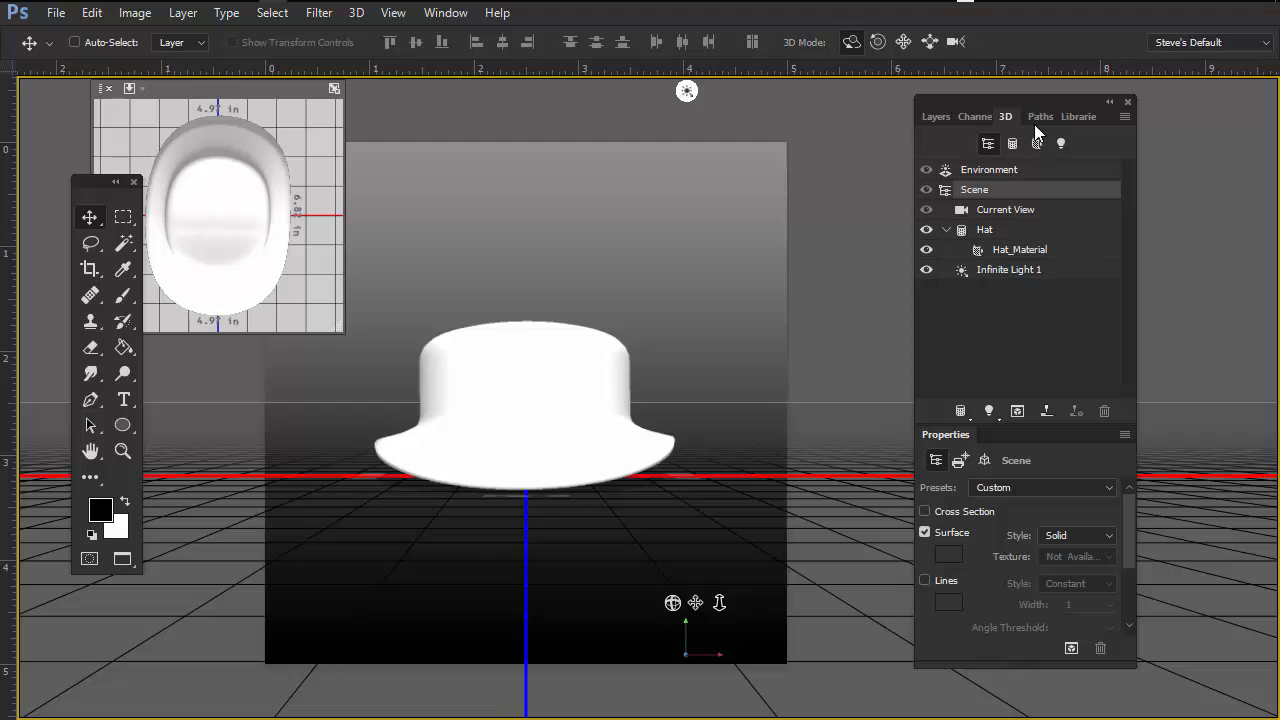
Step: Move the 3D panel group and orbit, pan and dolly the 3D camera around the hat
drag(1057, 100, 1146, 103)
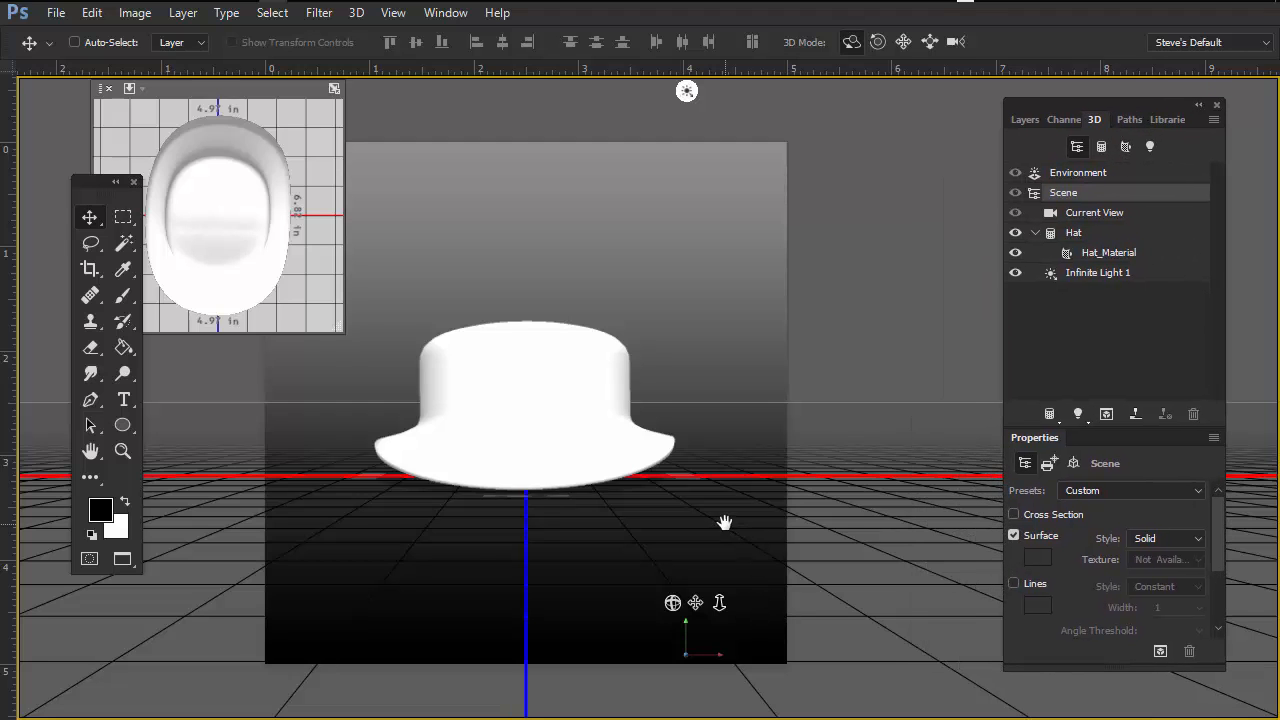
drag(726, 520, 793, 568)
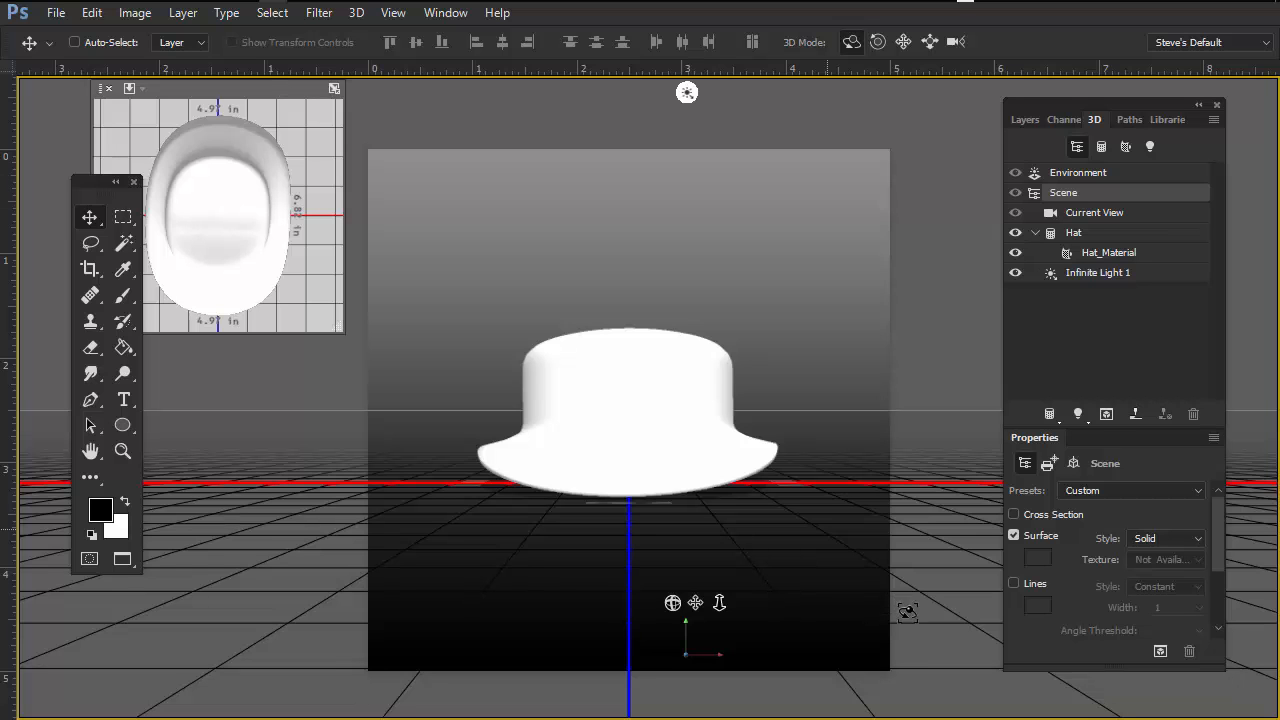
drag(948, 580, 691, 429)
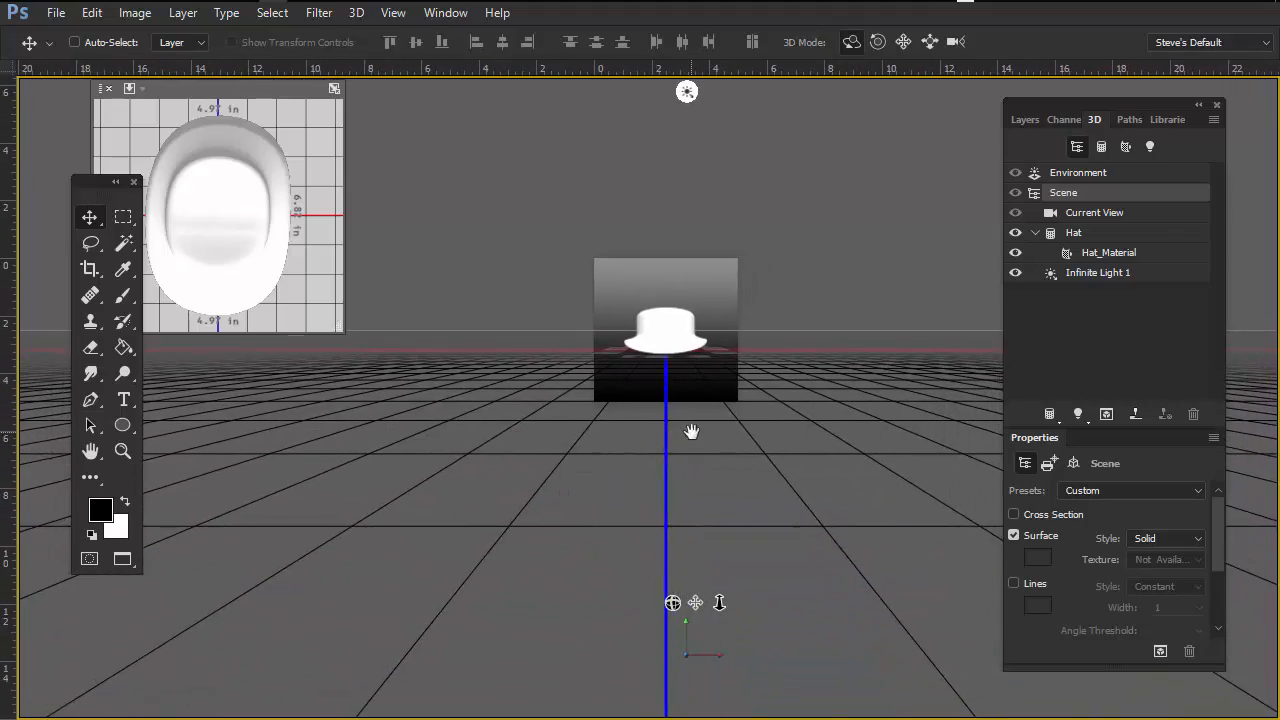
drag(806, 418, 801, 468)
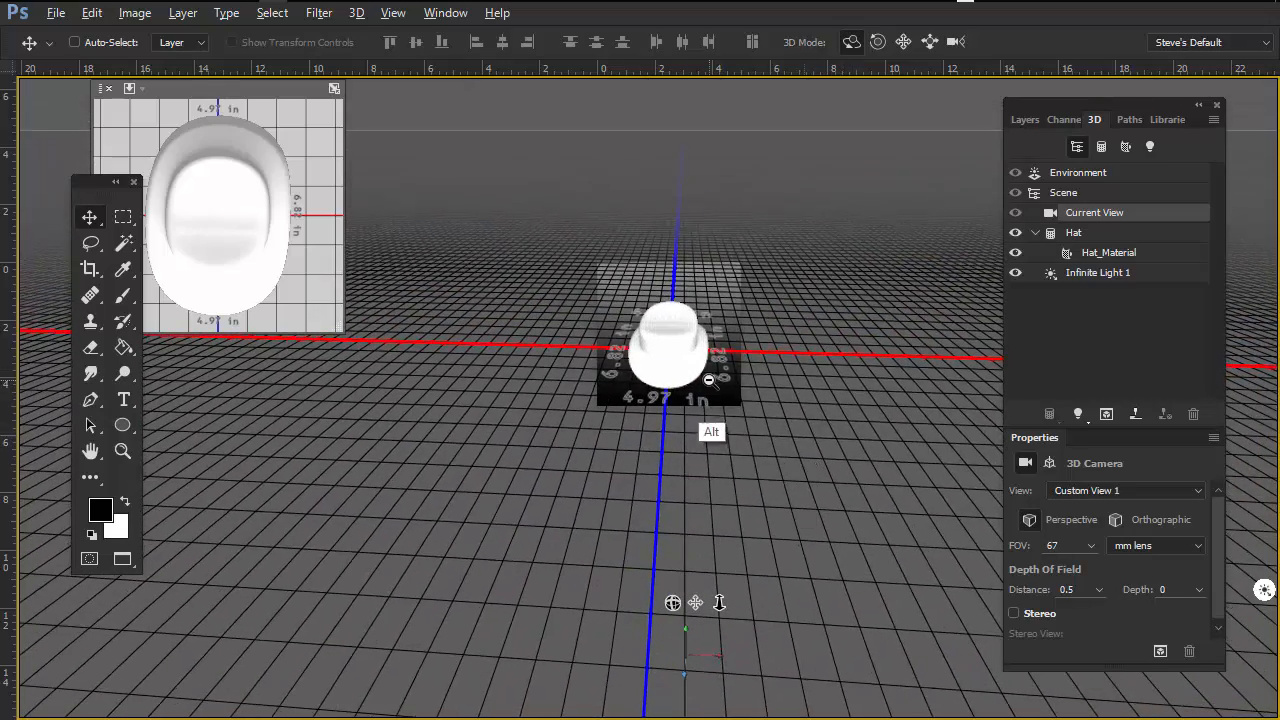
drag(713, 384, 803, 408)
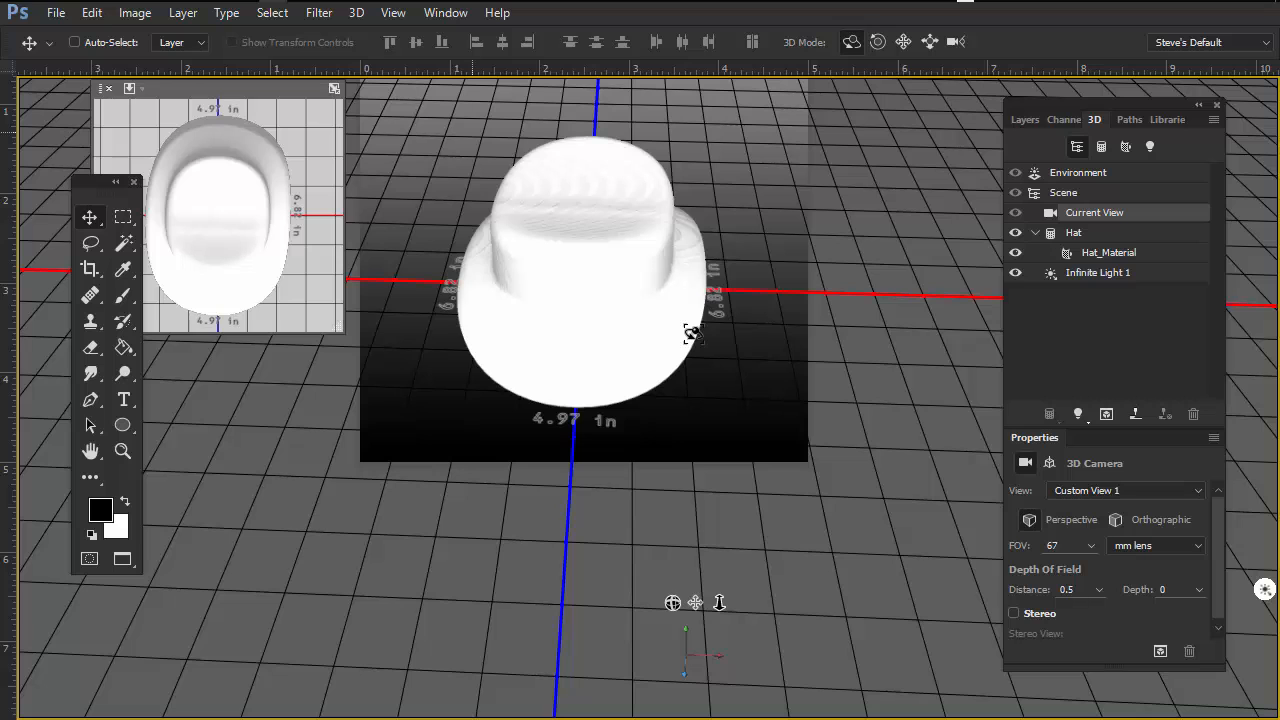
Step: Change the Tools panel layout and move it closer to the left edge of the workspace
click(115, 181)
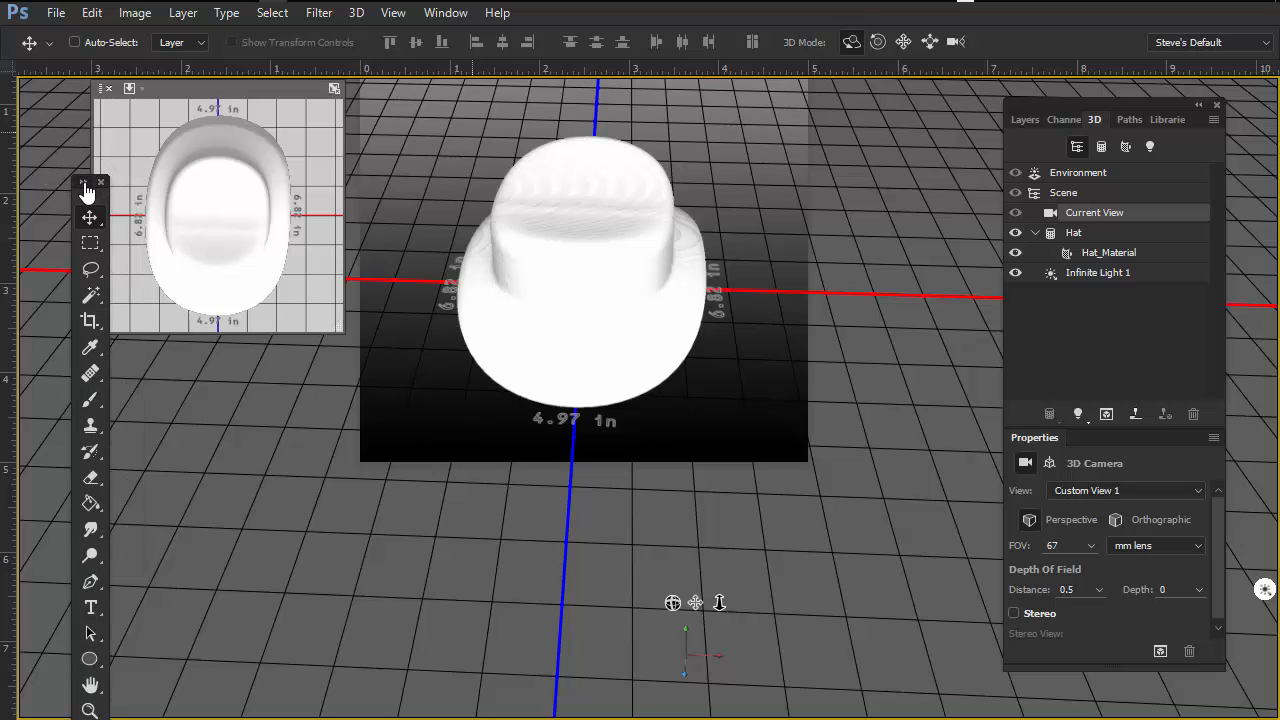
click(91, 180)
drag(74, 181, 37, 187)
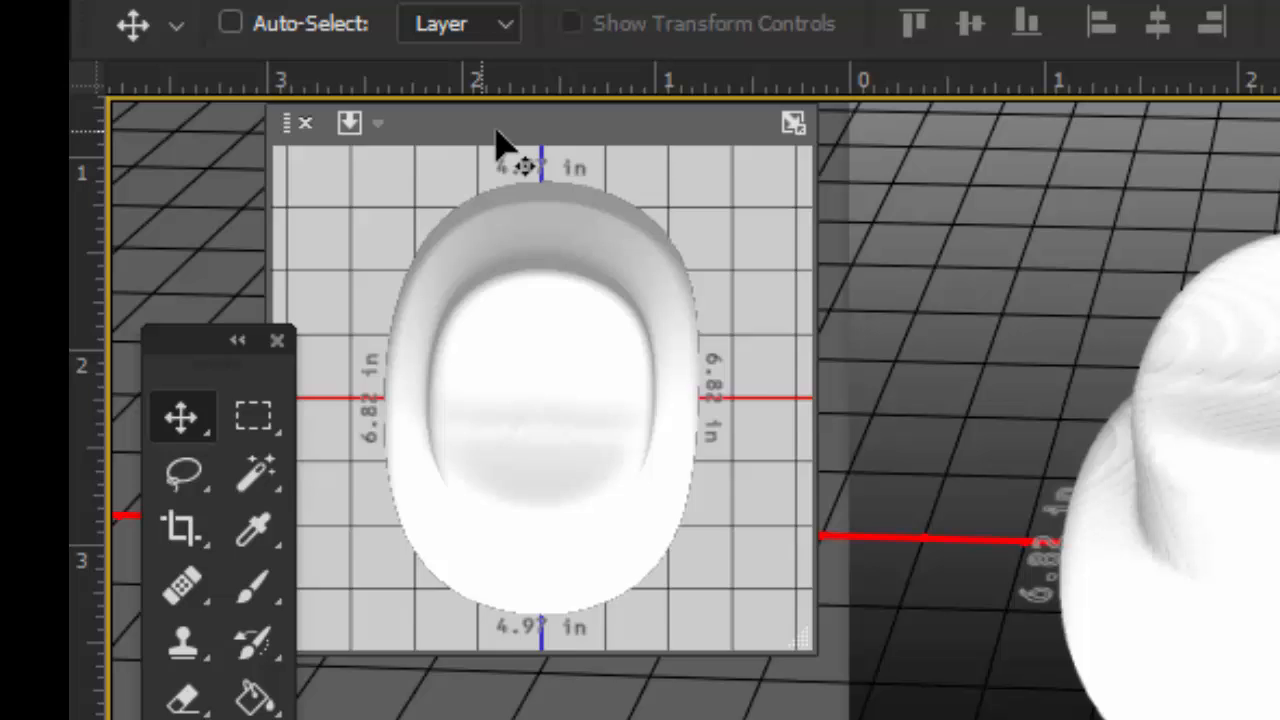
Step: Move the secondary 3D view window down and enlarge it
drag(196, 90, 199, 102)
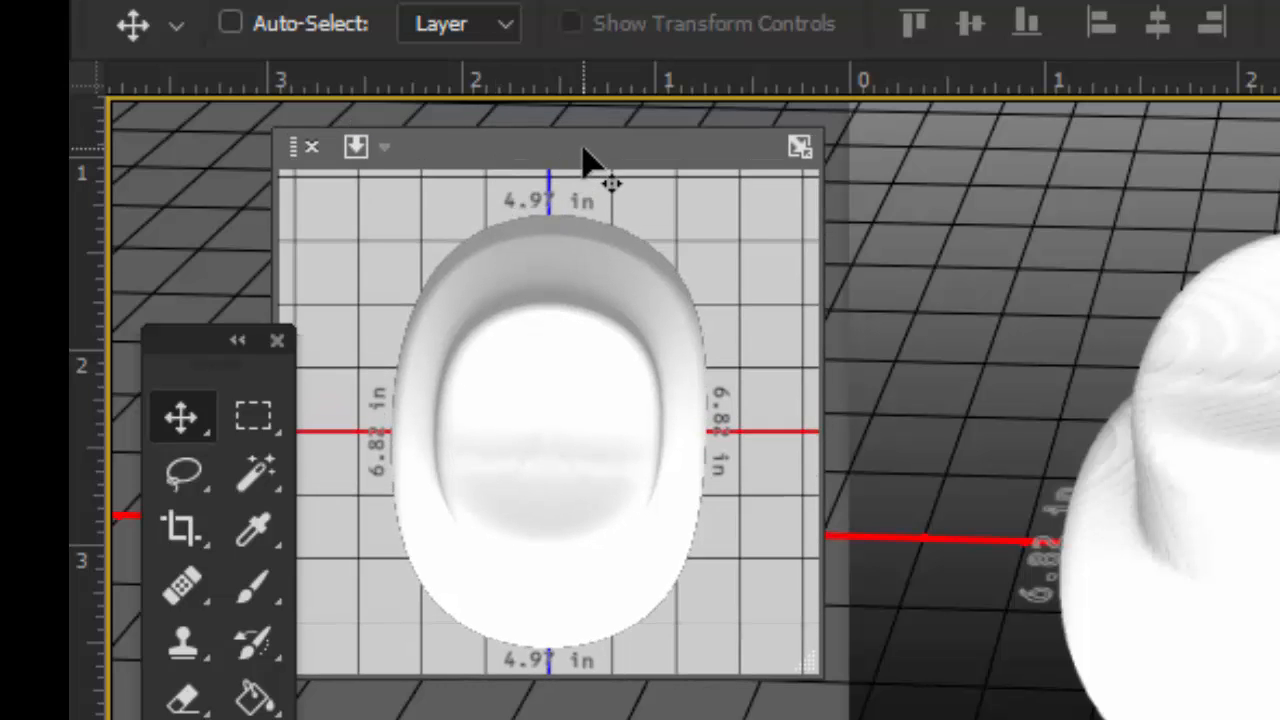
drag(586, 152, 594, 259)
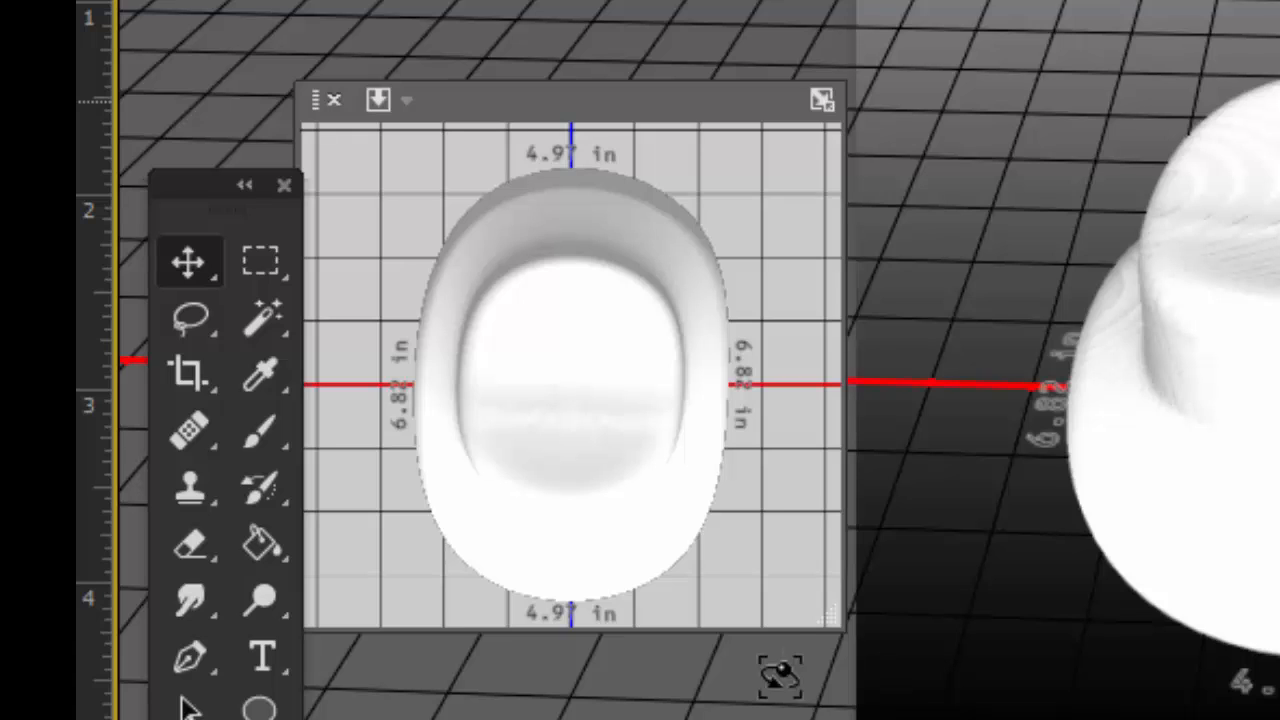
drag(831, 619, 868, 690)
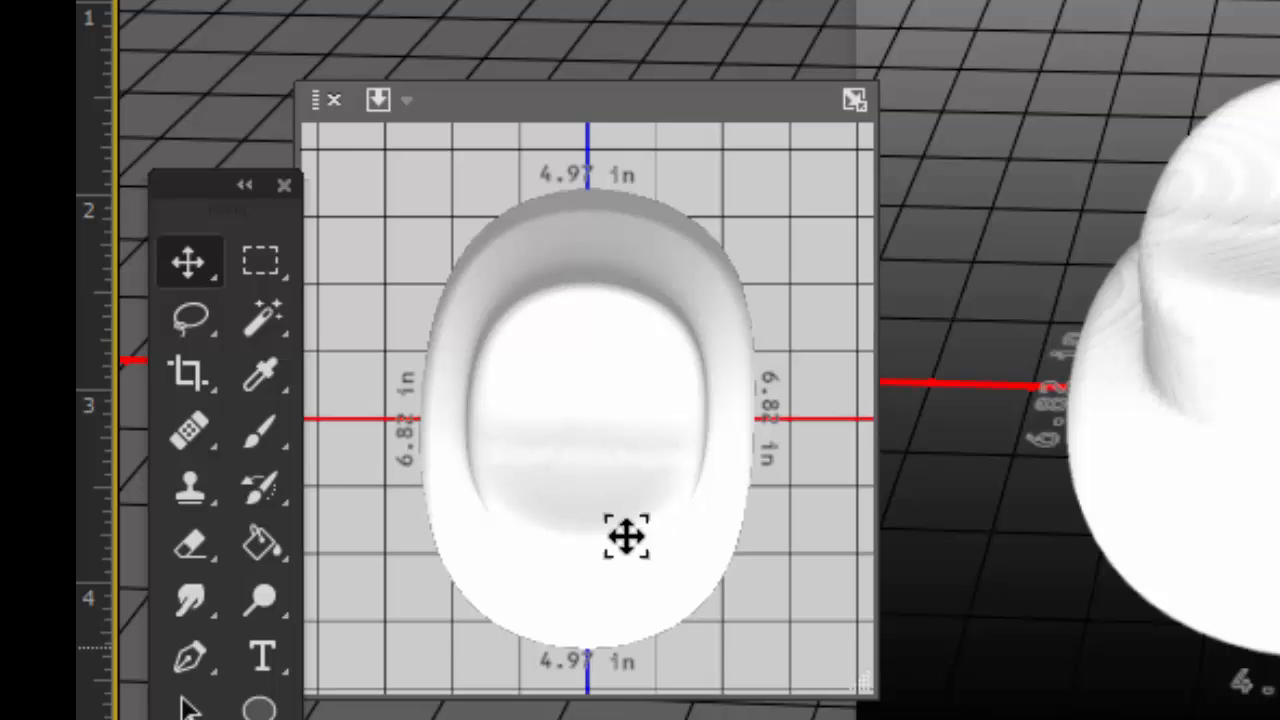
Step: Switch the secondary view through the Left, Right, Bottom and Right camera angles to inspect the hat
click(408, 103)
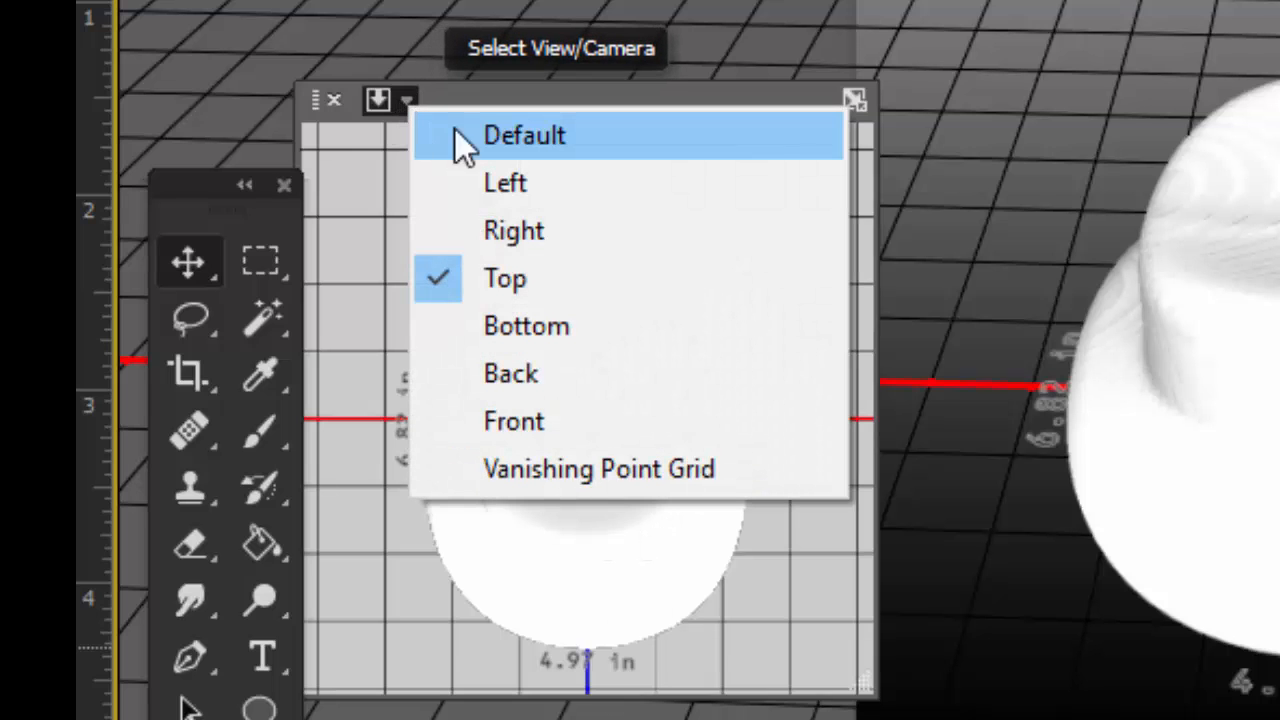
click(520, 184)
click(407, 102)
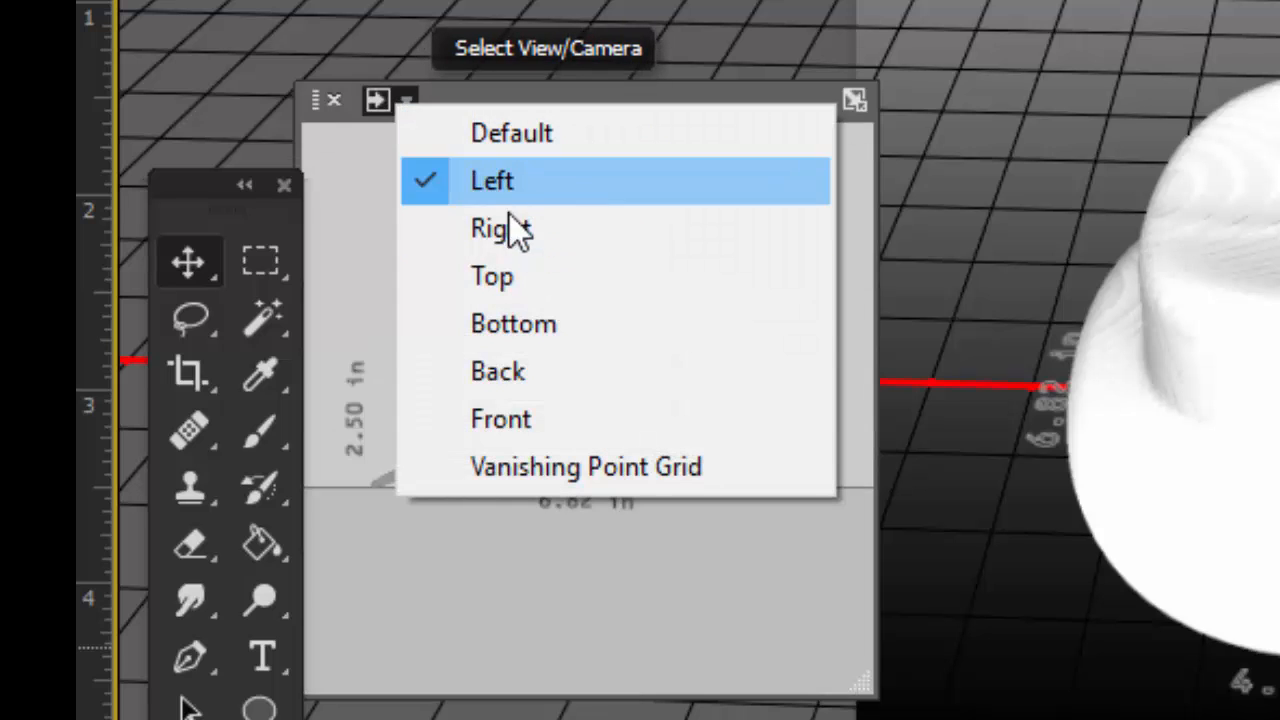
click(505, 229)
click(408, 102)
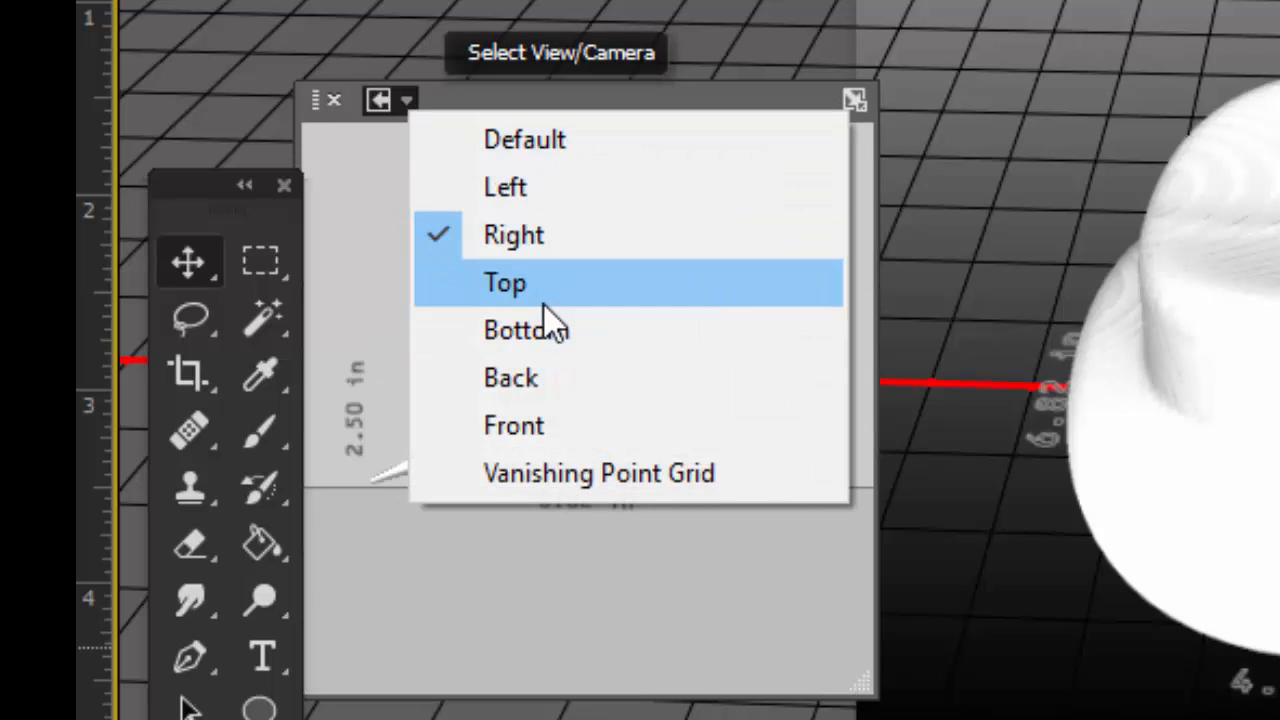
click(543, 300)
click(530, 330)
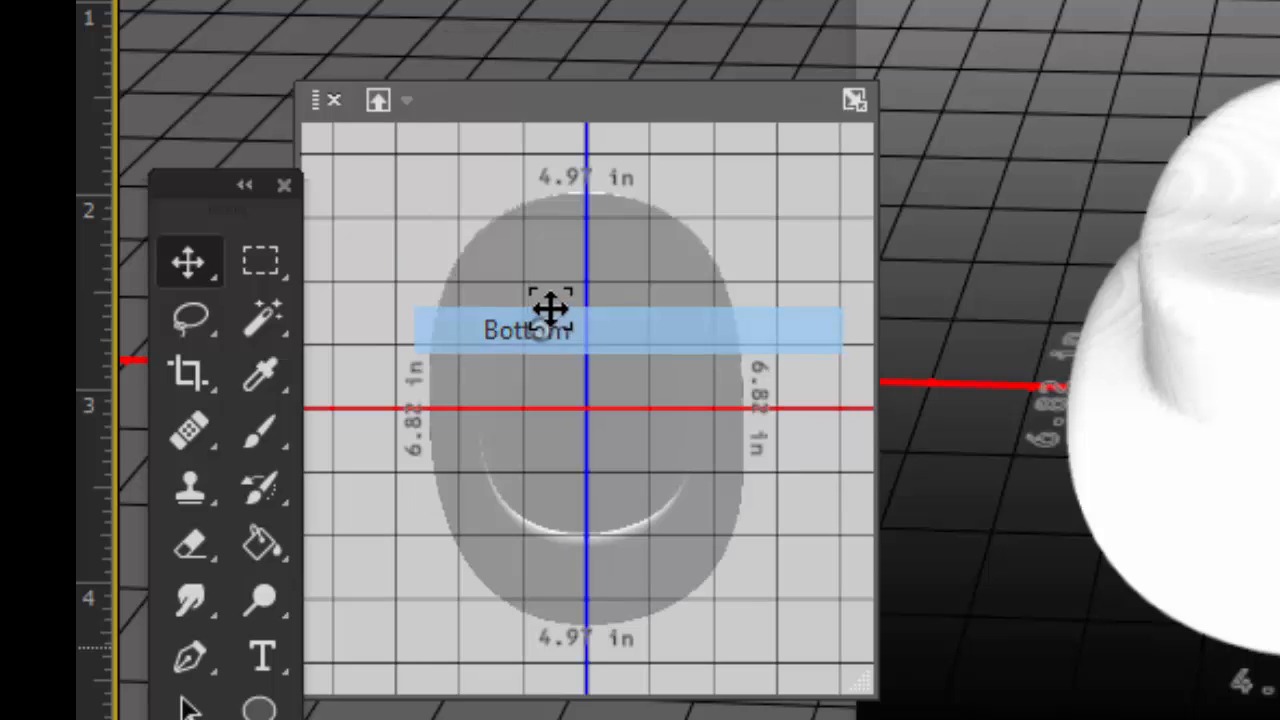
click(405, 100)
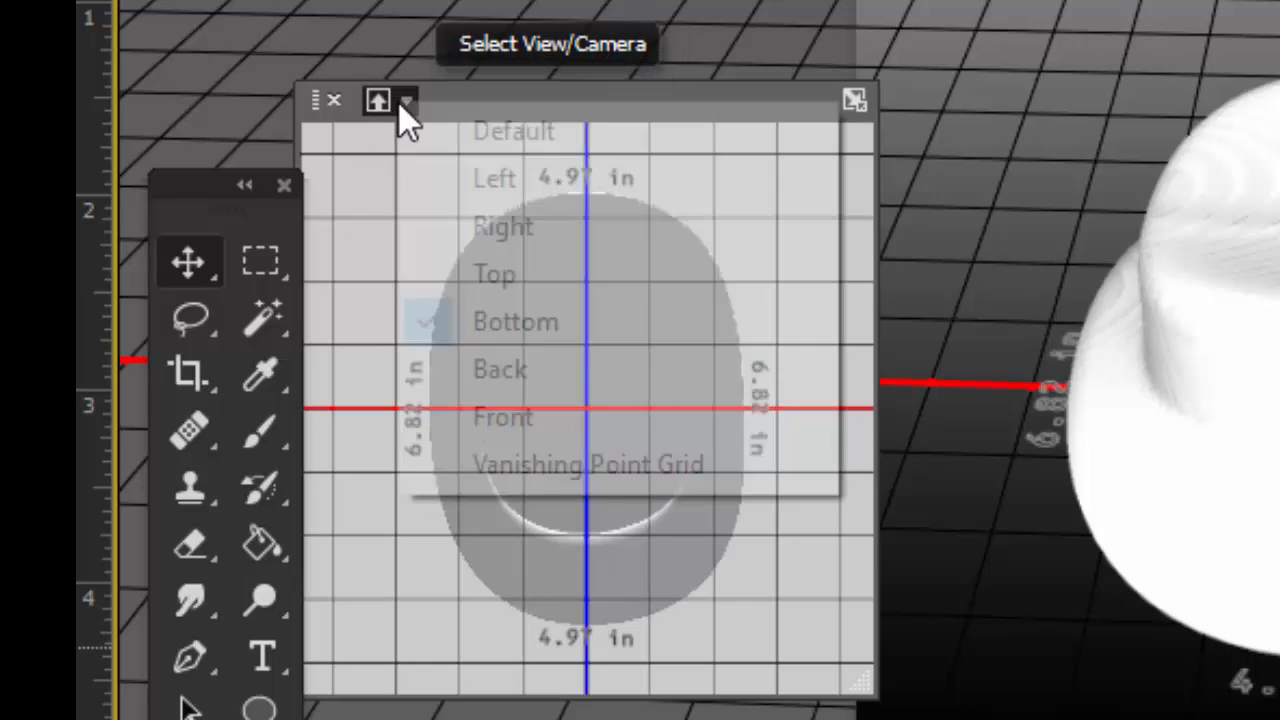
click(555, 228)
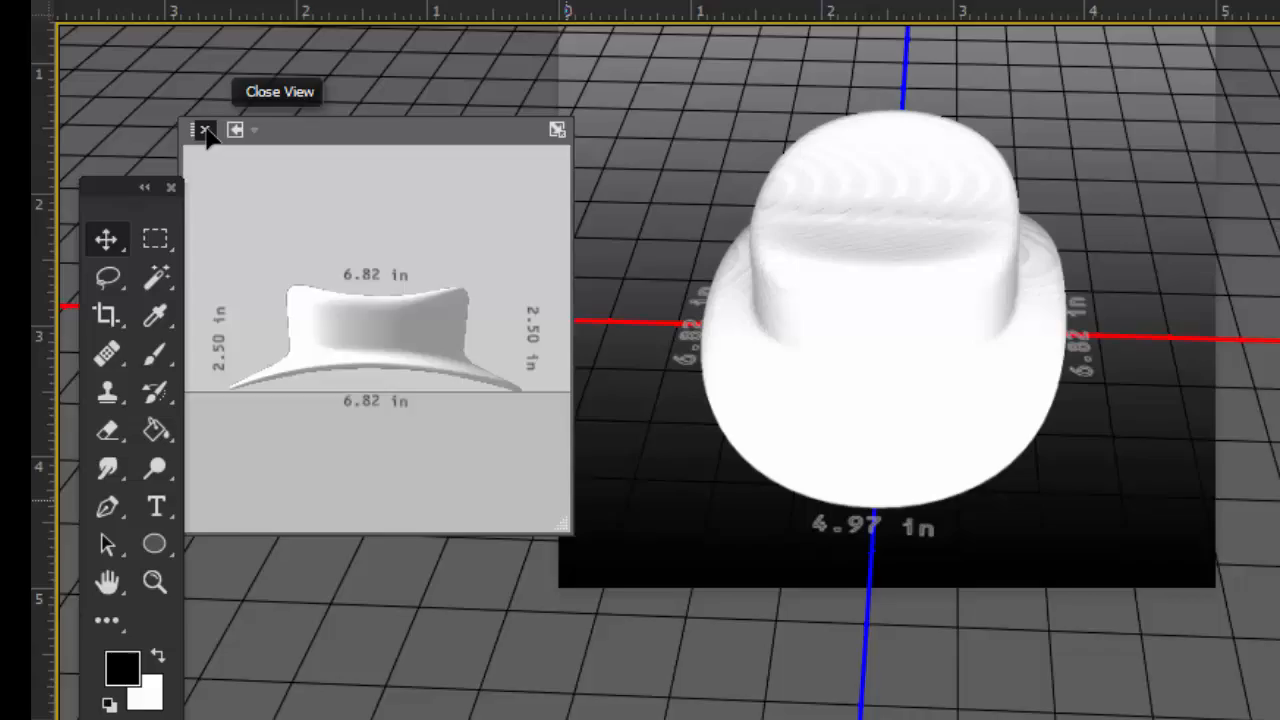
Step: Close the secondary view window, orbit back to a front view, and fit the canvas on screen
click(311, 105)
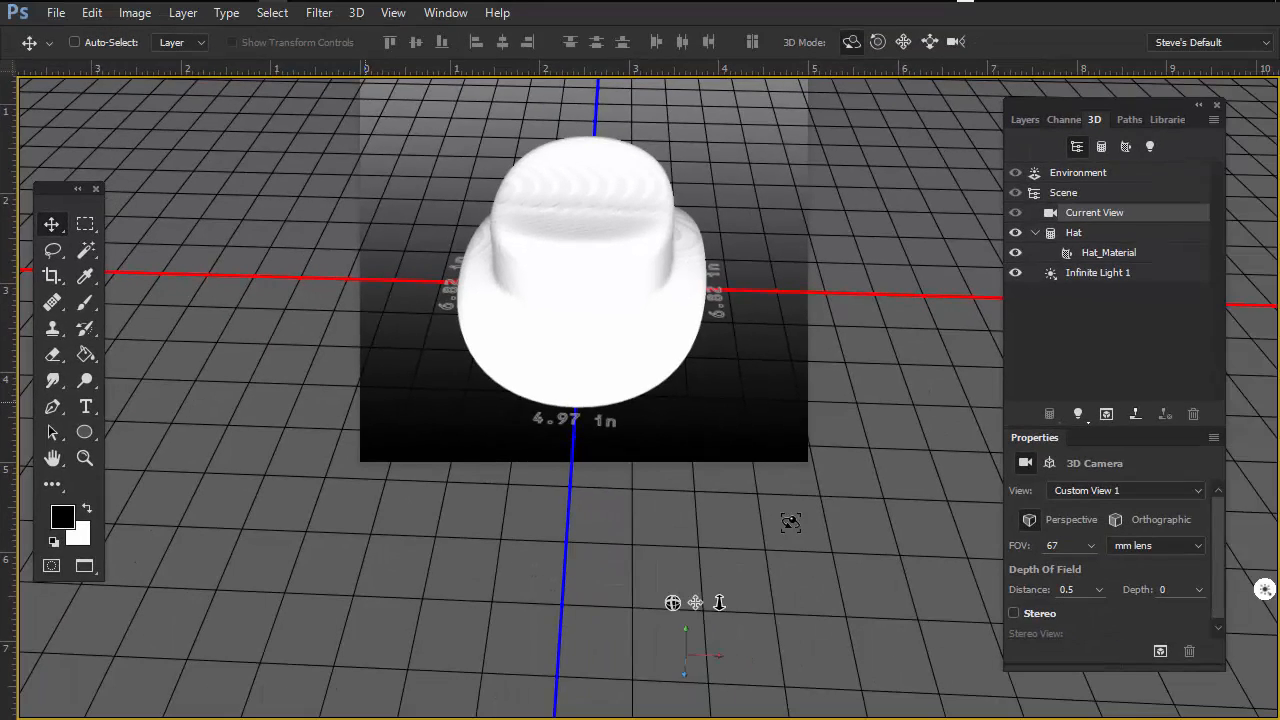
drag(808, 583, 806, 529)
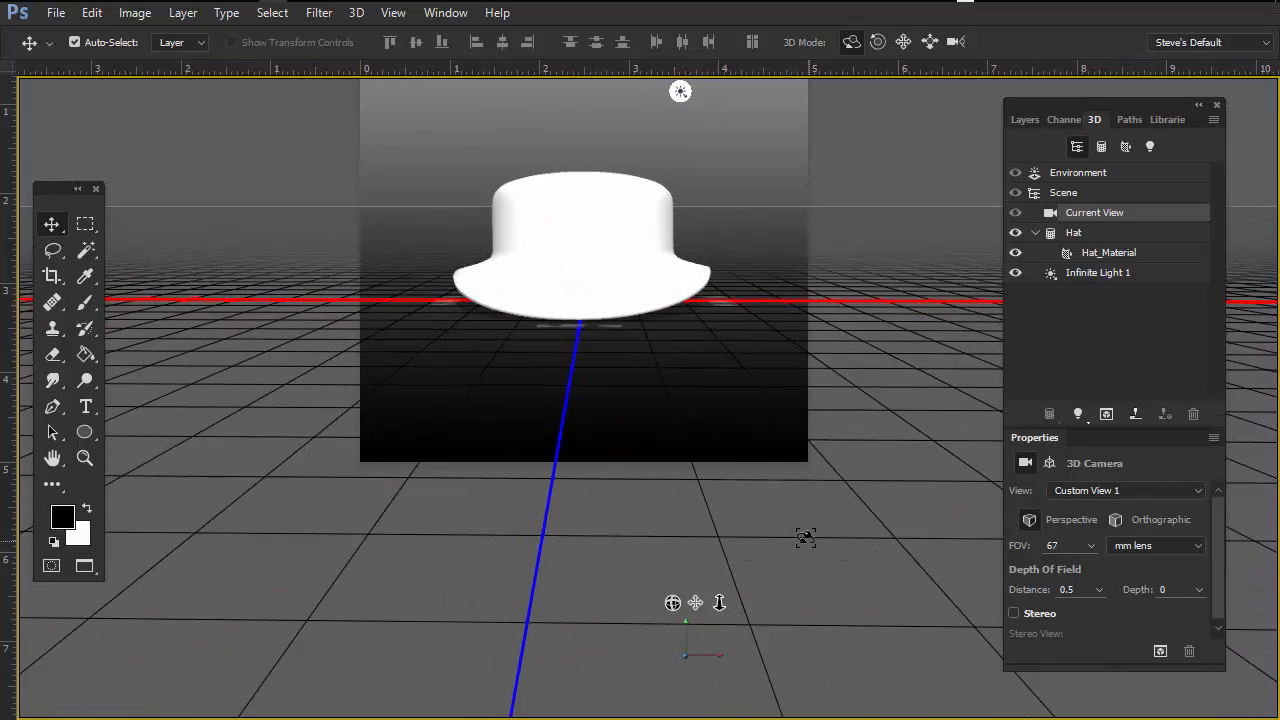
key(ctrl+0)
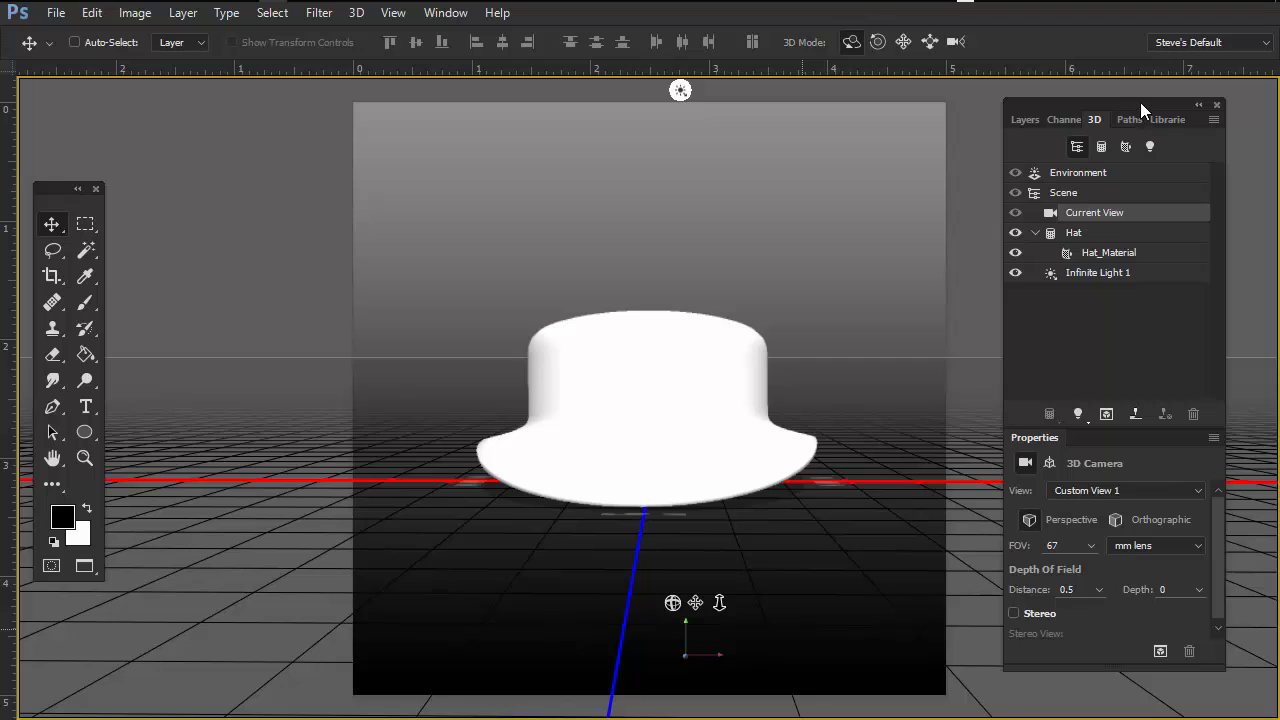
Step: Select the Current View, Environment, Scene and Hat items in the 3D panel to inspect their properties
drag(1140, 102, 1115, 100)
click(1062, 214)
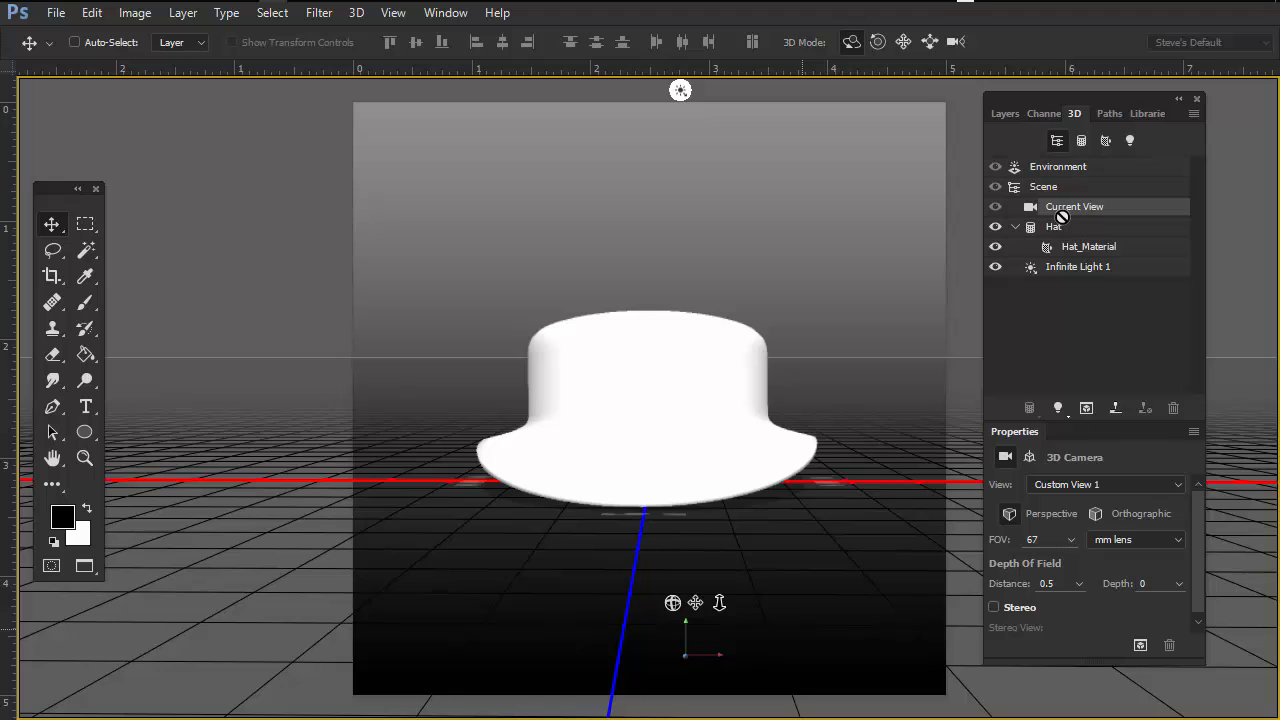
click(1063, 166)
click(1060, 188)
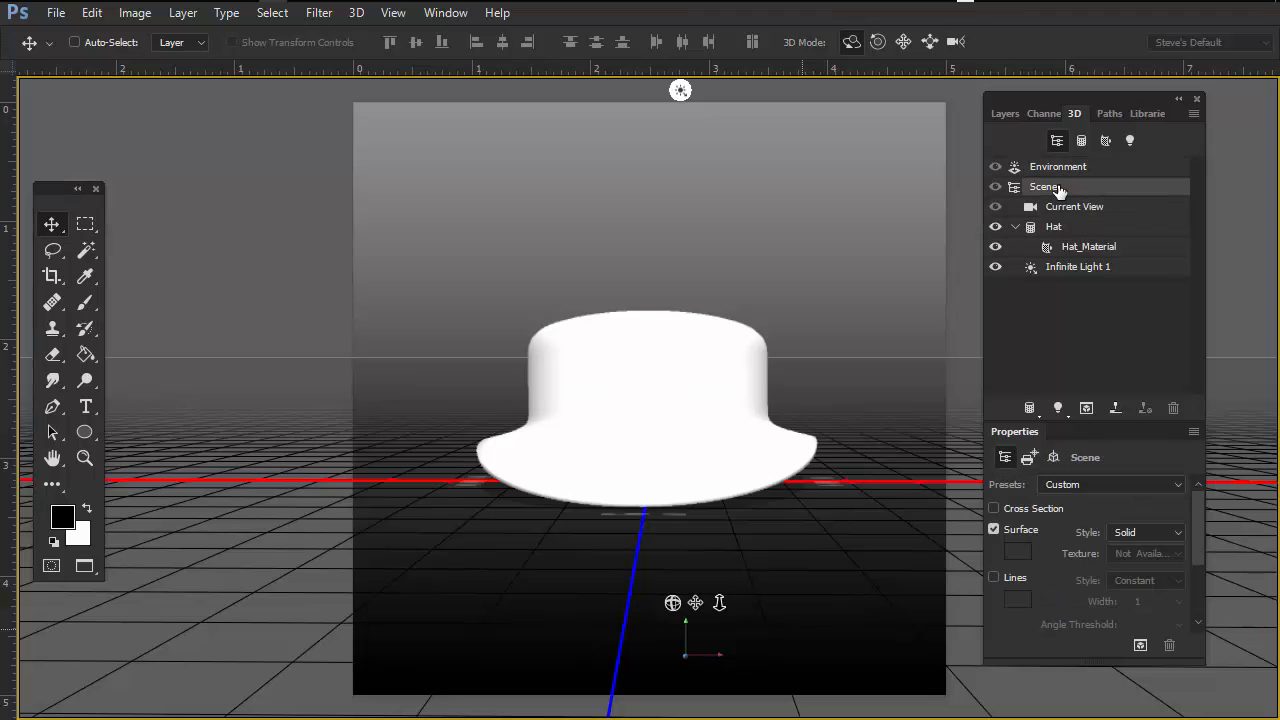
click(1090, 207)
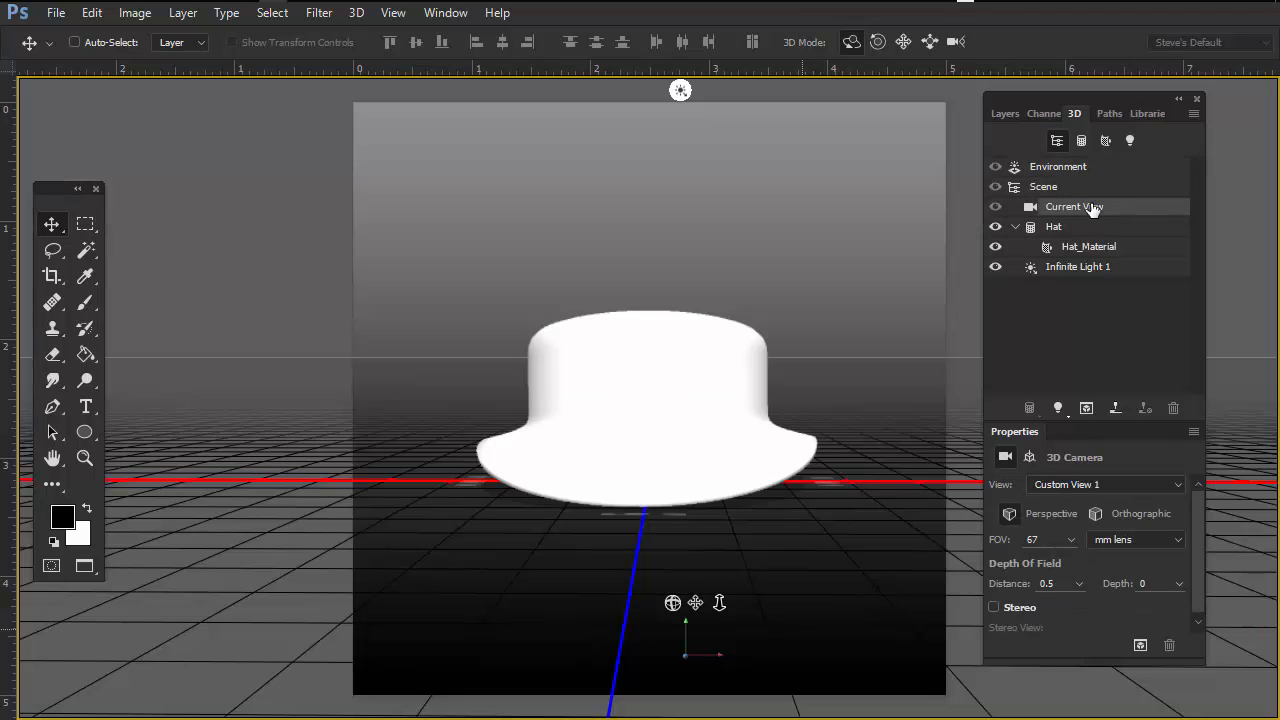
click(1058, 228)
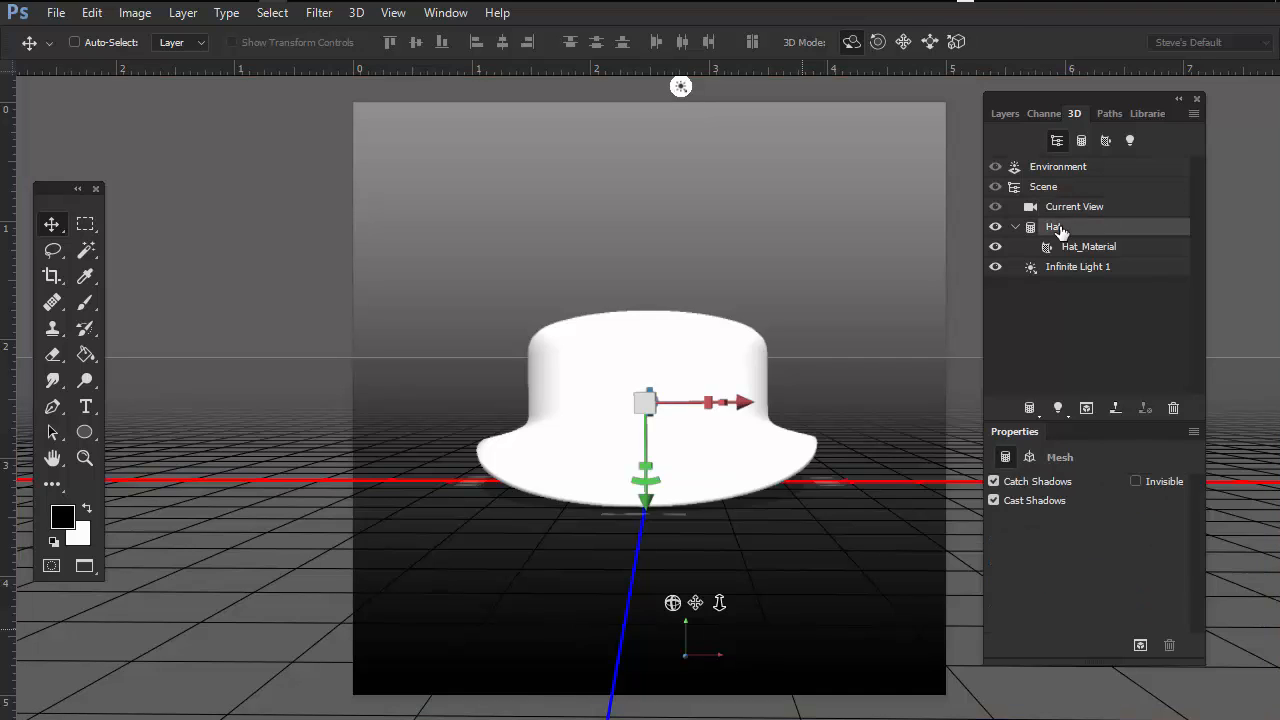
Step: Select Hat_Material, Infinite Light 1, Environment and Scene in the 3D panel to inspect each one's properties
click(1089, 247)
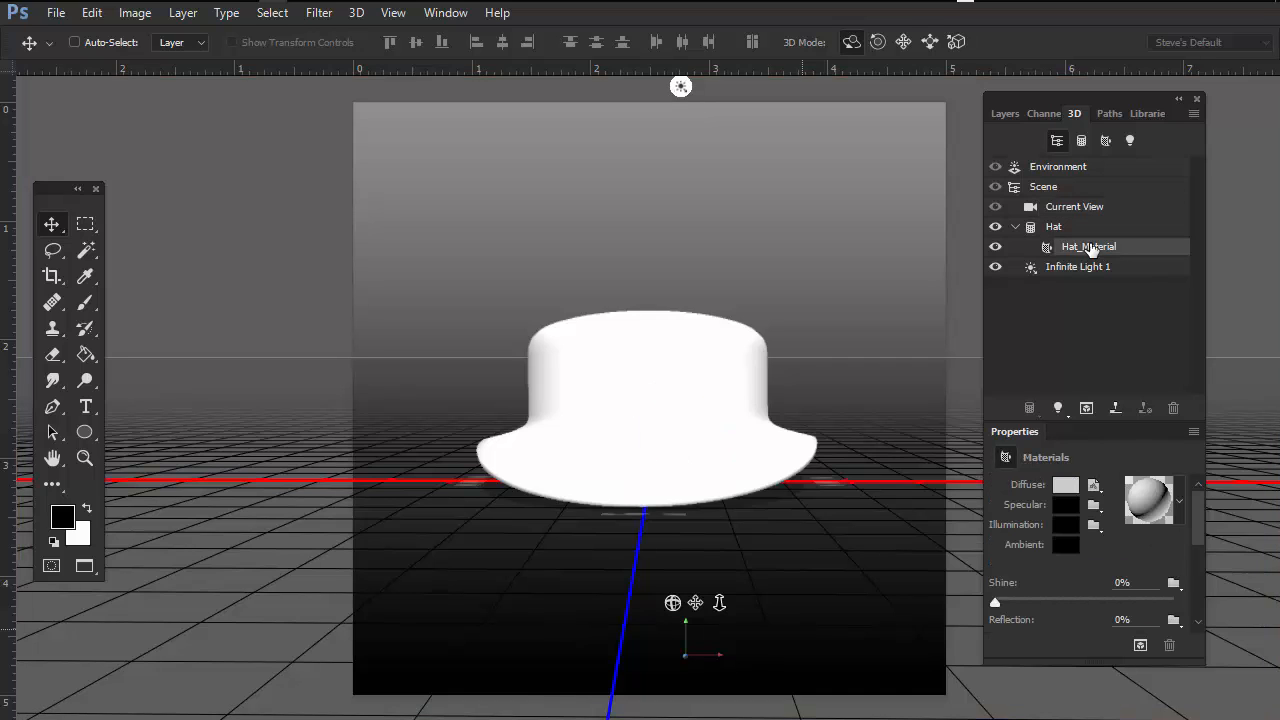
double_click(1090, 249)
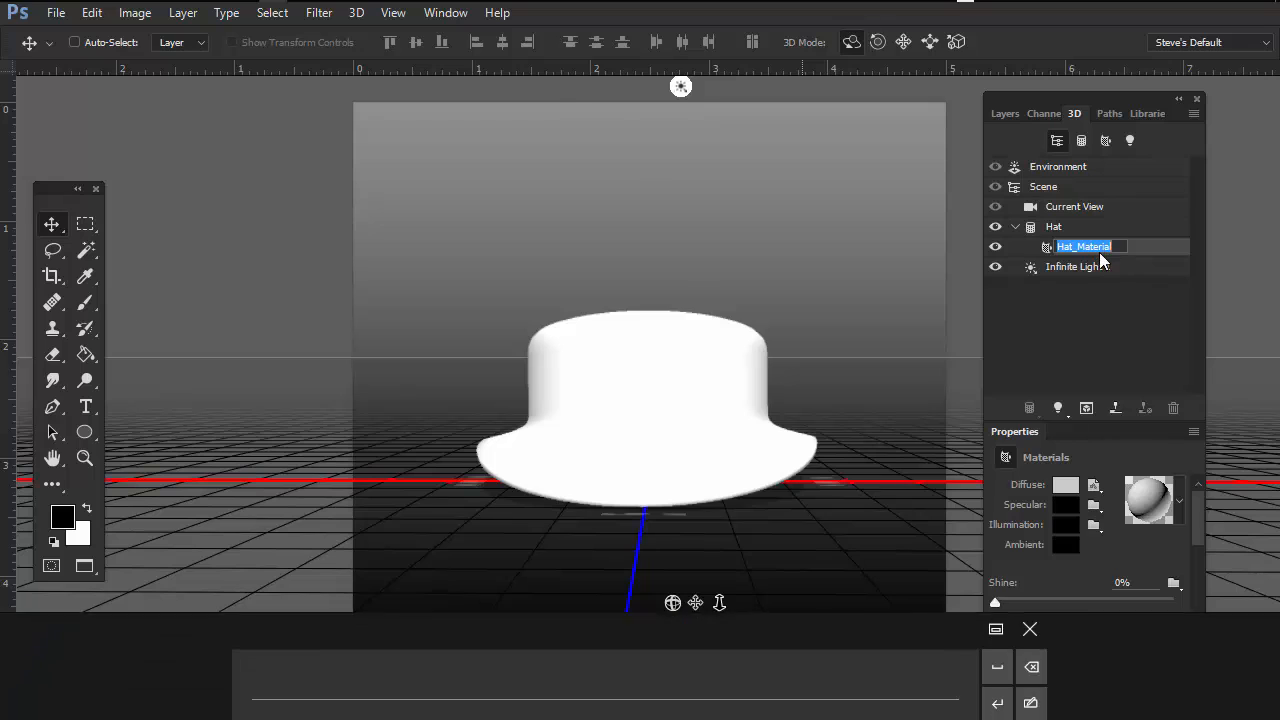
click(1085, 268)
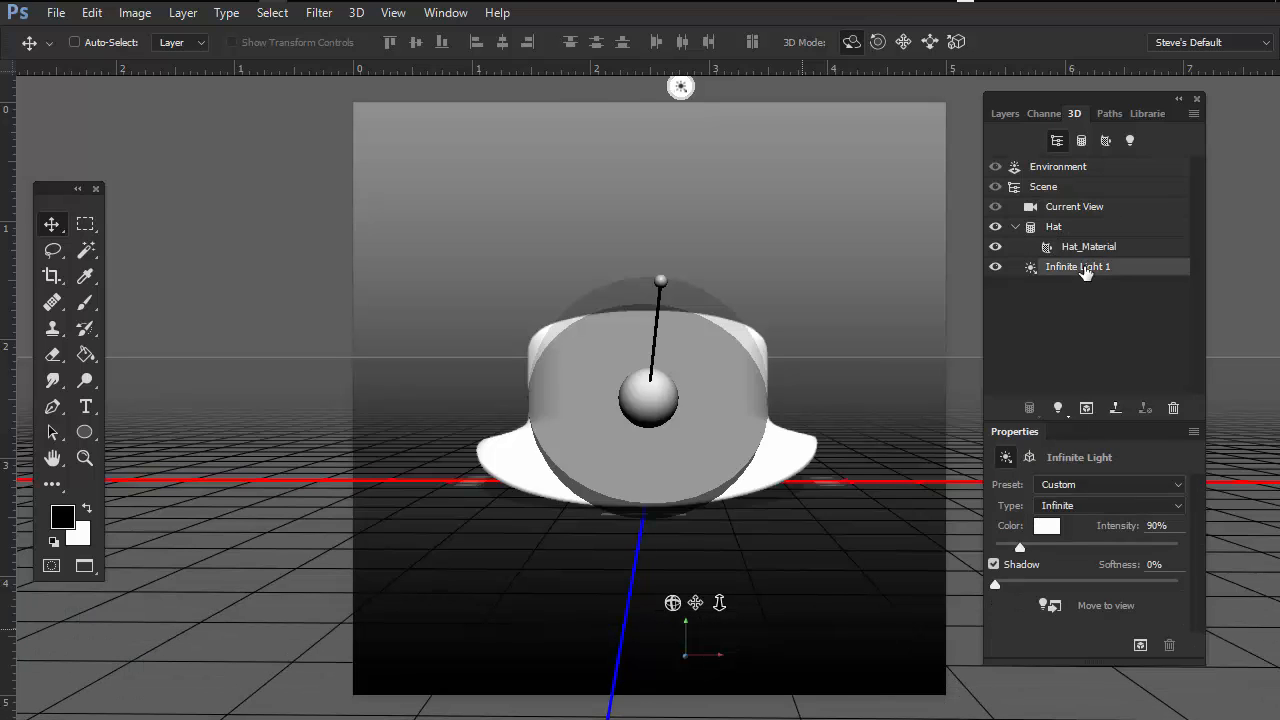
click(1085, 167)
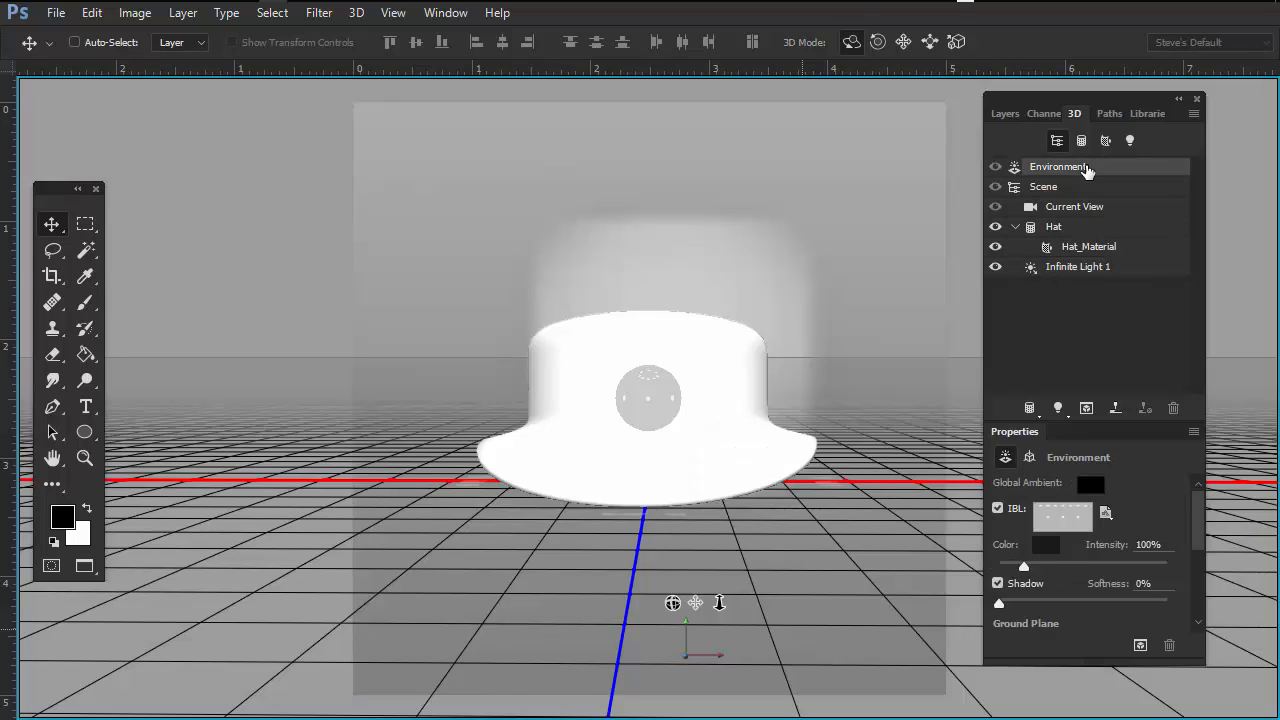
click(1060, 187)
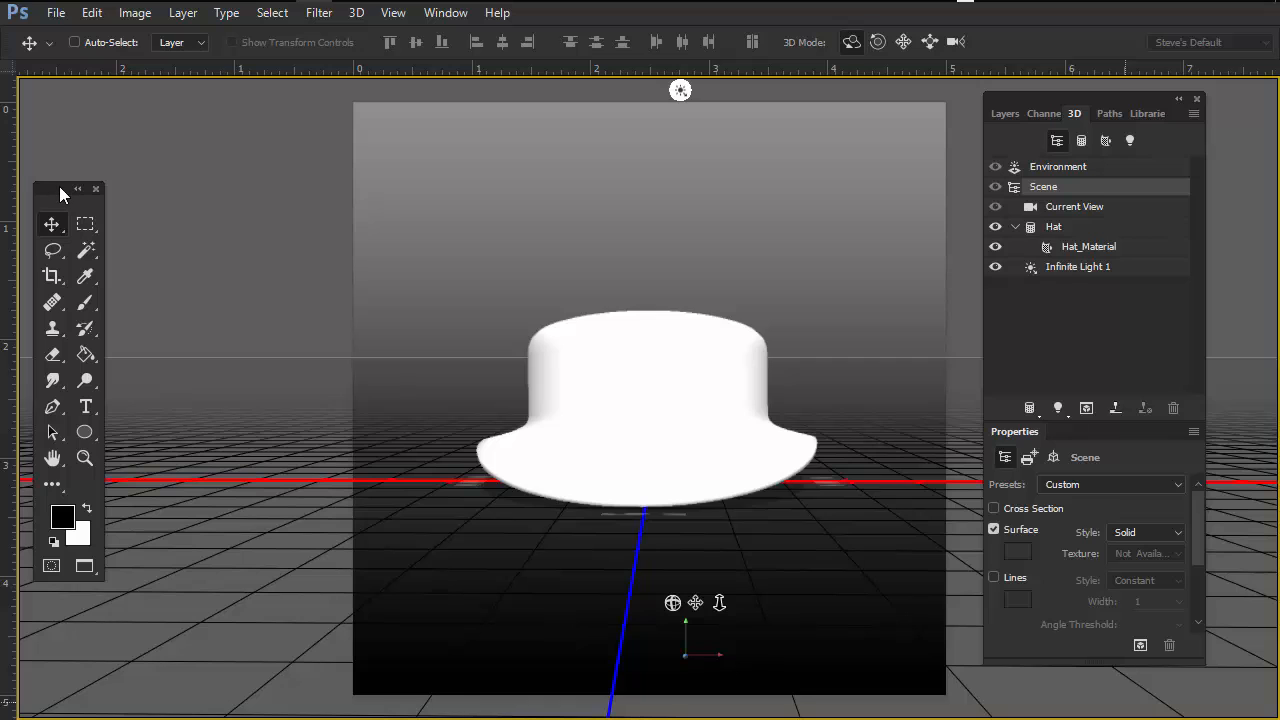
Step: Move the Tools panel over the canvas, nudge the 3D panel, and select Current View and Hat to compare properties
drag(60, 190, 325, 211)
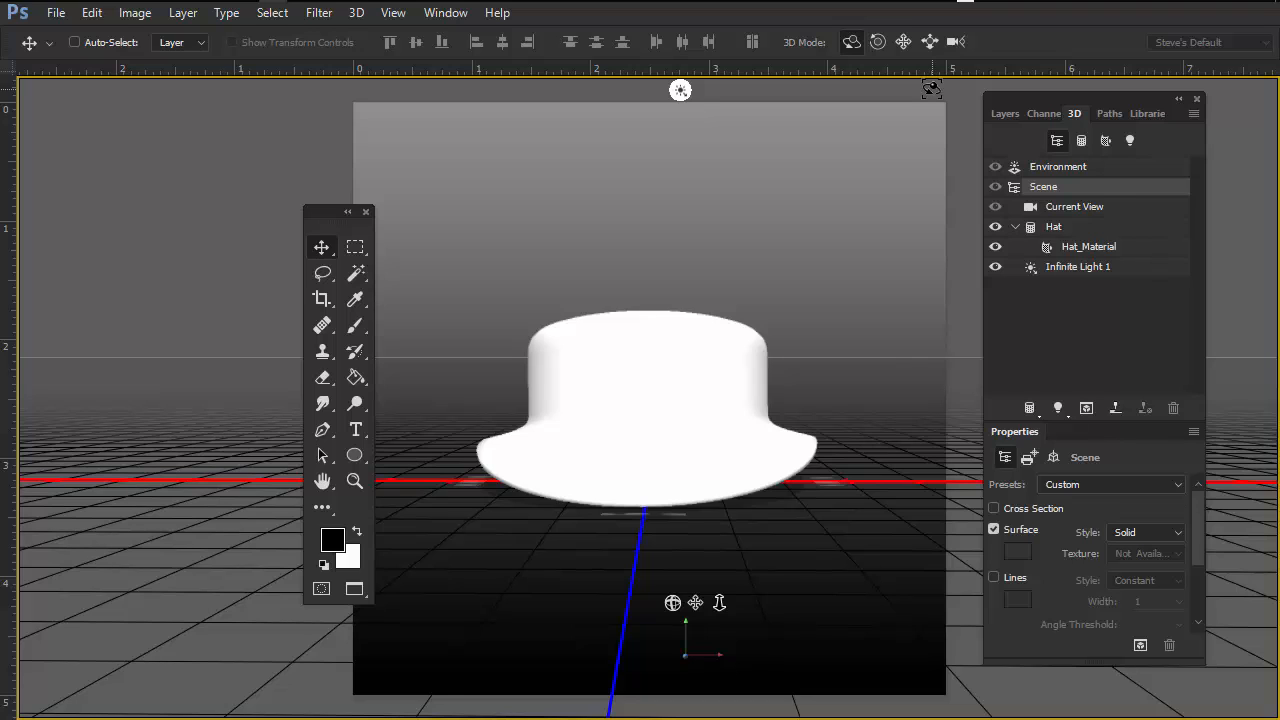
mouse_move(1122, 96)
mouse_down()
mouse_move(1157, 99)
mouse_move(1136, 96)
mouse_up()
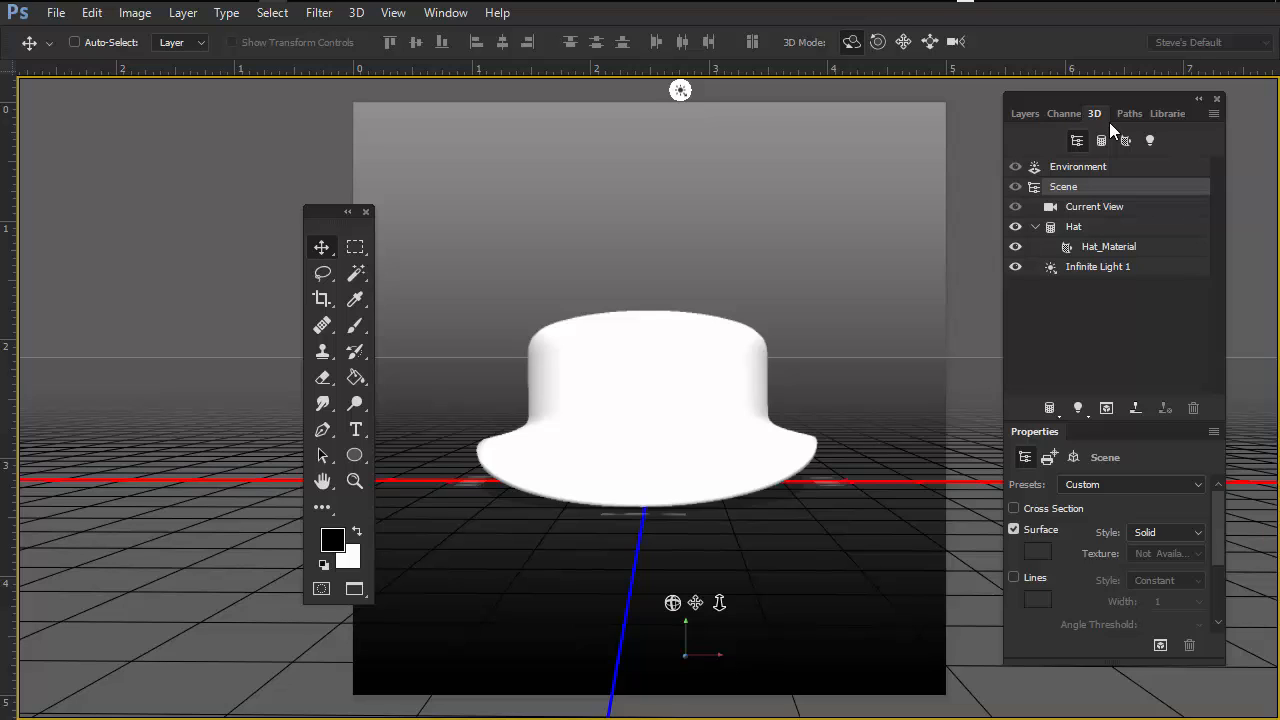
click(1100, 207)
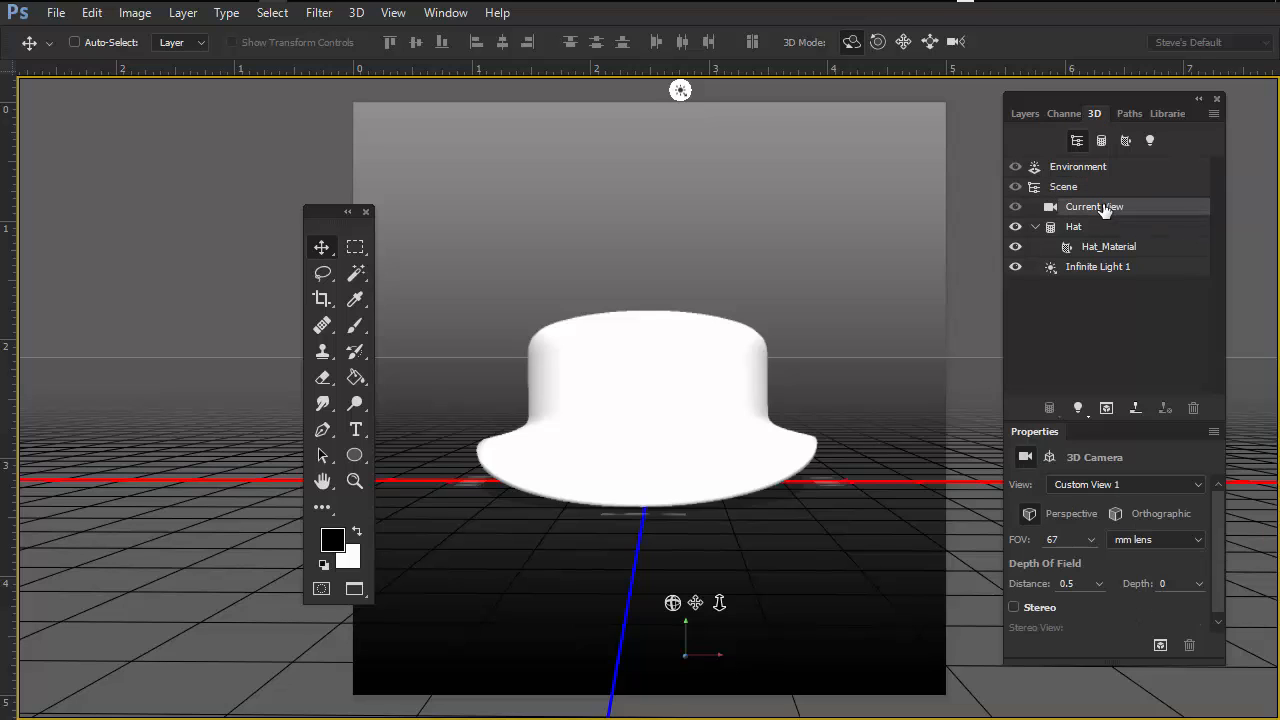
click(1076, 228)
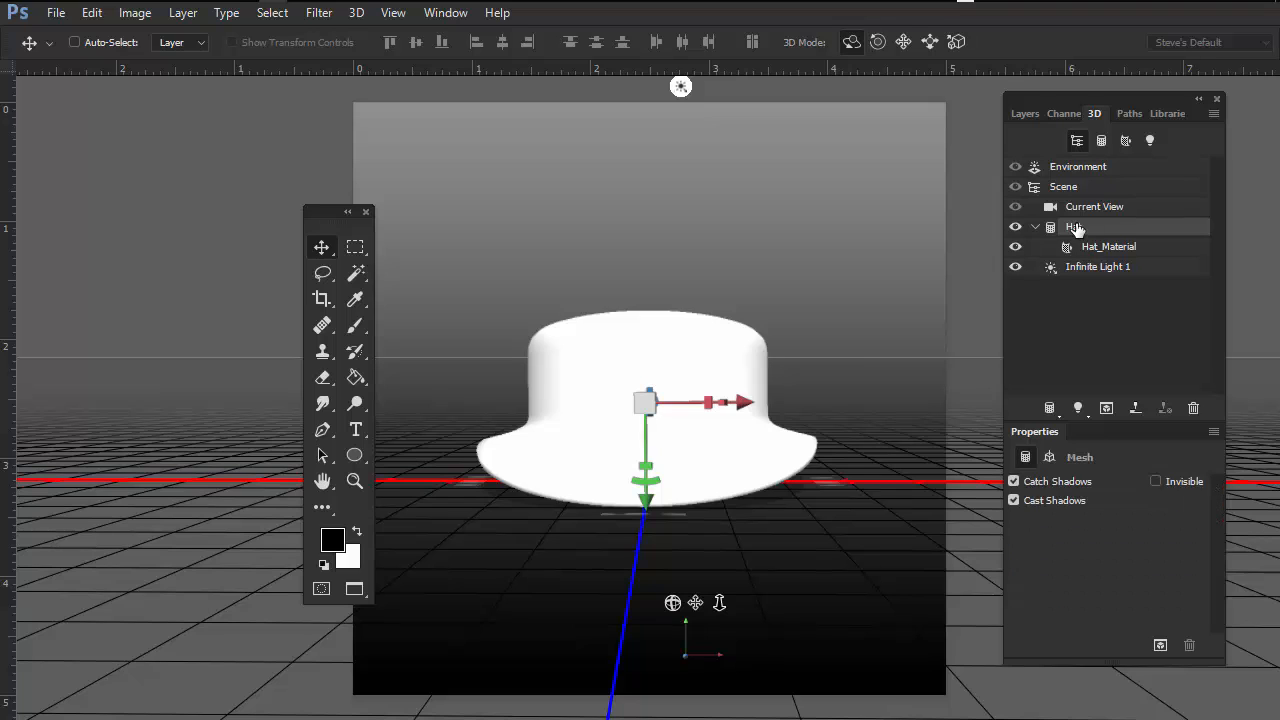
click(1100, 207)
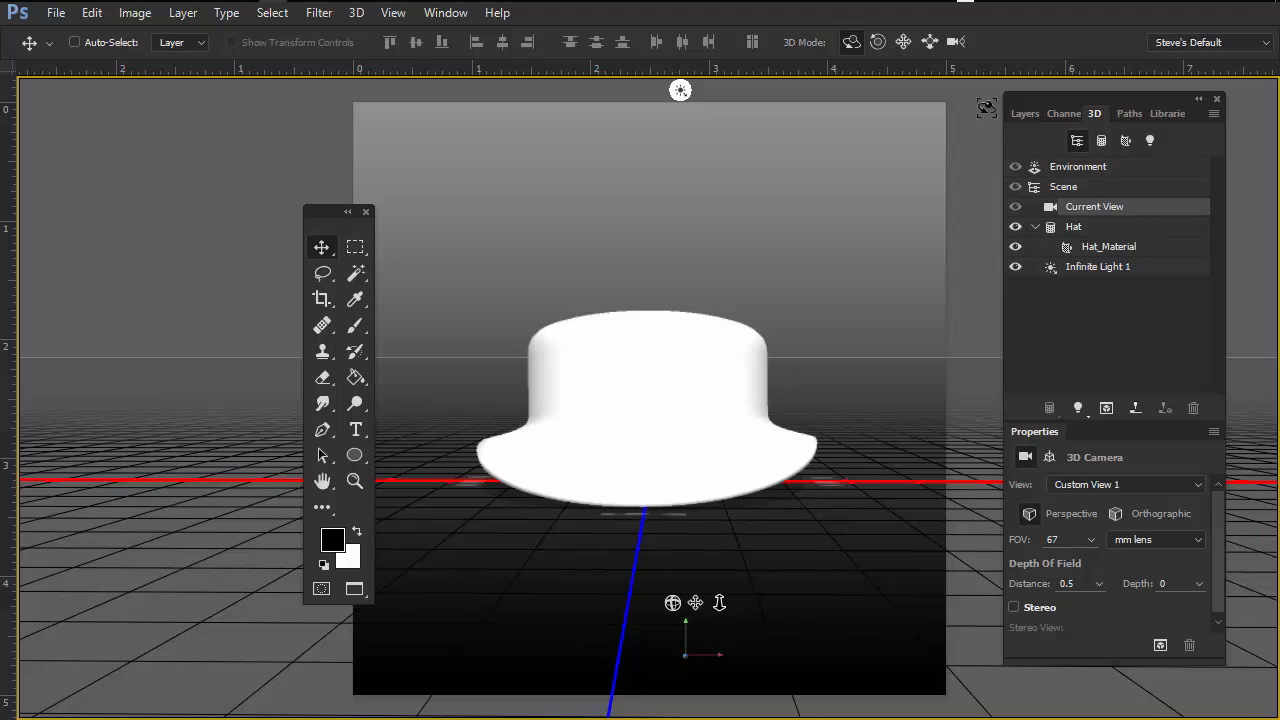
Step: Collapse and re-expand the 3D panel group and move it further toward the window edge
click(1096, 101)
click(1072, 99)
click(1071, 99)
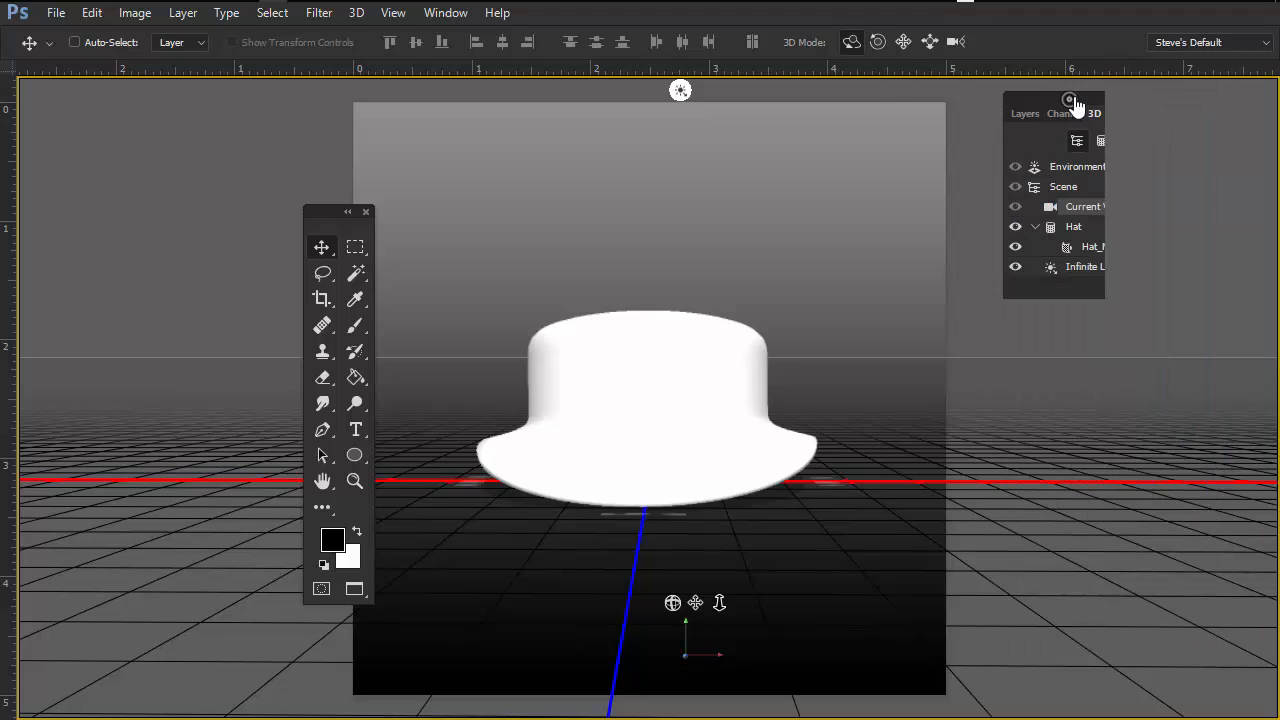
click(1071, 102)
click(1080, 99)
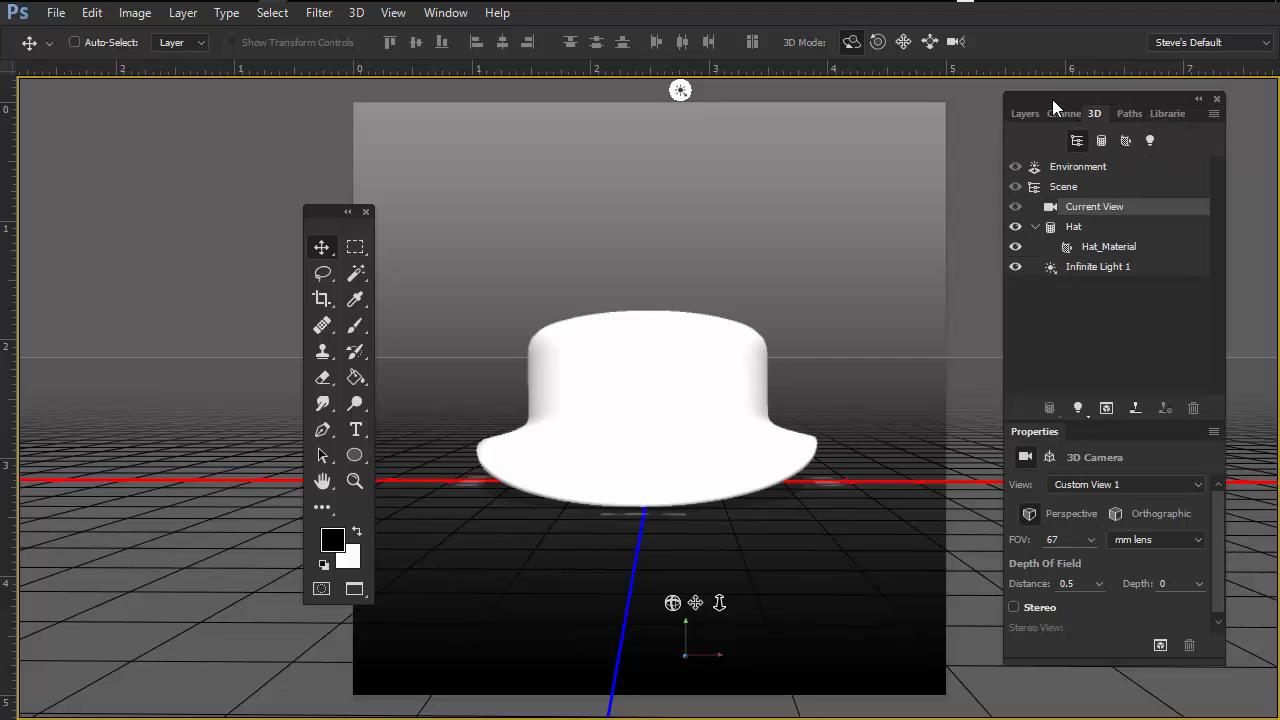
drag(1052, 99, 1156, 115)
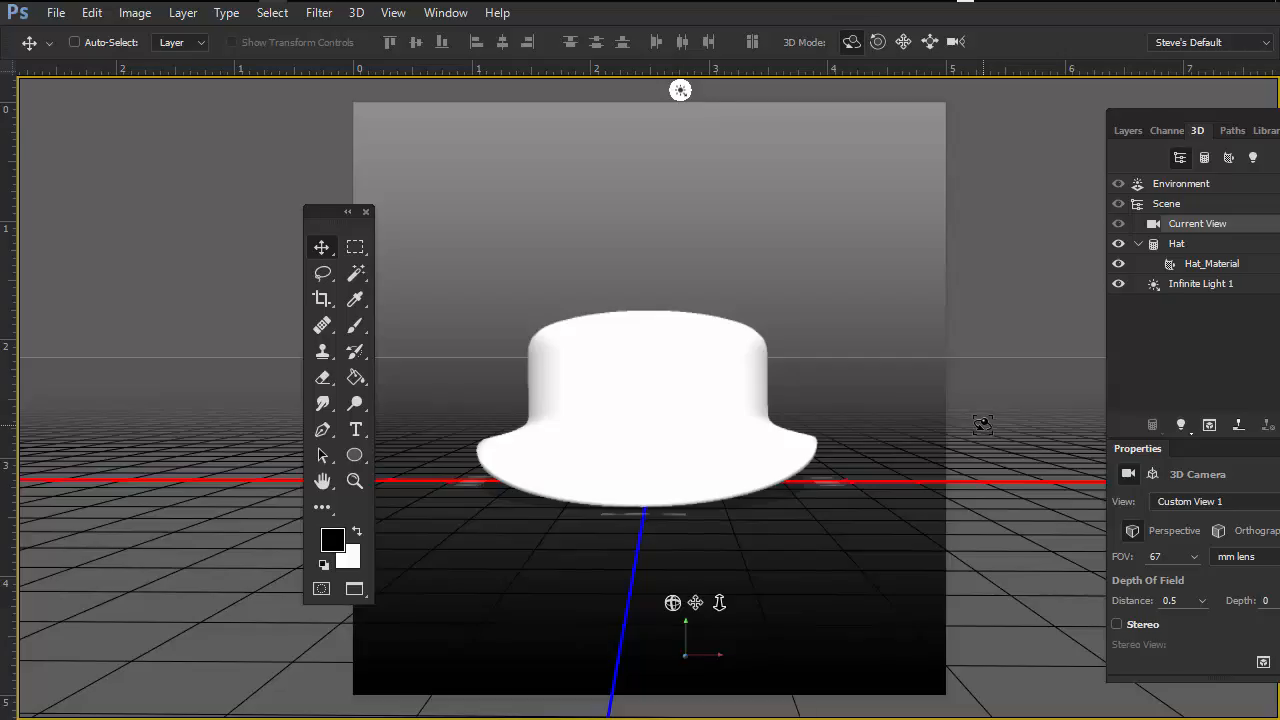
Step: Orbit the camera to view the hat from higher up and shift the 3D and Tools panels leftward
drag(982, 426, 963, 472)
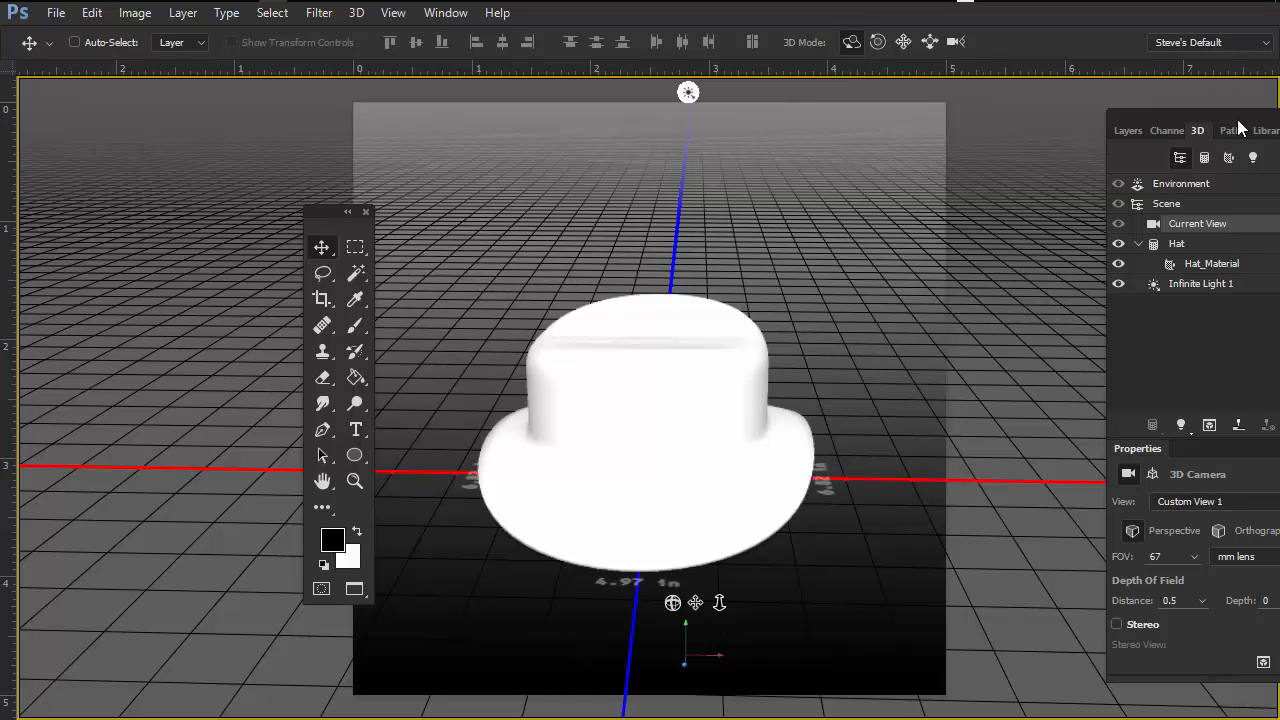
drag(1240, 120, 1163, 120)
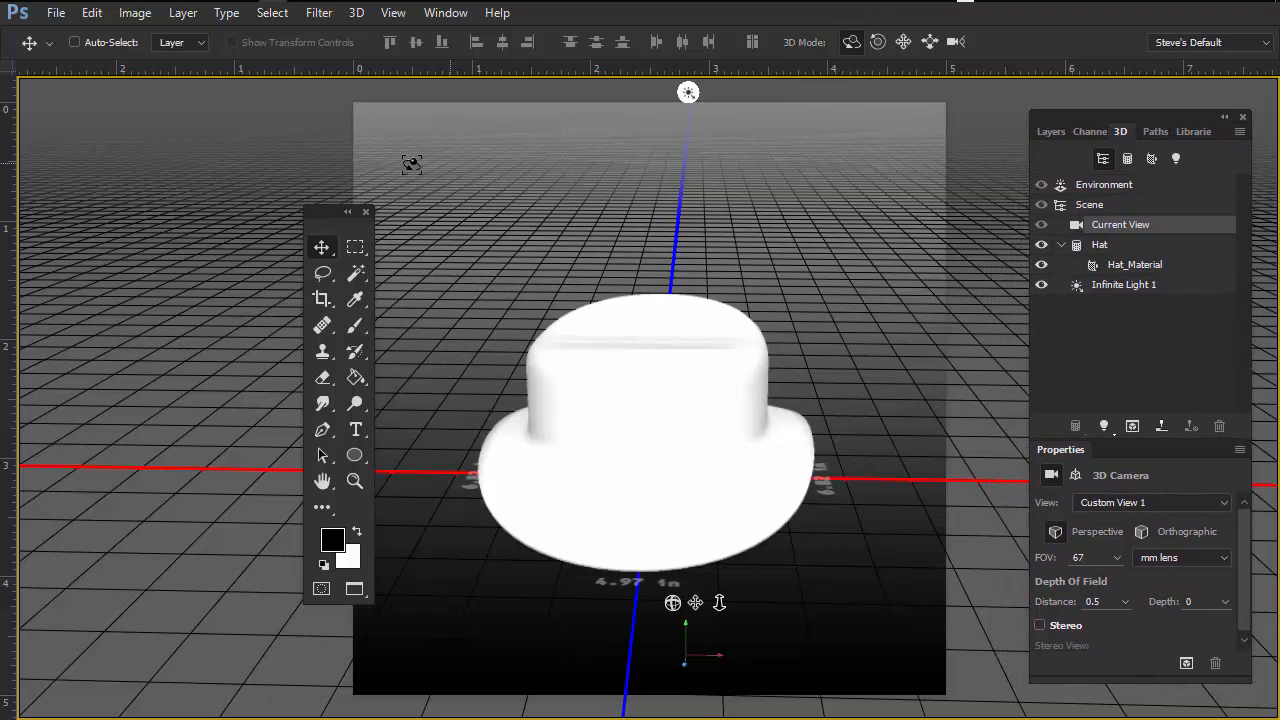
drag(328, 212, 176, 212)
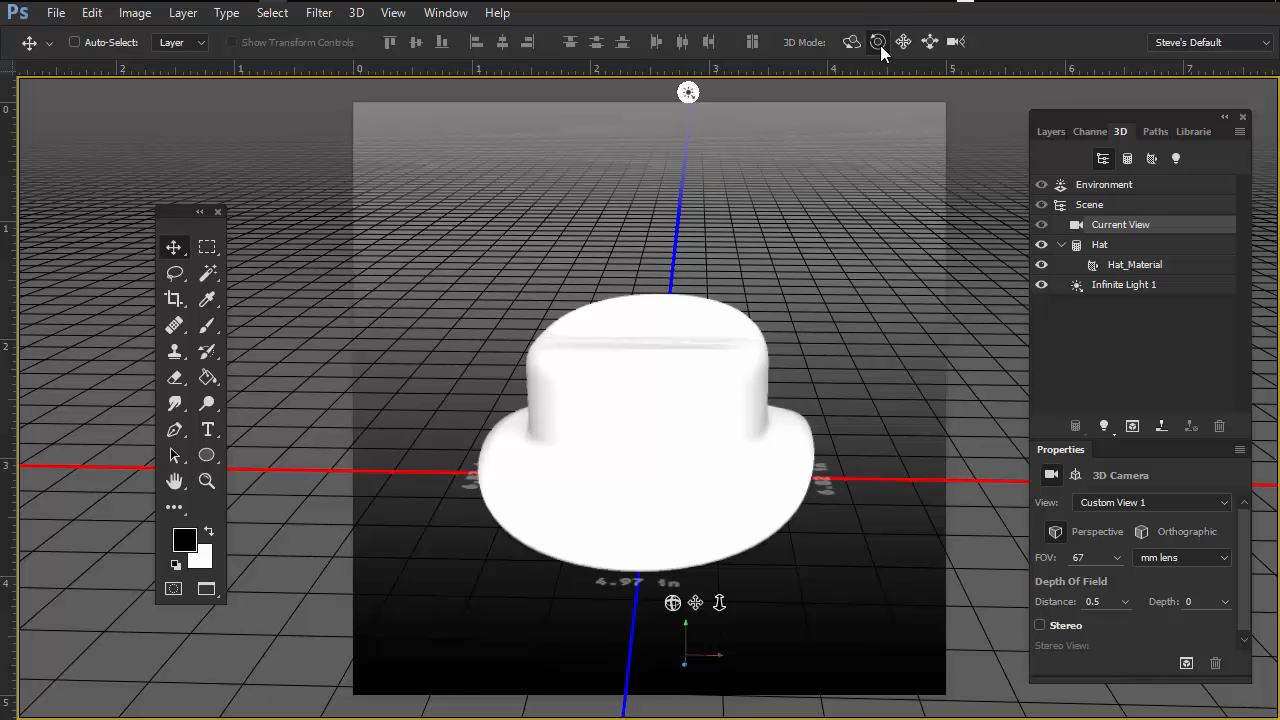
Step: Orbit, pan and slide the camera around the hat using the 3D camera modes
mouse_move(800, 218)
mouse_down()
mouse_move(657, 211)
mouse_move(903, 206)
mouse_move(569, 229)
mouse_move(822, 224)
mouse_move(807, 231)
mouse_up()
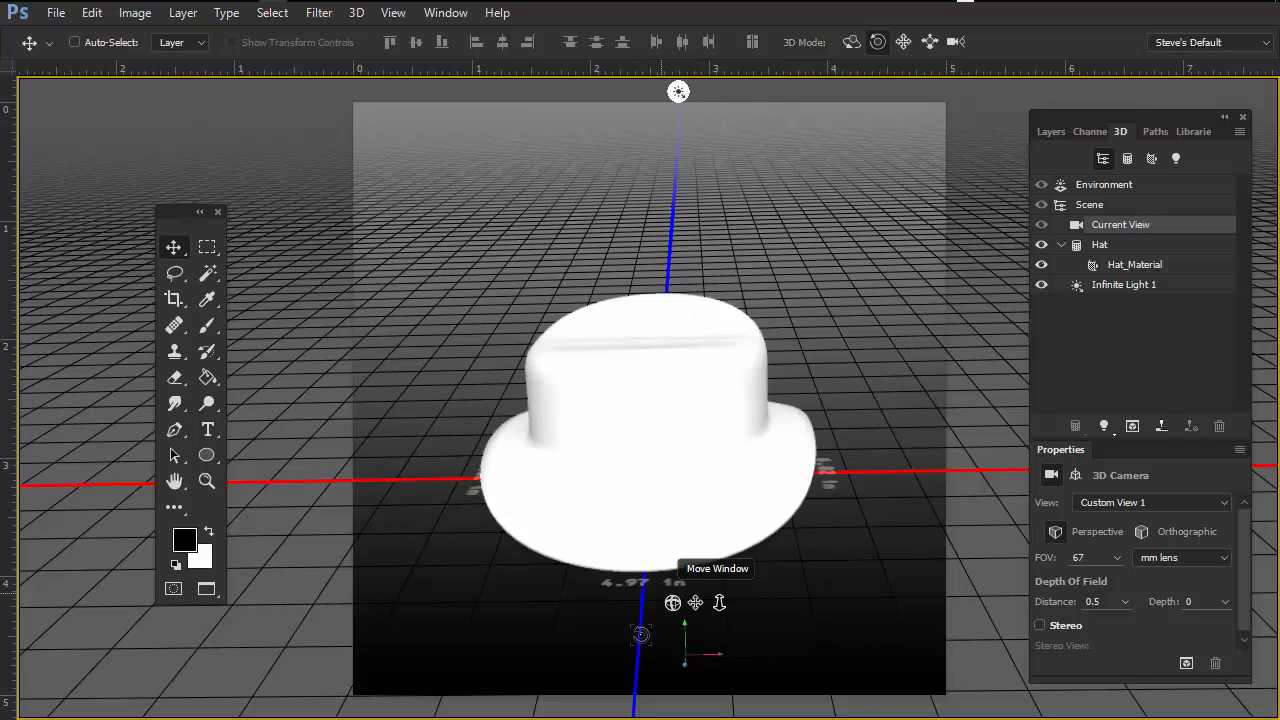
click(903, 40)
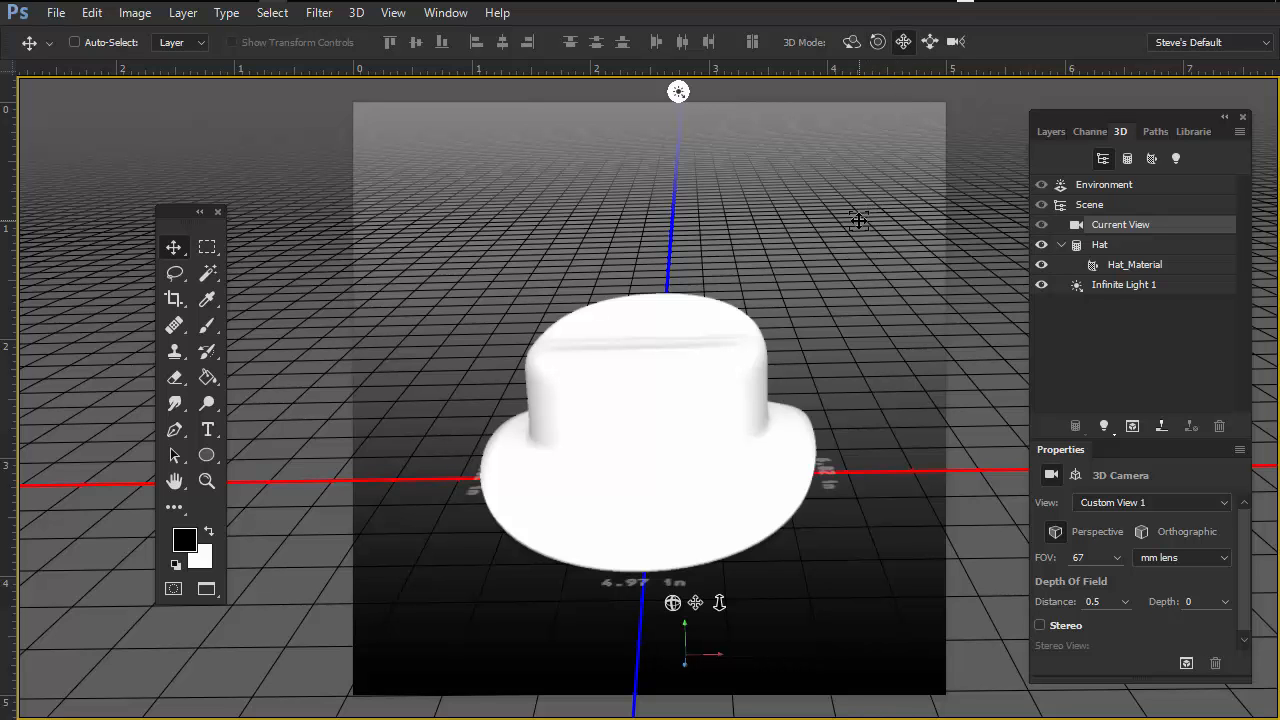
drag(837, 227, 727, 183)
drag(797, 523, 928, 536)
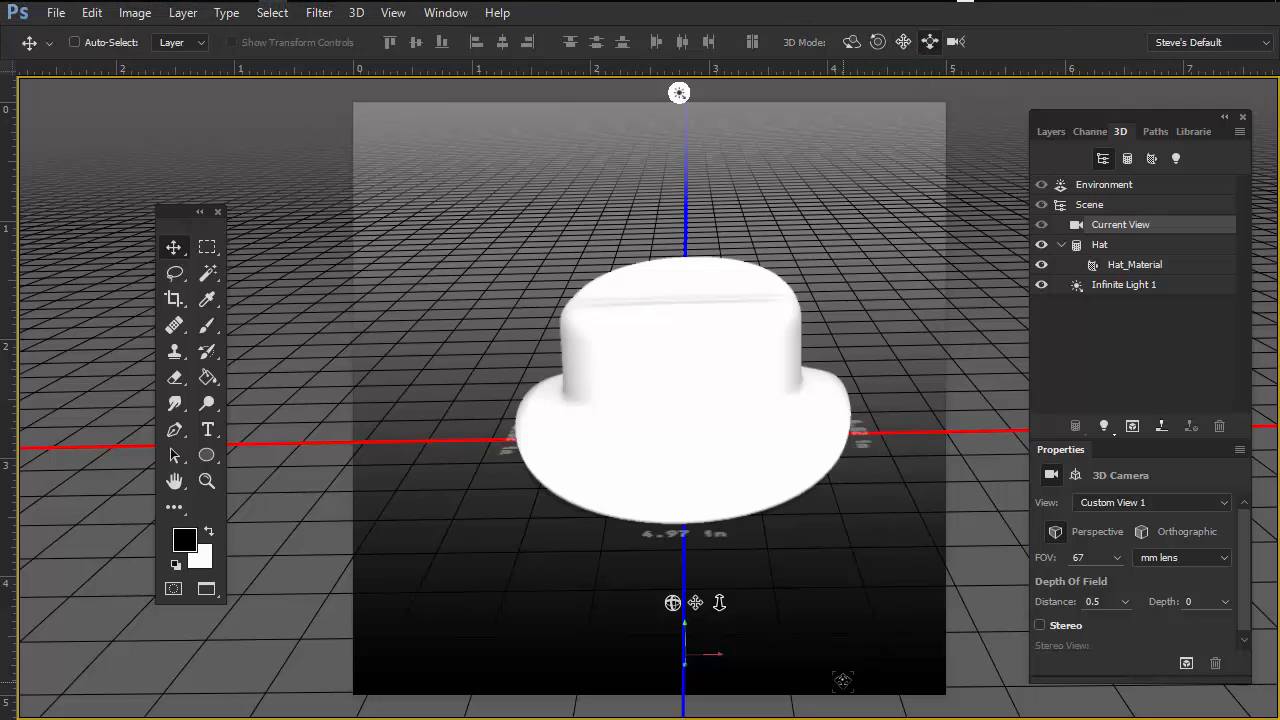
drag(850, 673, 715, 572)
drag(828, 208, 880, 590)
drag(877, 303, 979, 447)
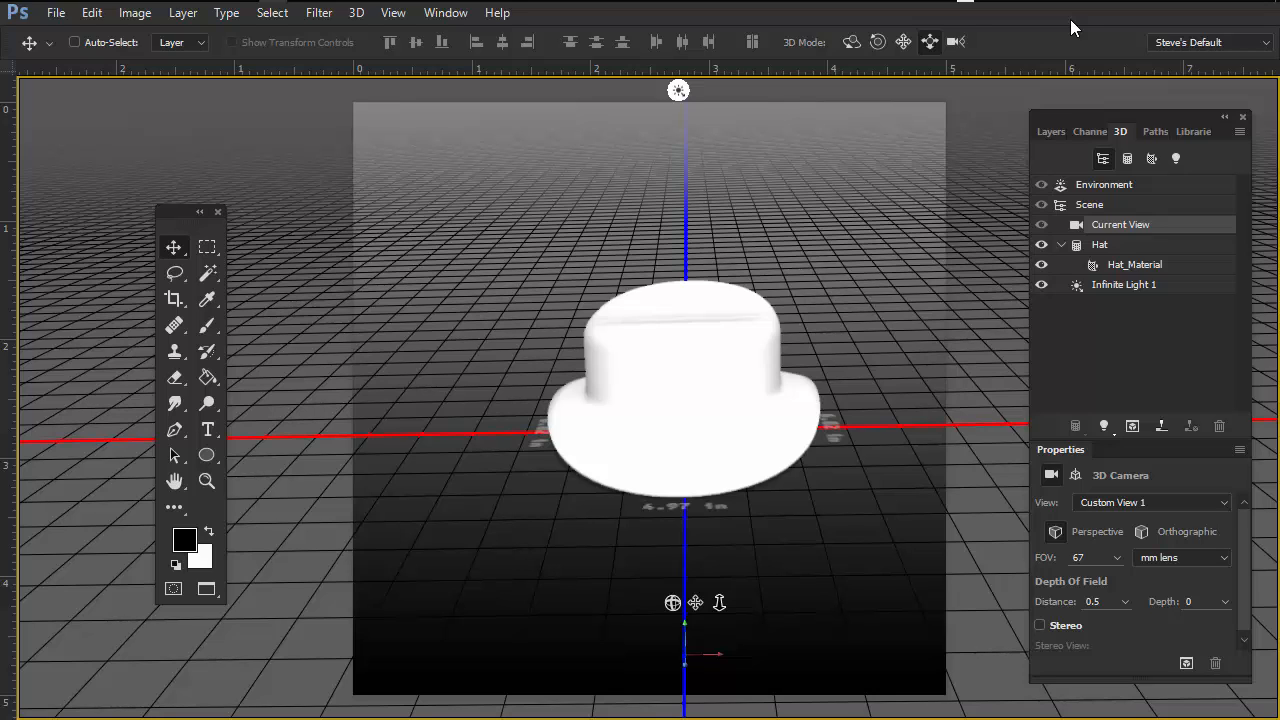
Step: Select the Hat mesh and rotate it so its crown tilts toward the viewer
drag(1110, 114, 1071, 103)
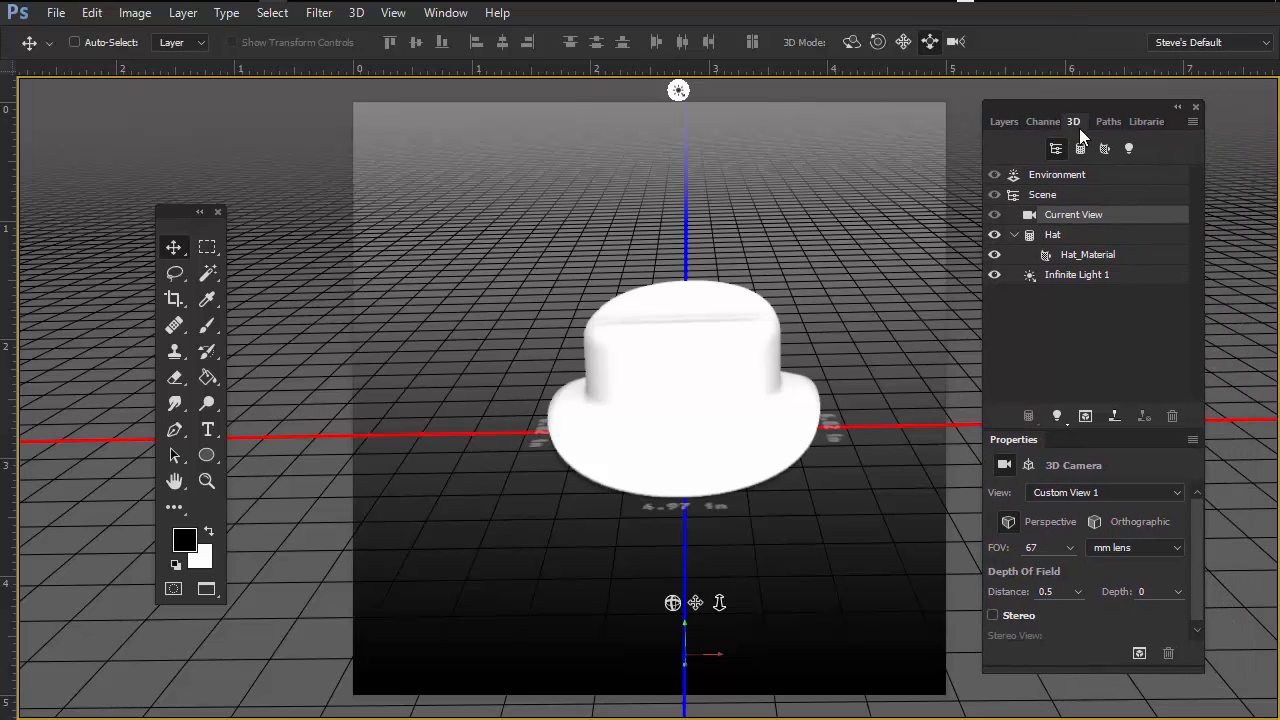
click(1080, 238)
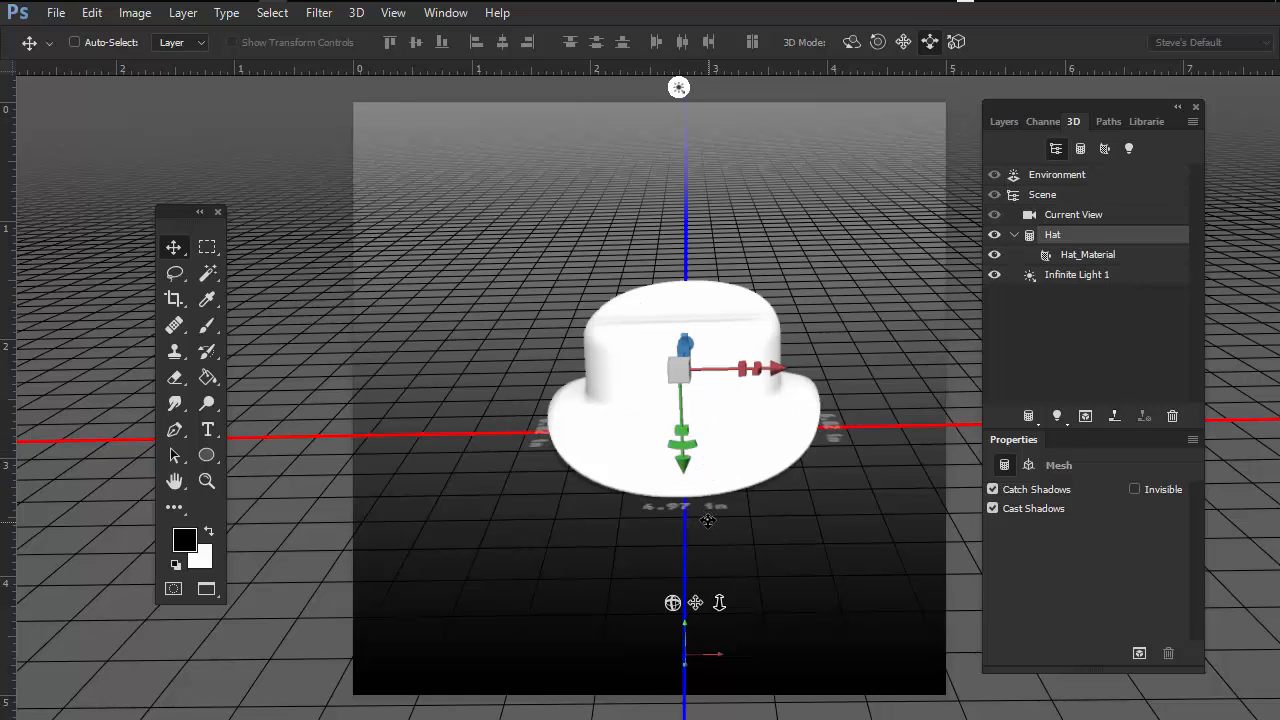
click(854, 43)
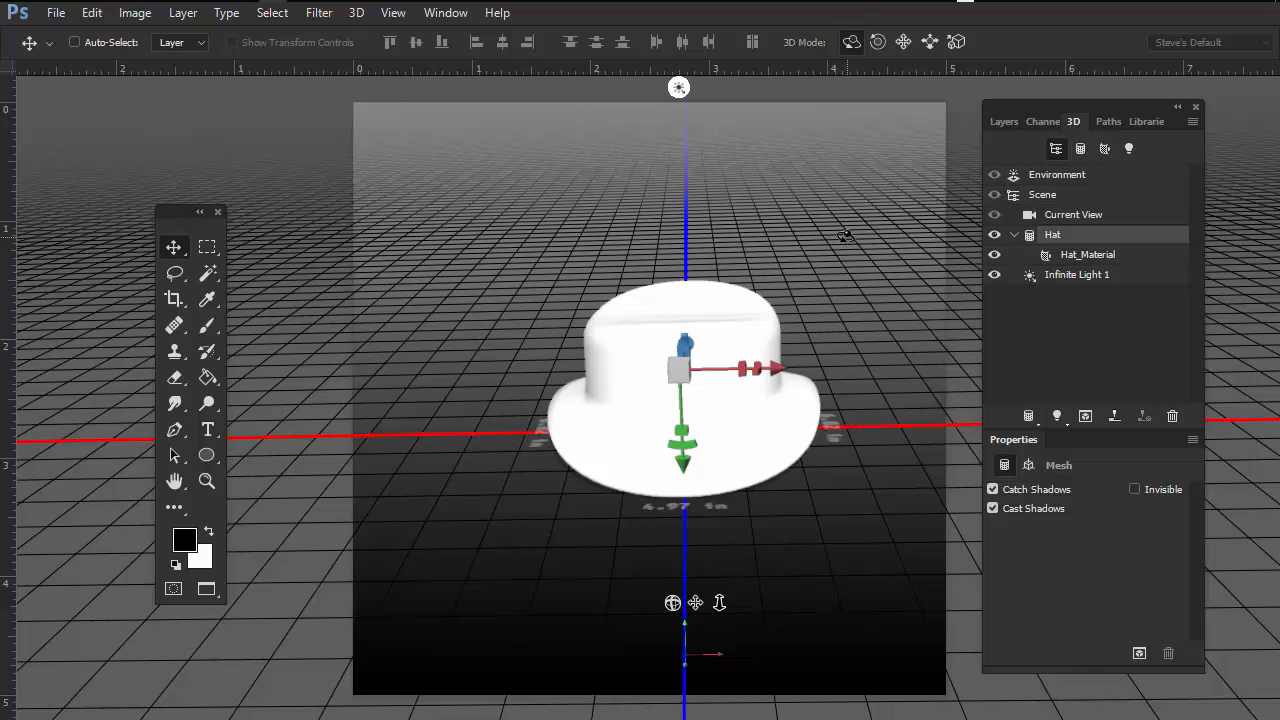
mouse_move(845, 236)
mouse_down()
mouse_move(829, 423)
mouse_move(797, 274)
mouse_move(617, 311)
mouse_move(849, 214)
mouse_up()
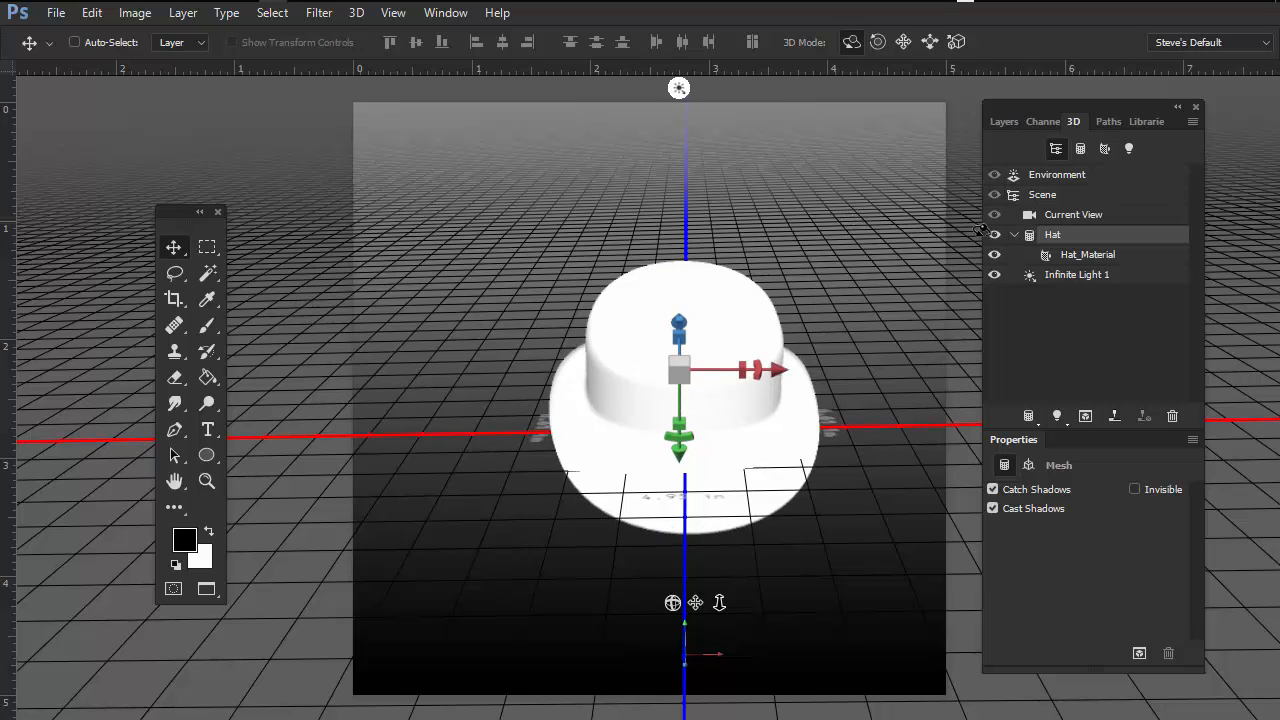
drag(843, 229, 847, 158)
Step: Roll the hat sideways and drag it slightly to the right
click(878, 43)
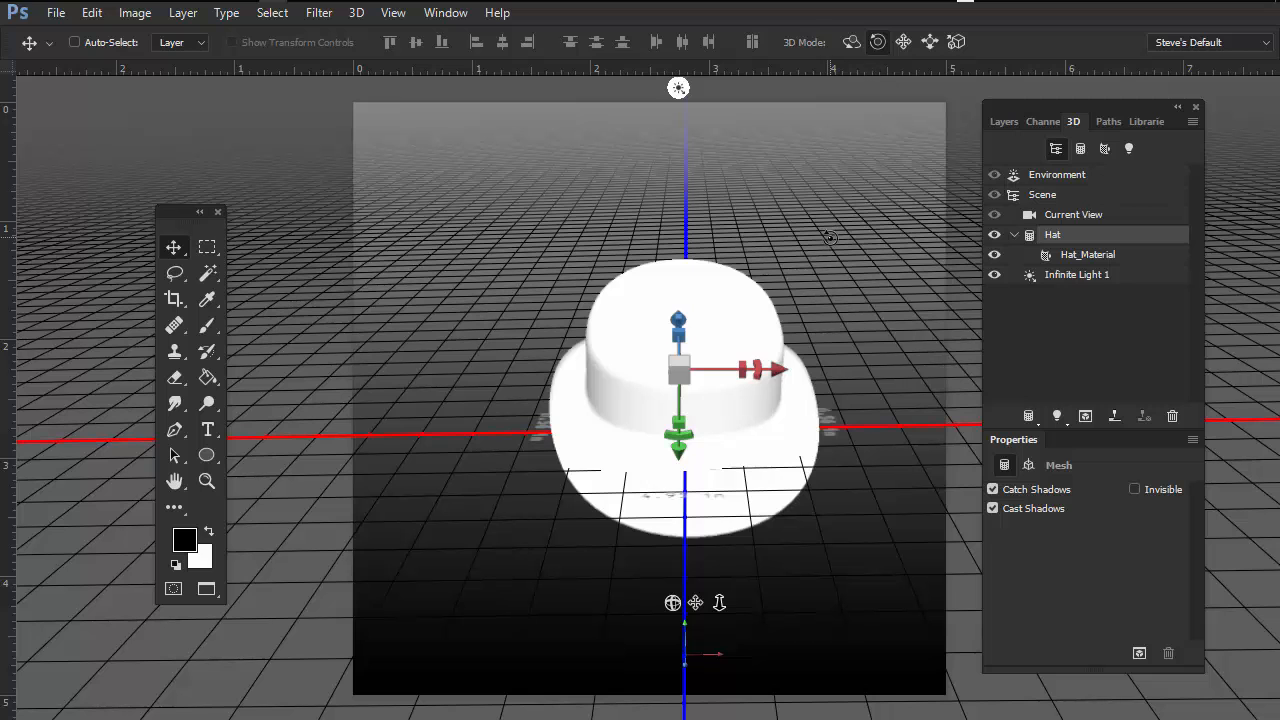
drag(831, 236, 905, 118)
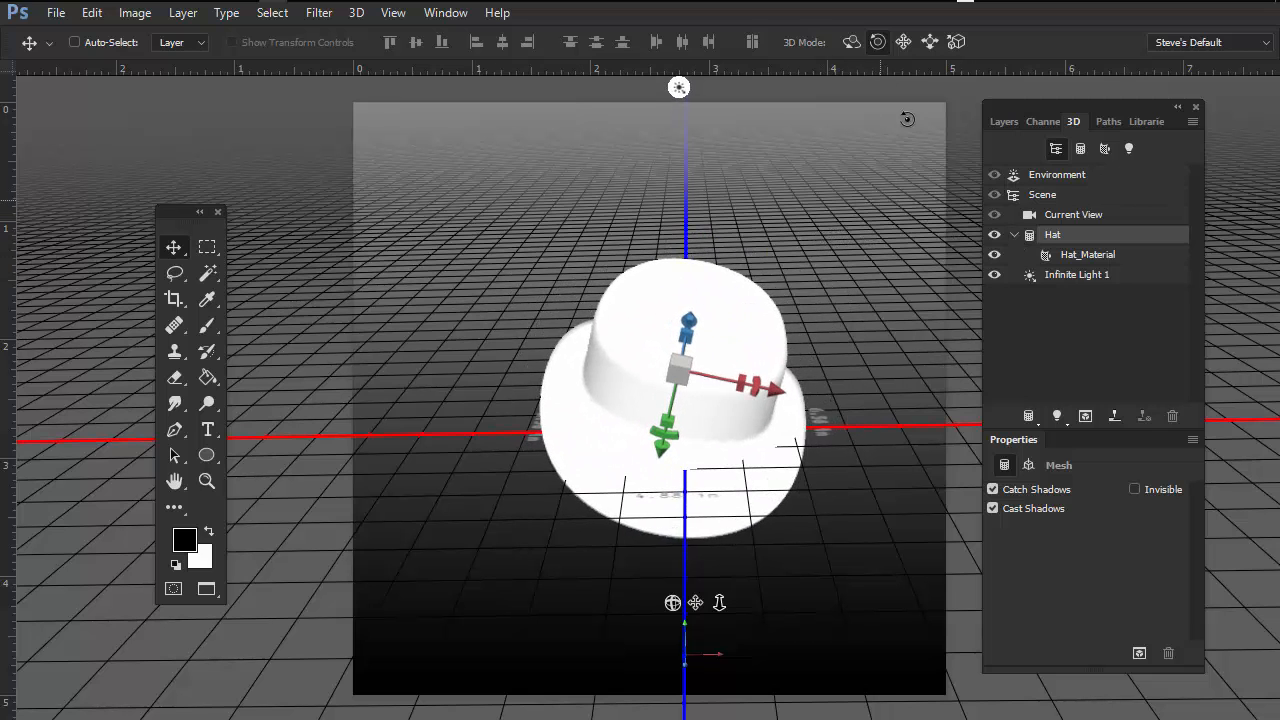
click(903, 42)
drag(829, 236, 897, 229)
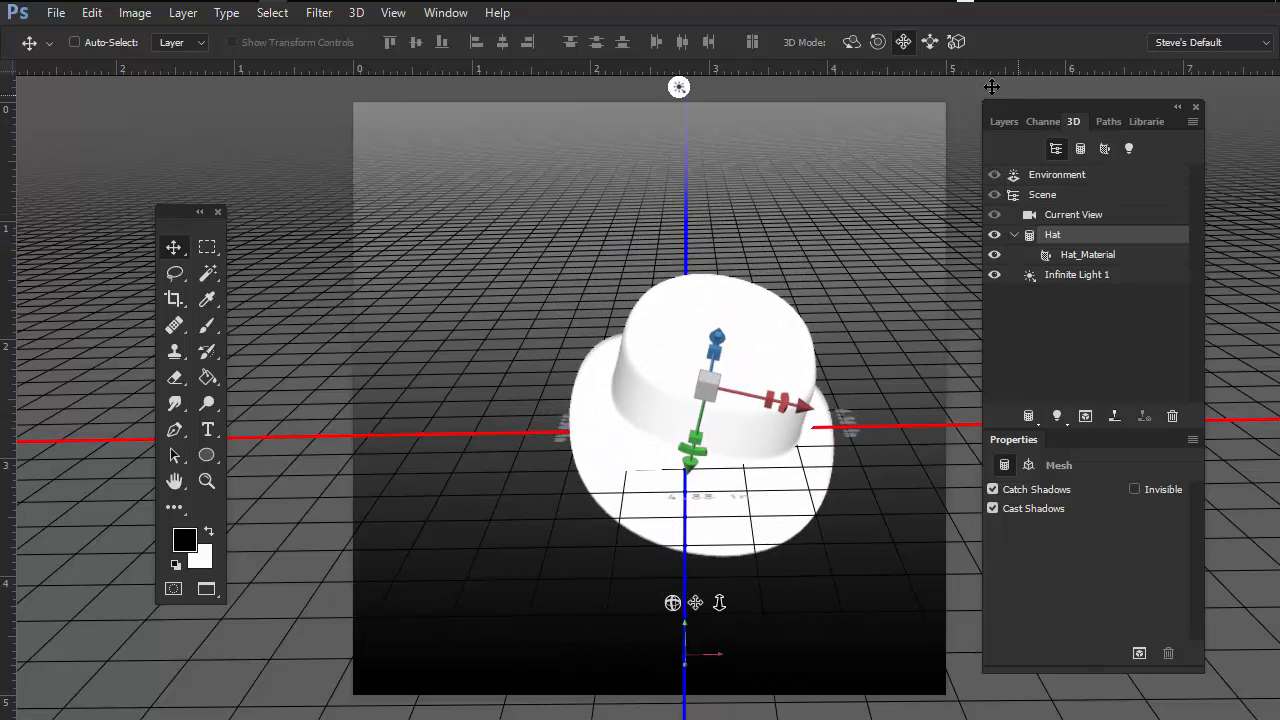
Step: Slide the hat toward the camera so it appears larger
click(930, 41)
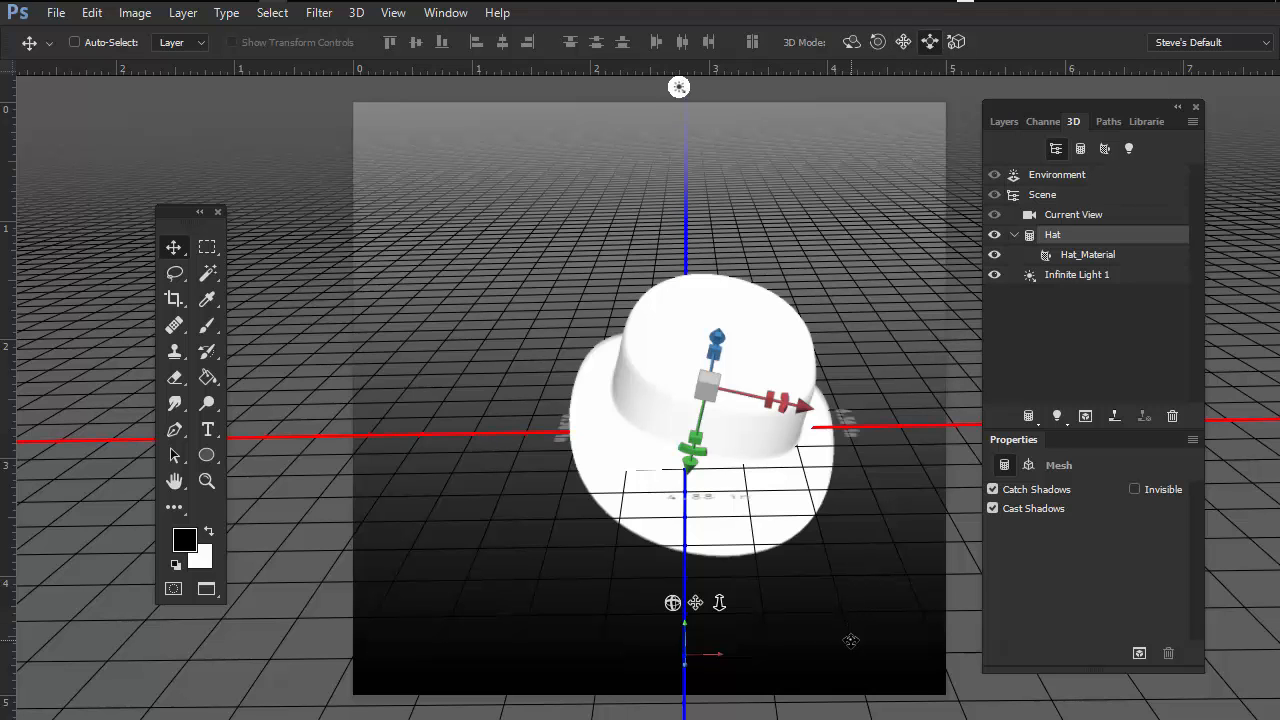
drag(851, 641, 806, 692)
mouse_move(844, 436)
mouse_down()
mouse_move(846, 489)
mouse_move(847, 450)
mouse_up()
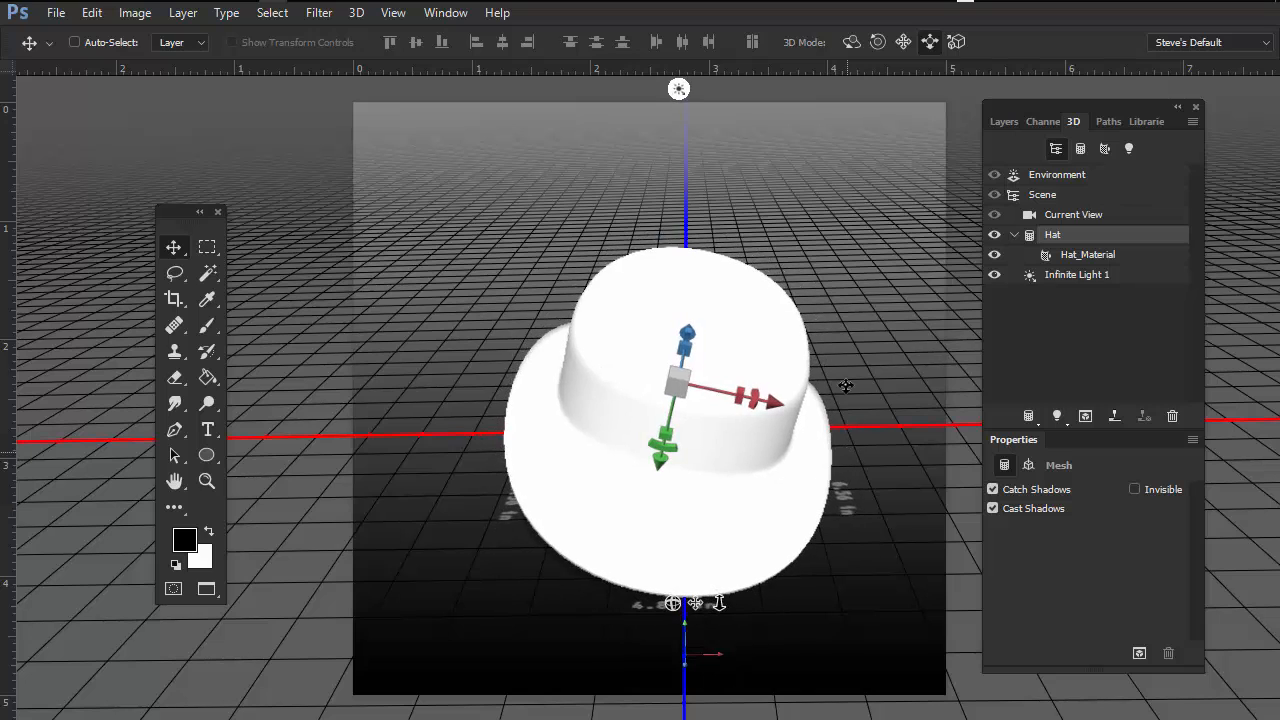
click(851, 41)
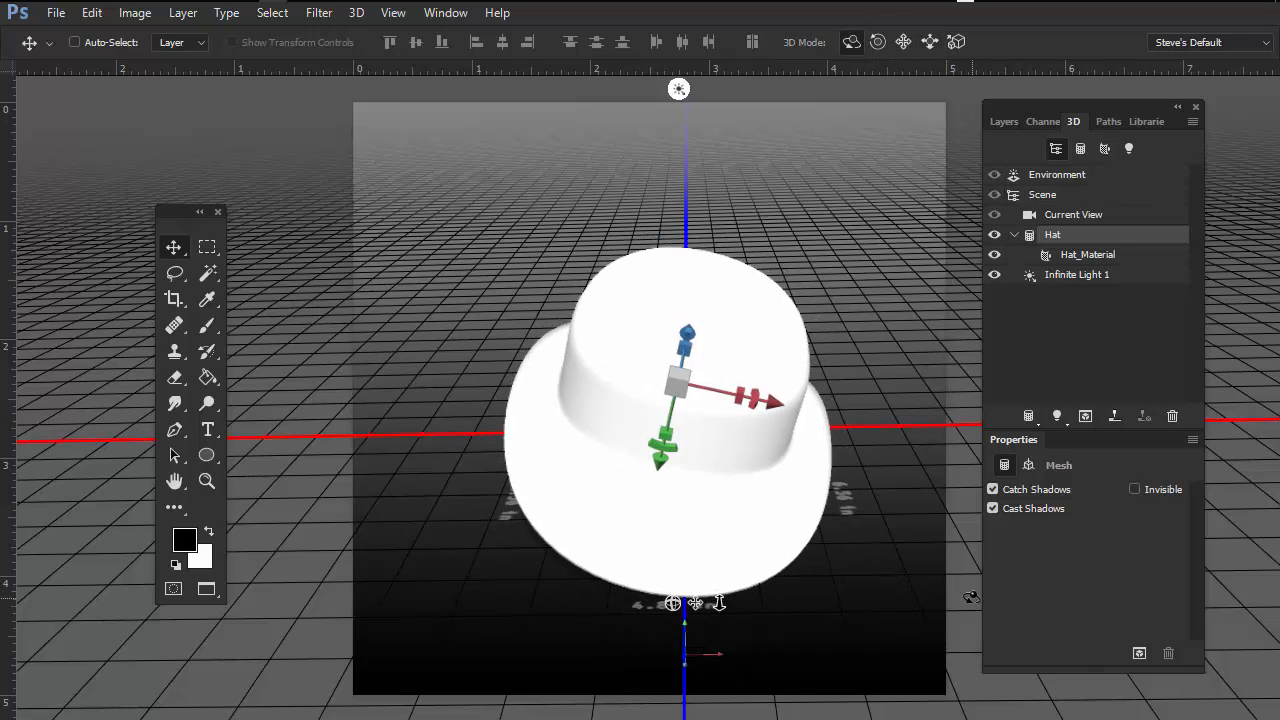
Step: Shift the 3D panel right, deselect the hat, and orbit the camera down to a low side angle
drag(1094, 107, 1163, 117)
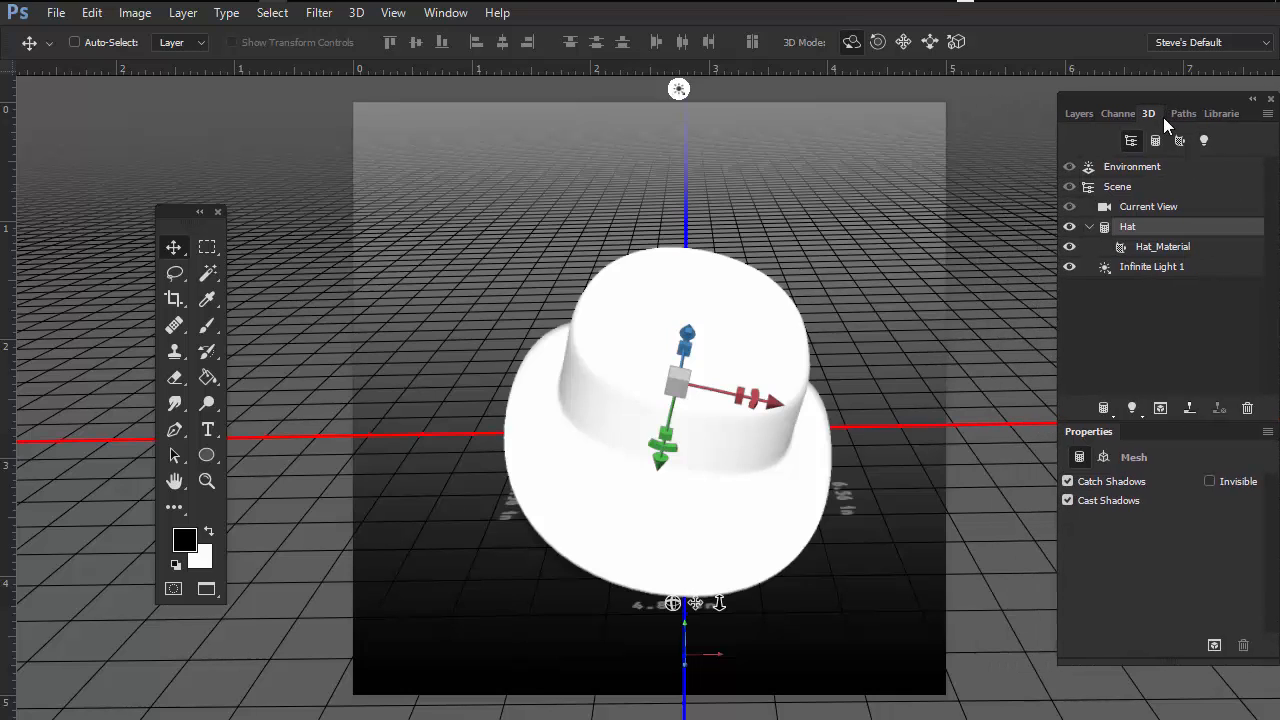
click(962, 522)
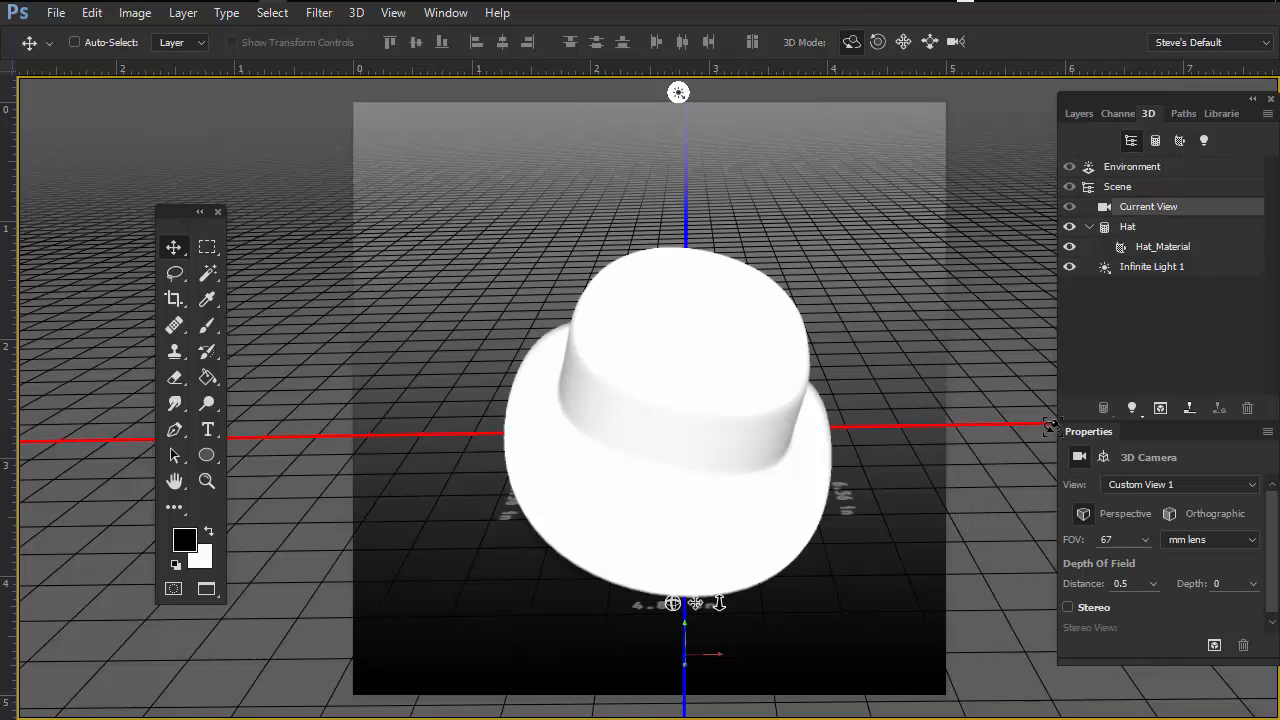
drag(978, 655, 974, 612)
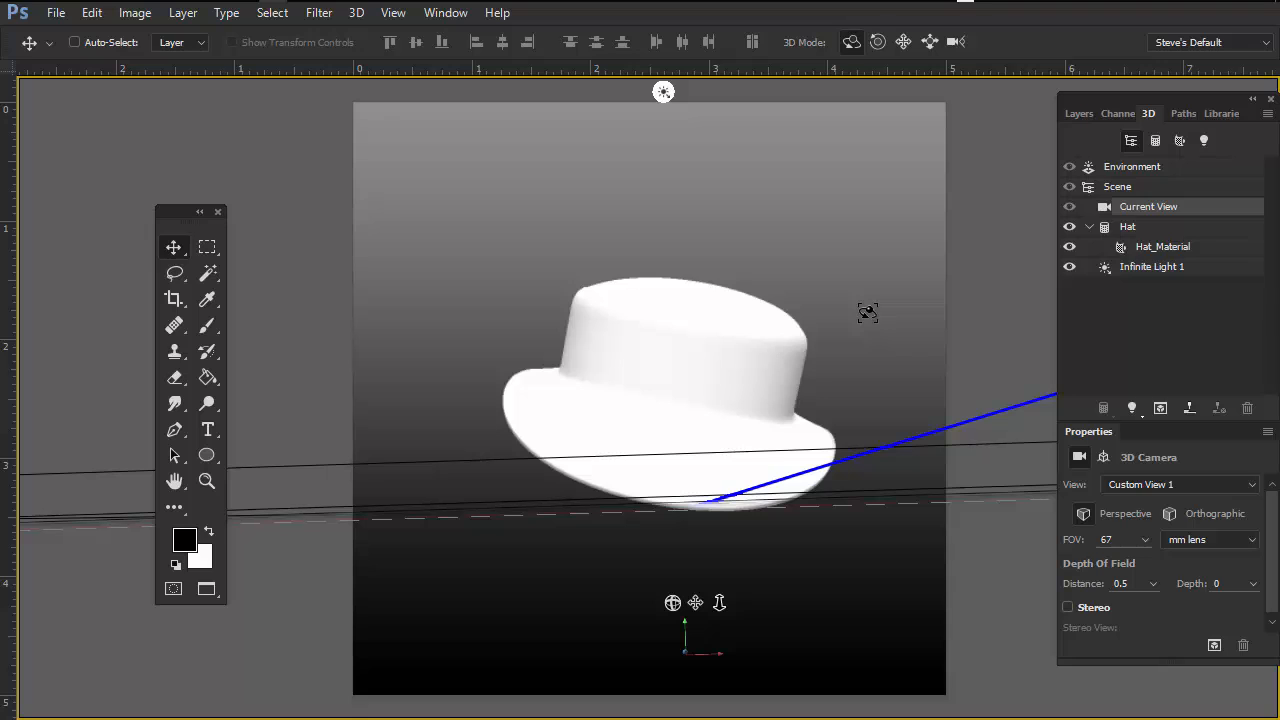
Step: Select the hat and slide it back and slightly up to the right
click(729, 354)
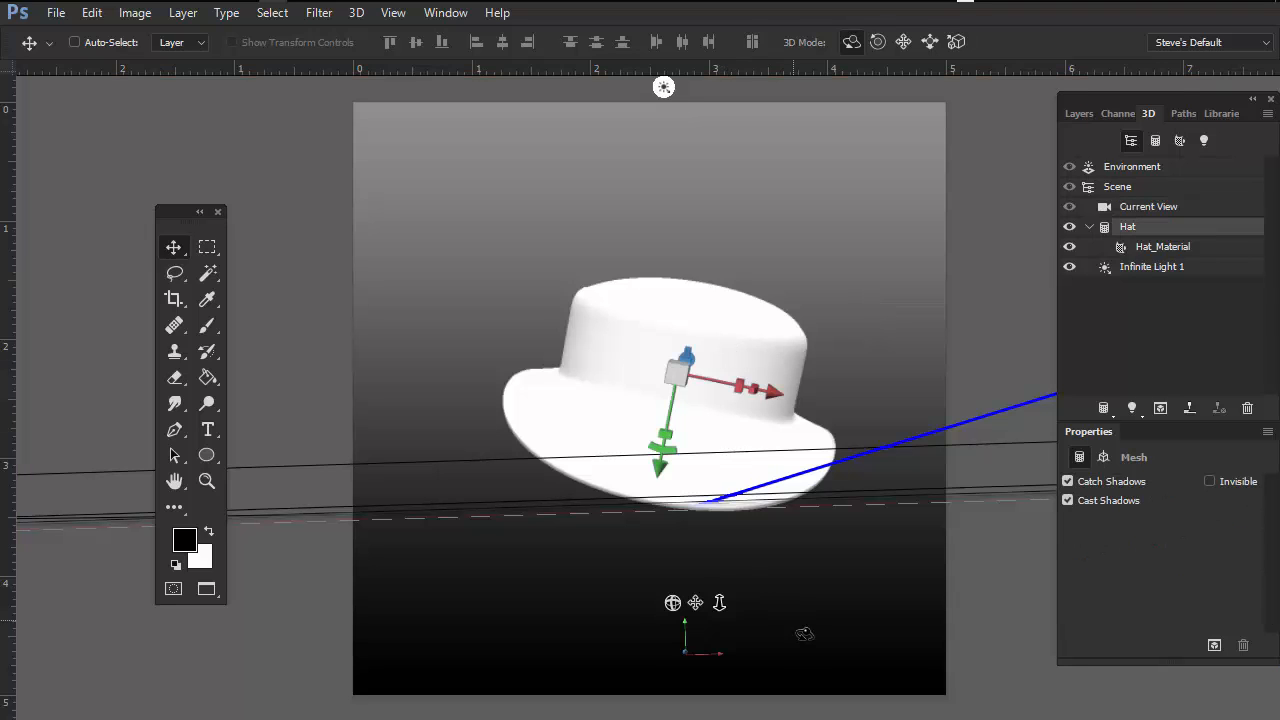
click(930, 42)
drag(865, 568, 881, 541)
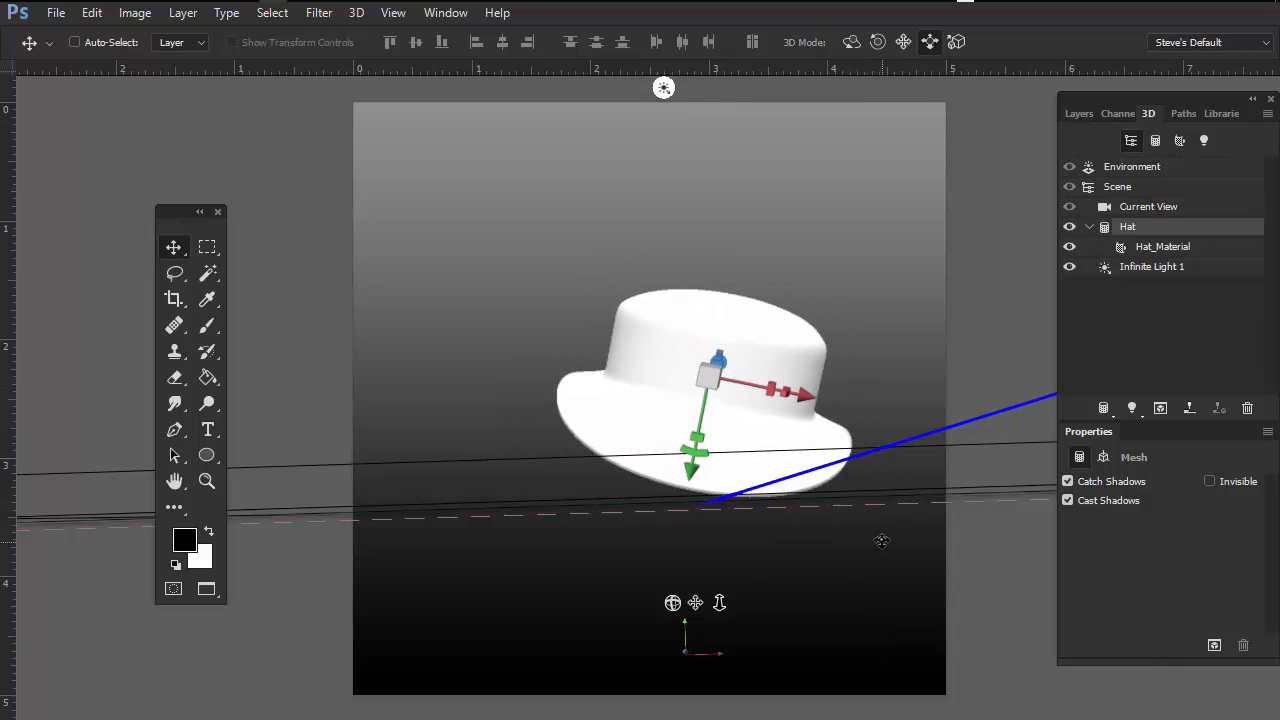
click(851, 42)
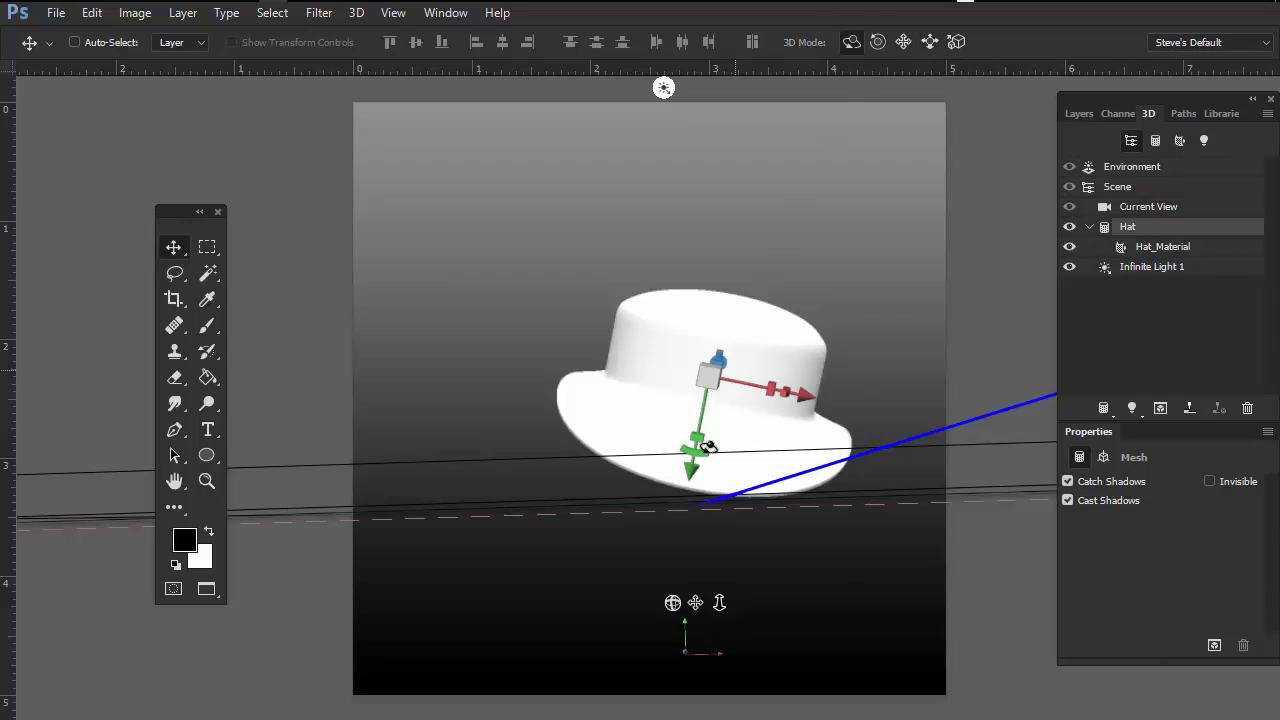
Step: Select the Current View camera and orbit it to a lower angle showing the ground plane grid
click(1168, 207)
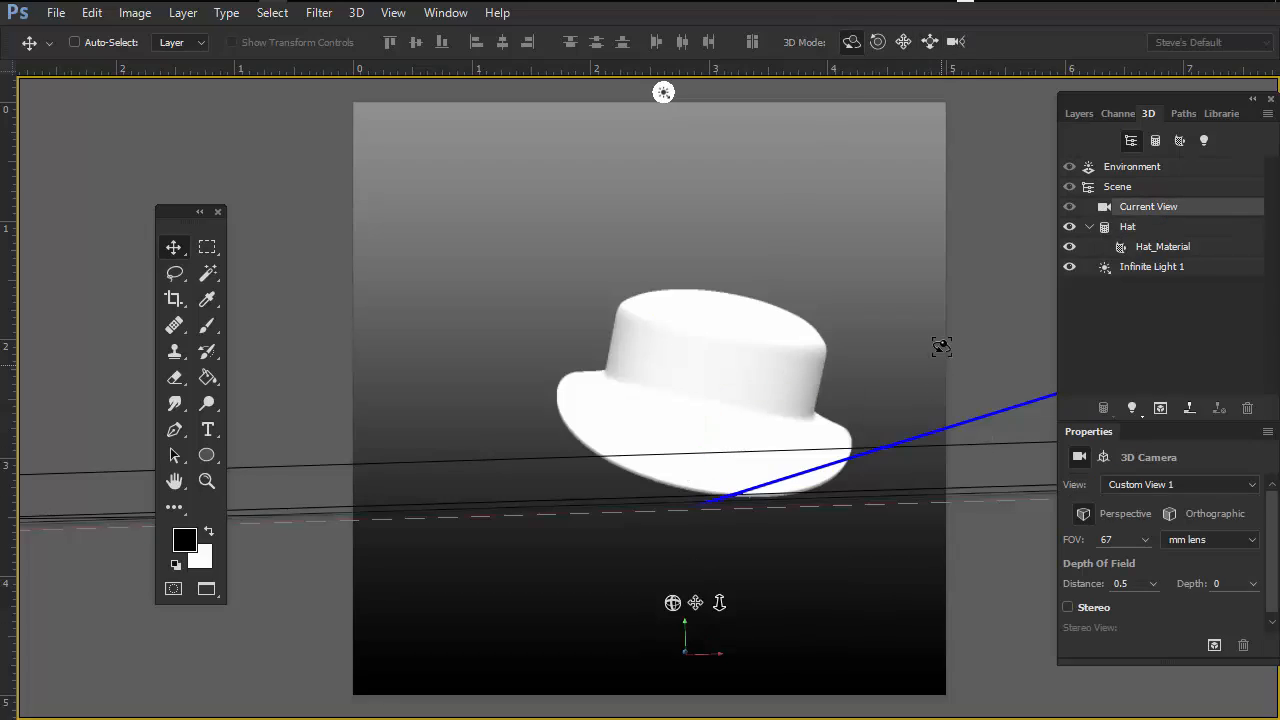
drag(943, 346, 917, 393)
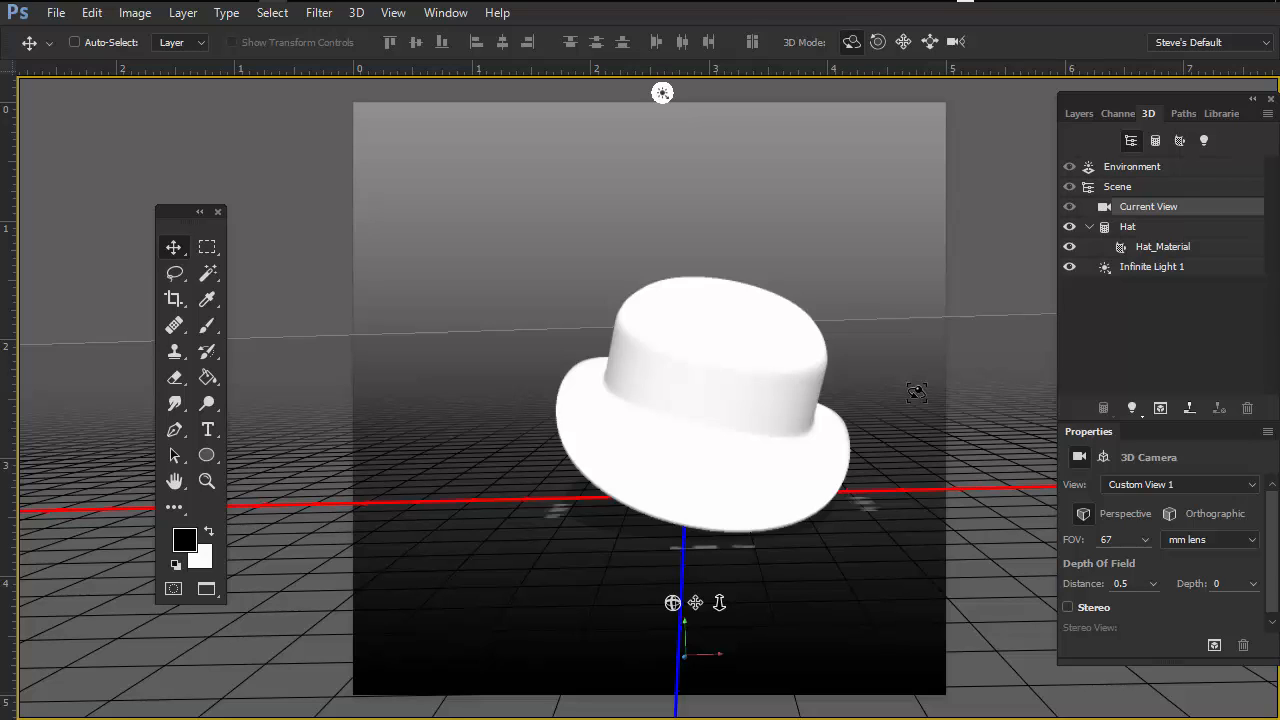
Step: Select Infinite Light 1, move the 3D panel slightly, and rotate the light to shine from the left
click(1150, 267)
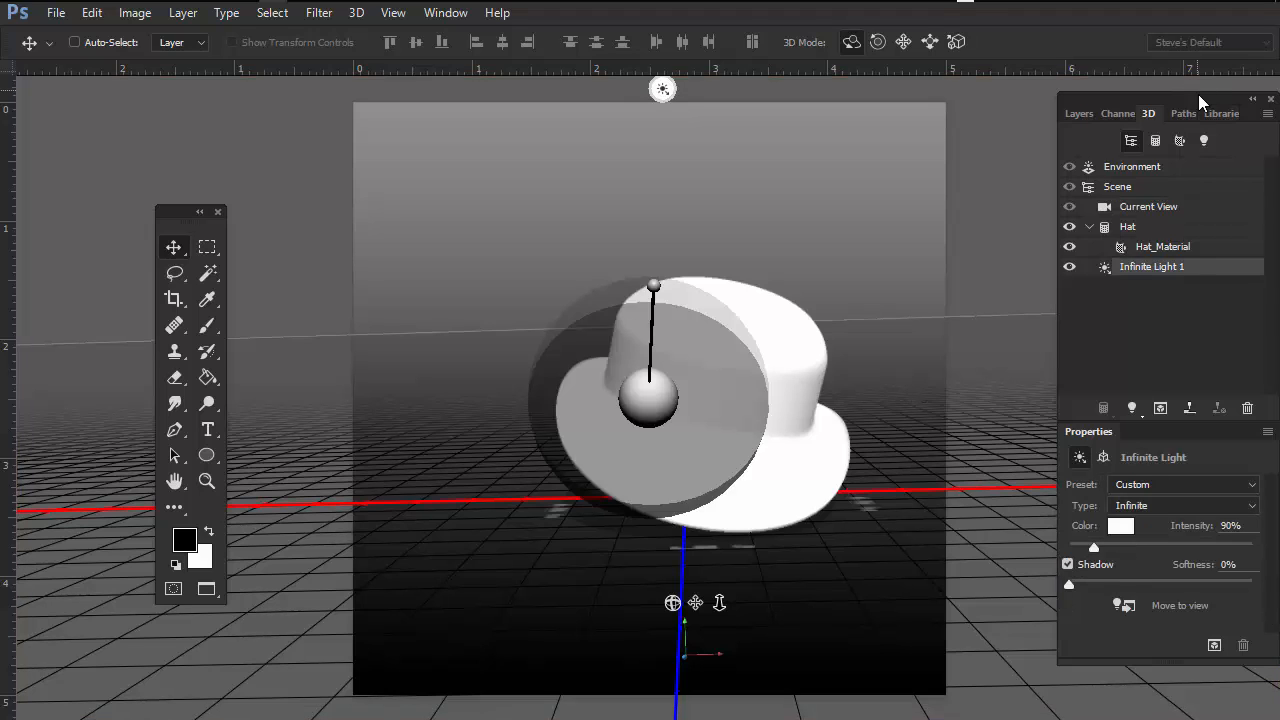
drag(1205, 103, 1155, 114)
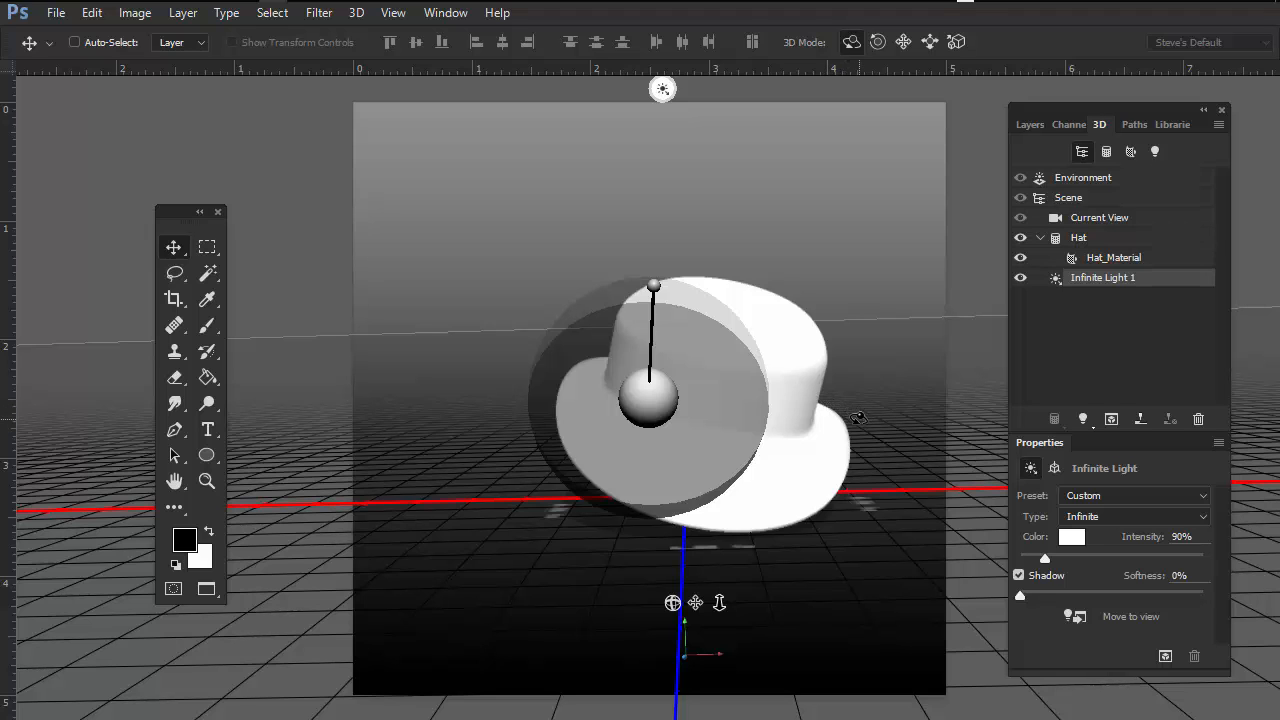
mouse_move(864, 420)
mouse_down()
mouse_move(734, 371)
mouse_move(616, 431)
mouse_move(680, 457)
mouse_move(614, 249)
mouse_move(490, 430)
mouse_move(444, 447)
mouse_move(586, 277)
mouse_move(806, 314)
mouse_move(789, 394)
mouse_move(790, 342)
mouse_move(620, 430)
mouse_move(630, 420)
mouse_move(882, 466)
mouse_move(771, 514)
mouse_move(560, 400)
mouse_move(514, 394)
mouse_move(543, 384)
mouse_up()
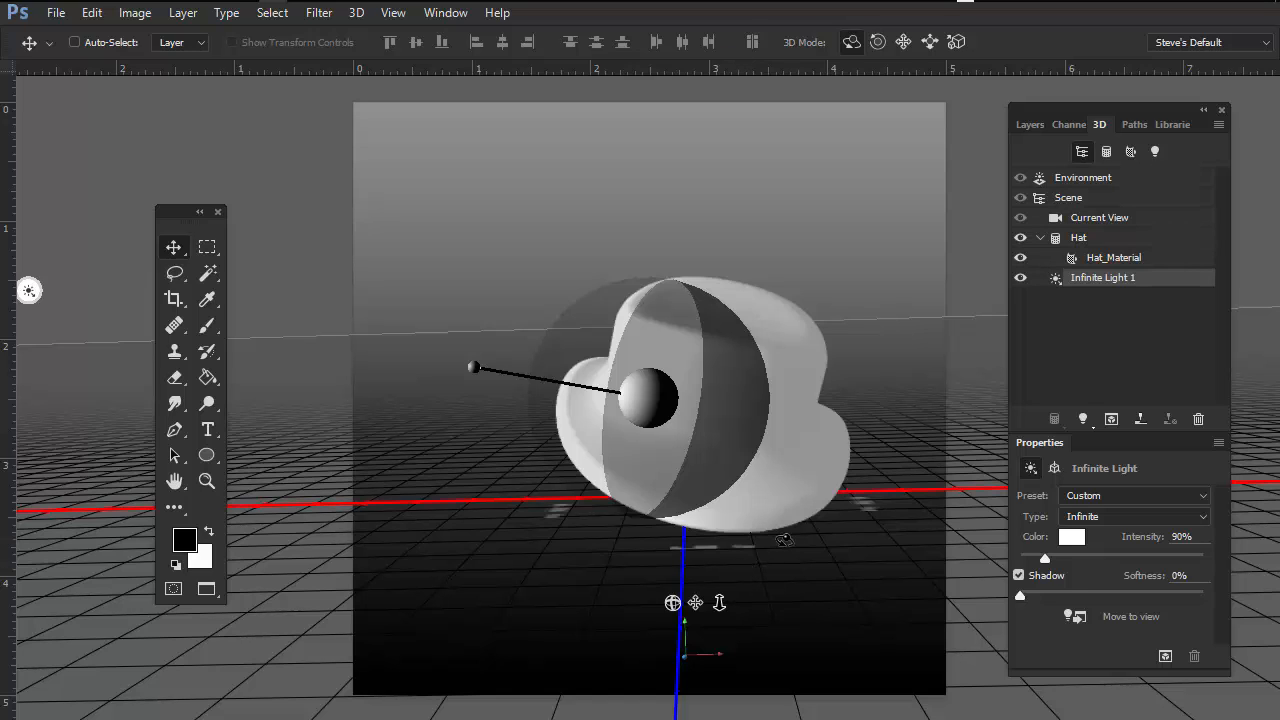
Step: Hide Infinite Light 1 and select each 3D panel item in turn to examine its properties
click(1020, 277)
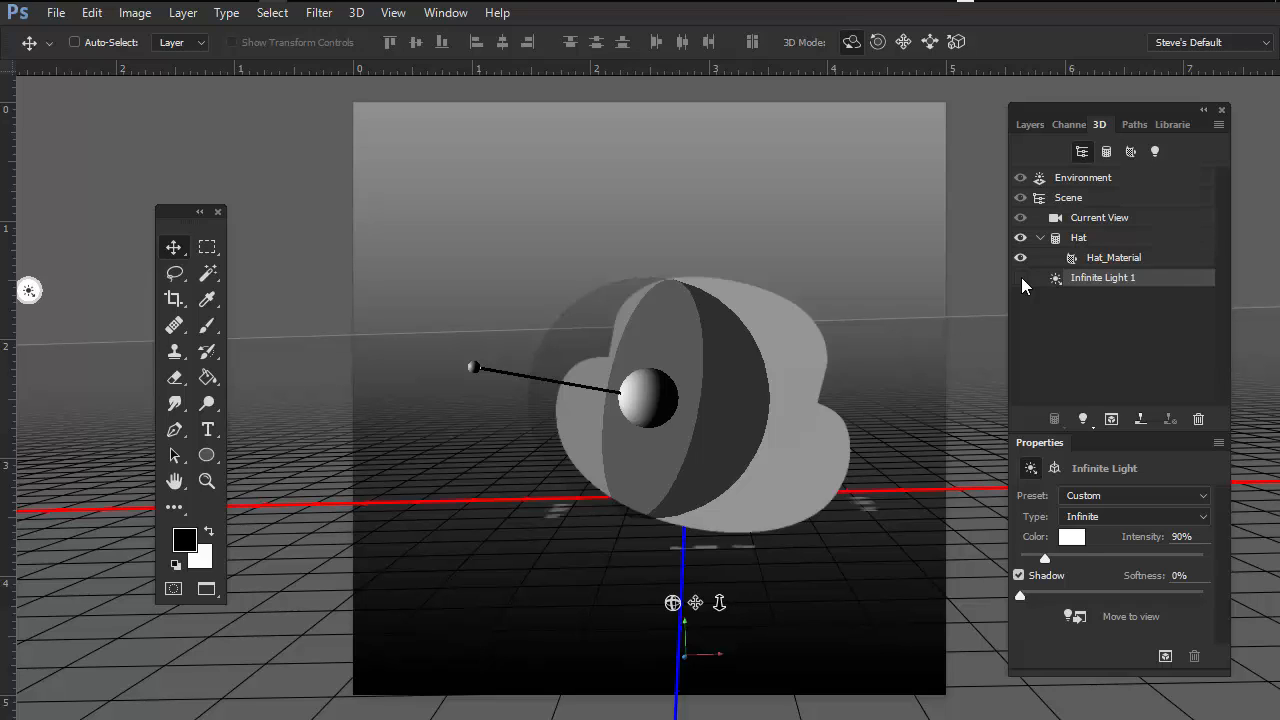
click(1020, 278)
click(1020, 278)
click(1089, 179)
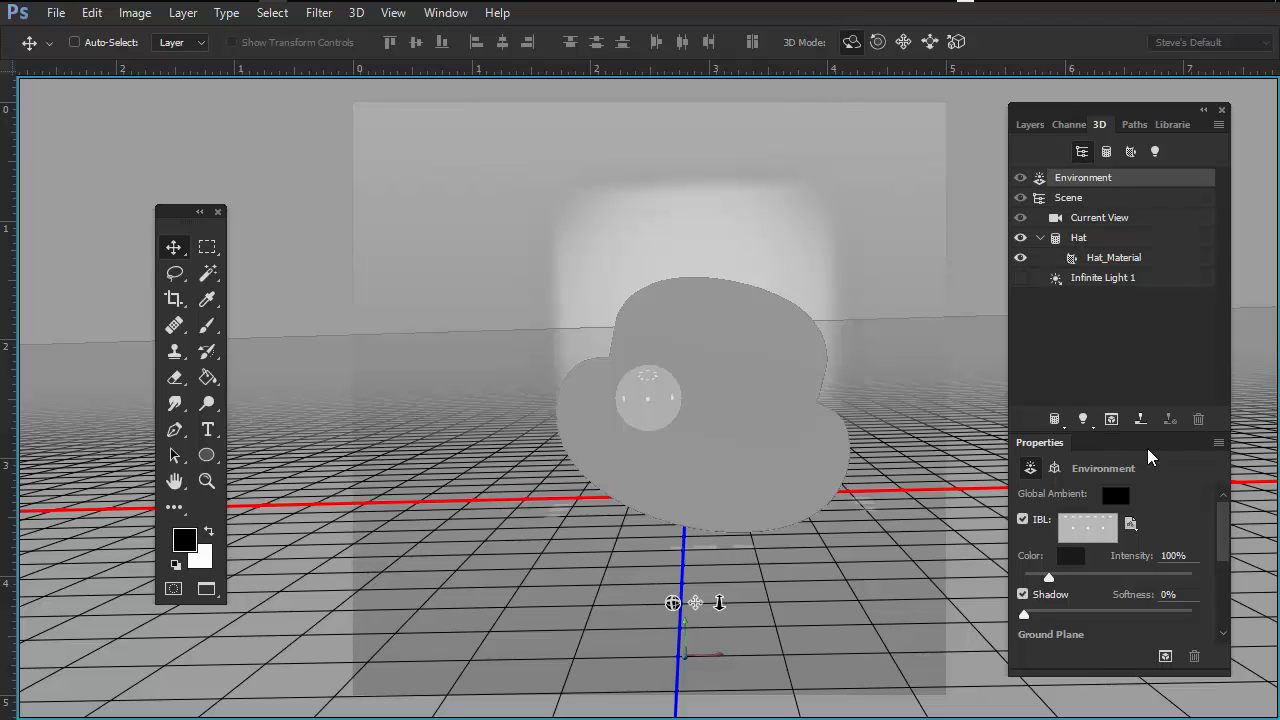
click(1070, 197)
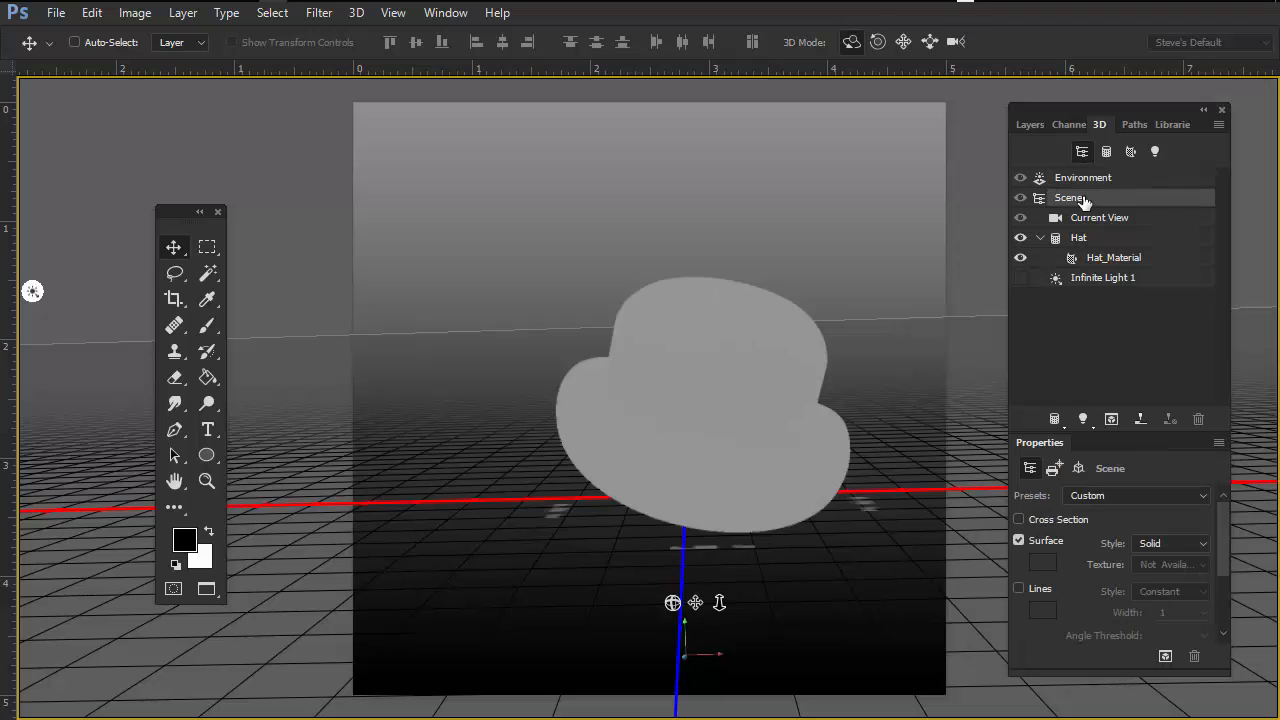
click(1097, 217)
click(1090, 238)
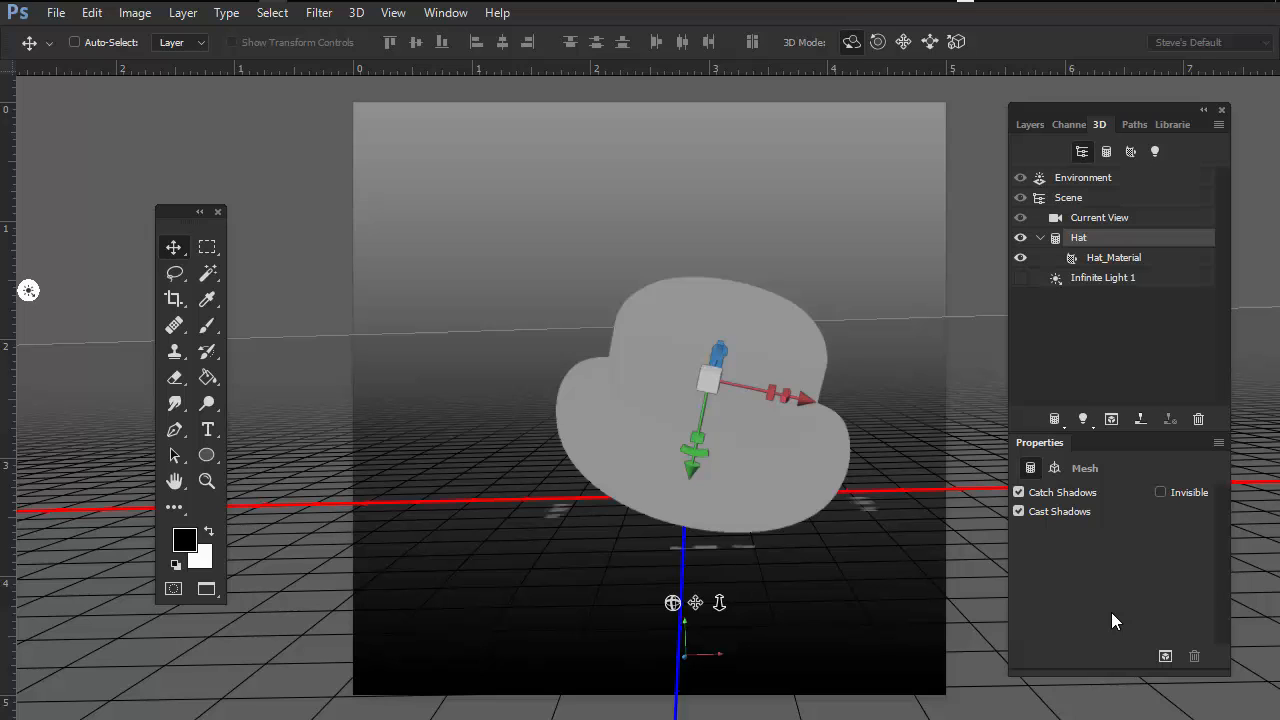
double_click(1108, 258)
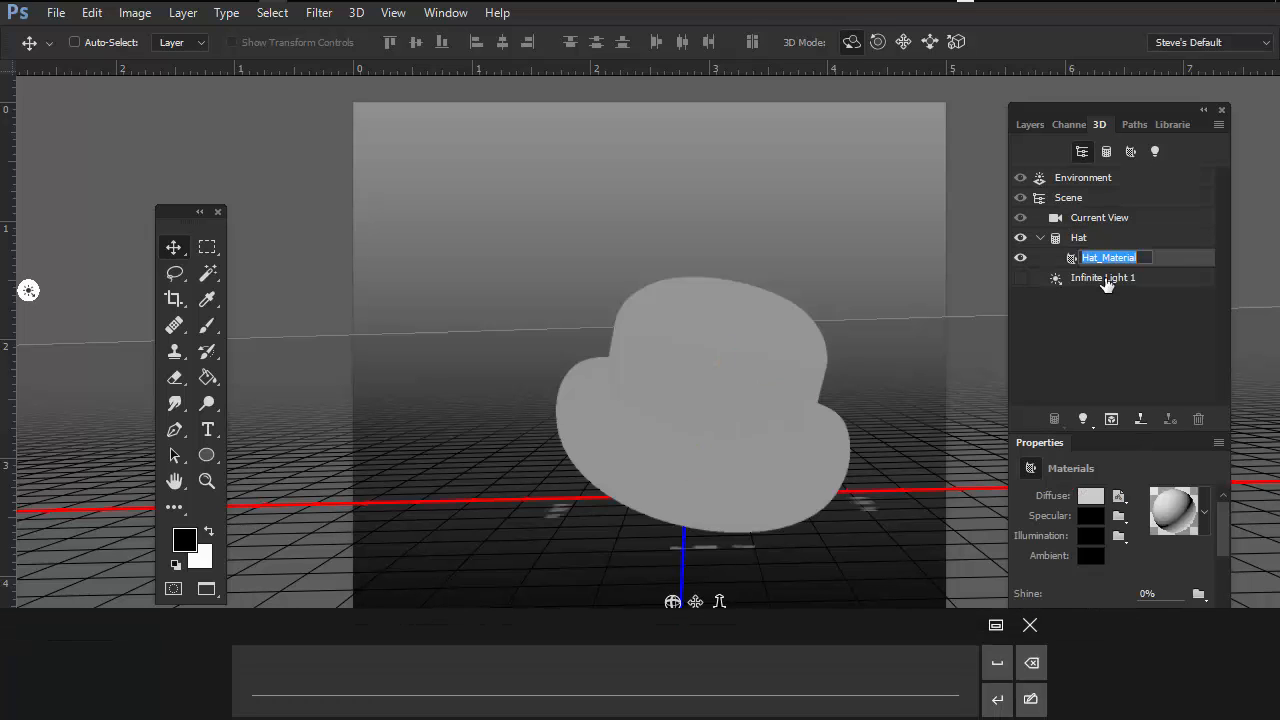
double_click(1104, 278)
click(1104, 177)
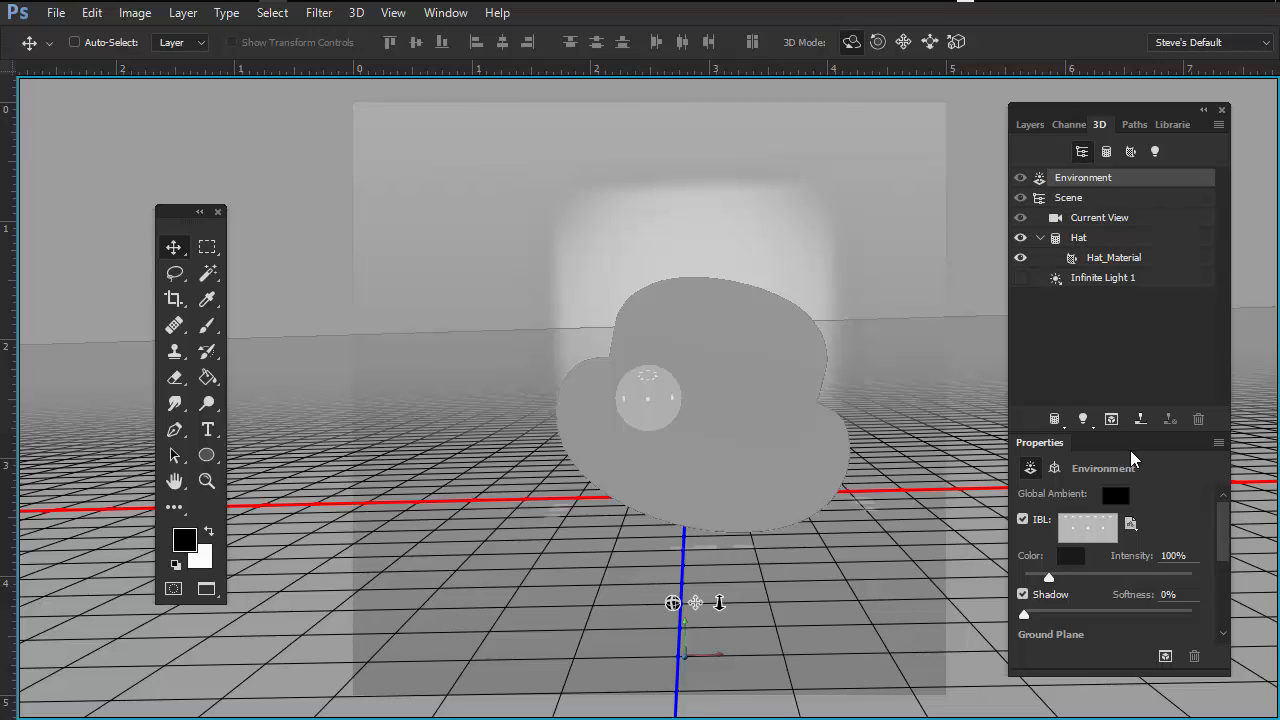
Step: Turn off the environment's IBL lighting and make Infinite Light 1 visible again
click(1022, 520)
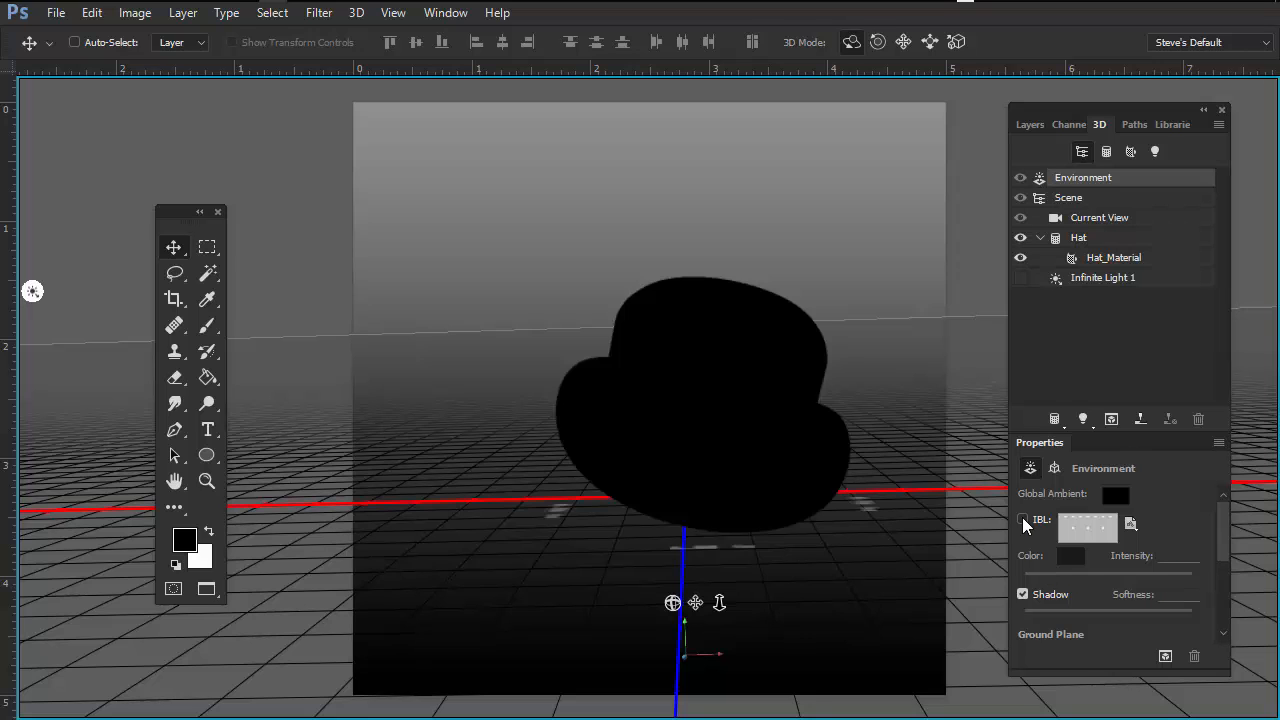
click(1022, 520)
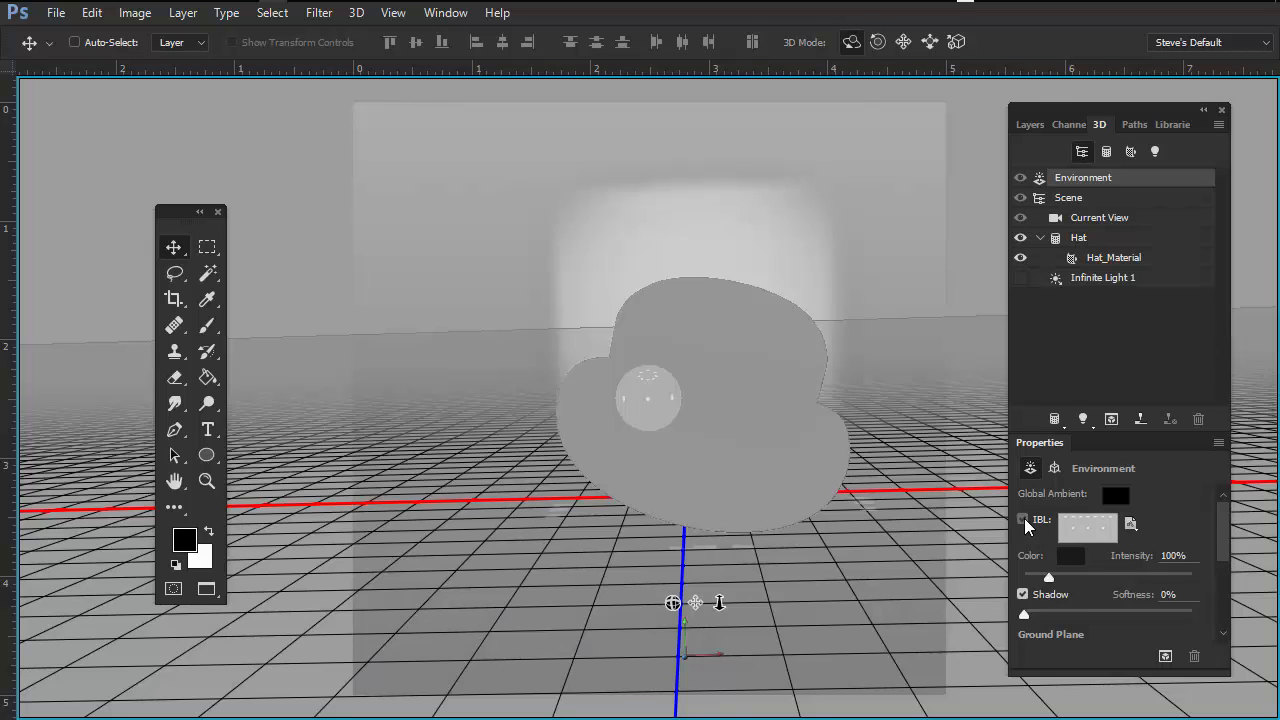
click(1022, 520)
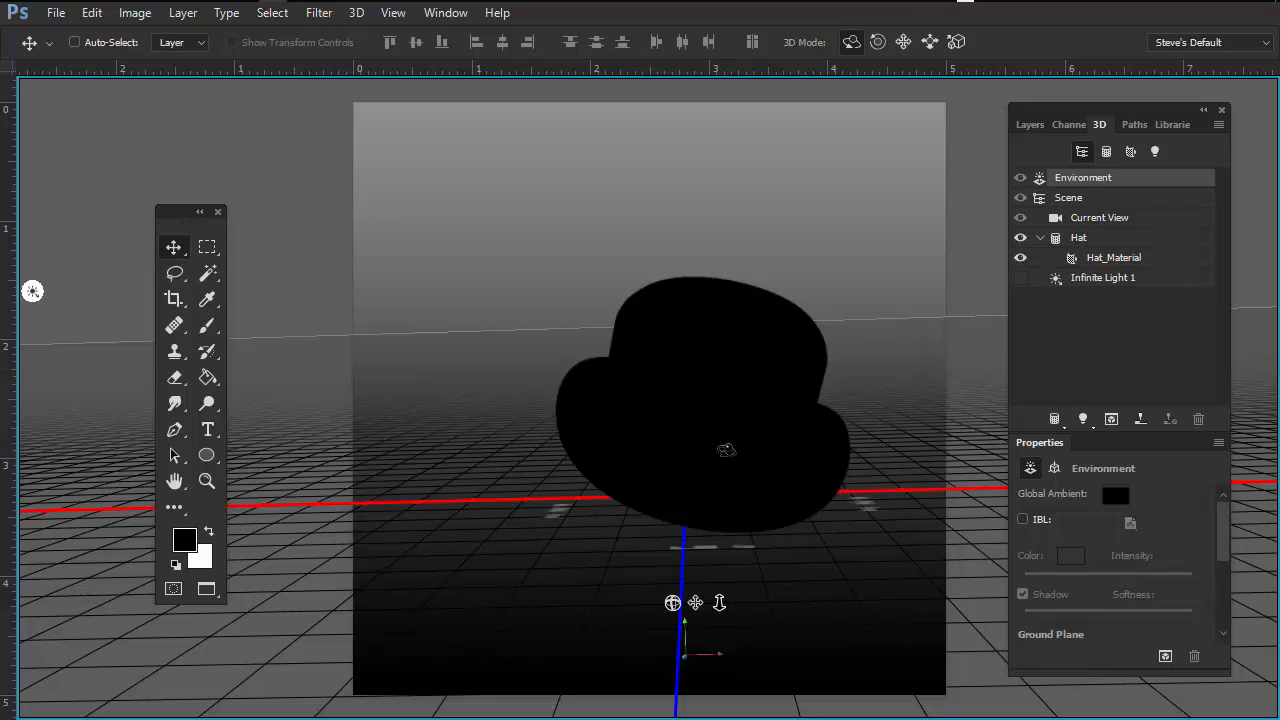
click(1020, 278)
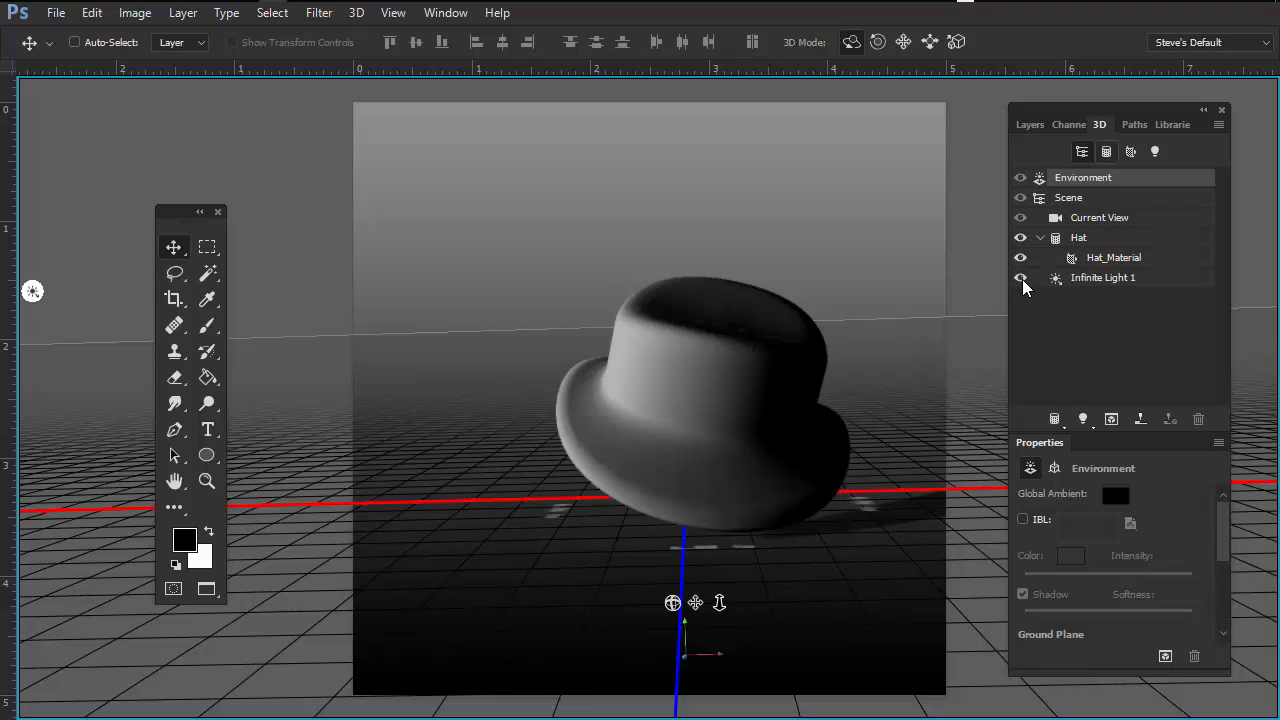
Step: Collapse the 3D panel to icons, re-expand it, and move it slightly
double_click(1126, 108)
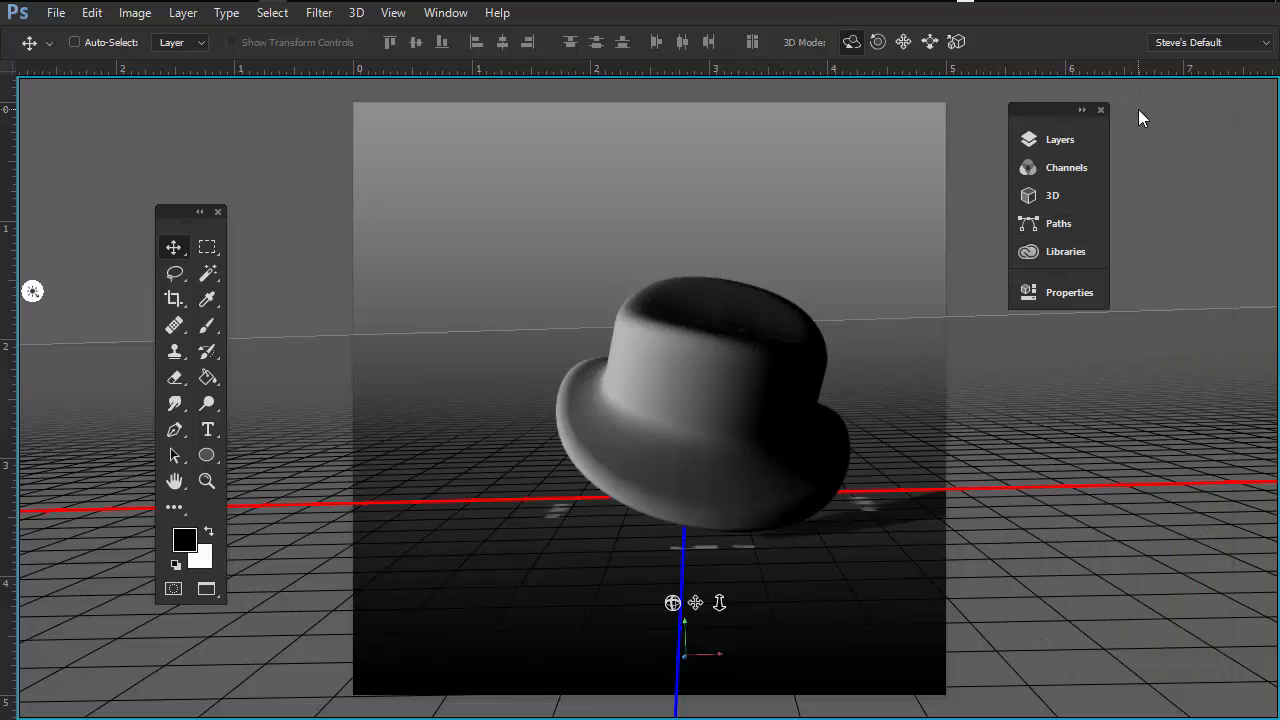
click(1080, 111)
drag(1082, 110, 1106, 120)
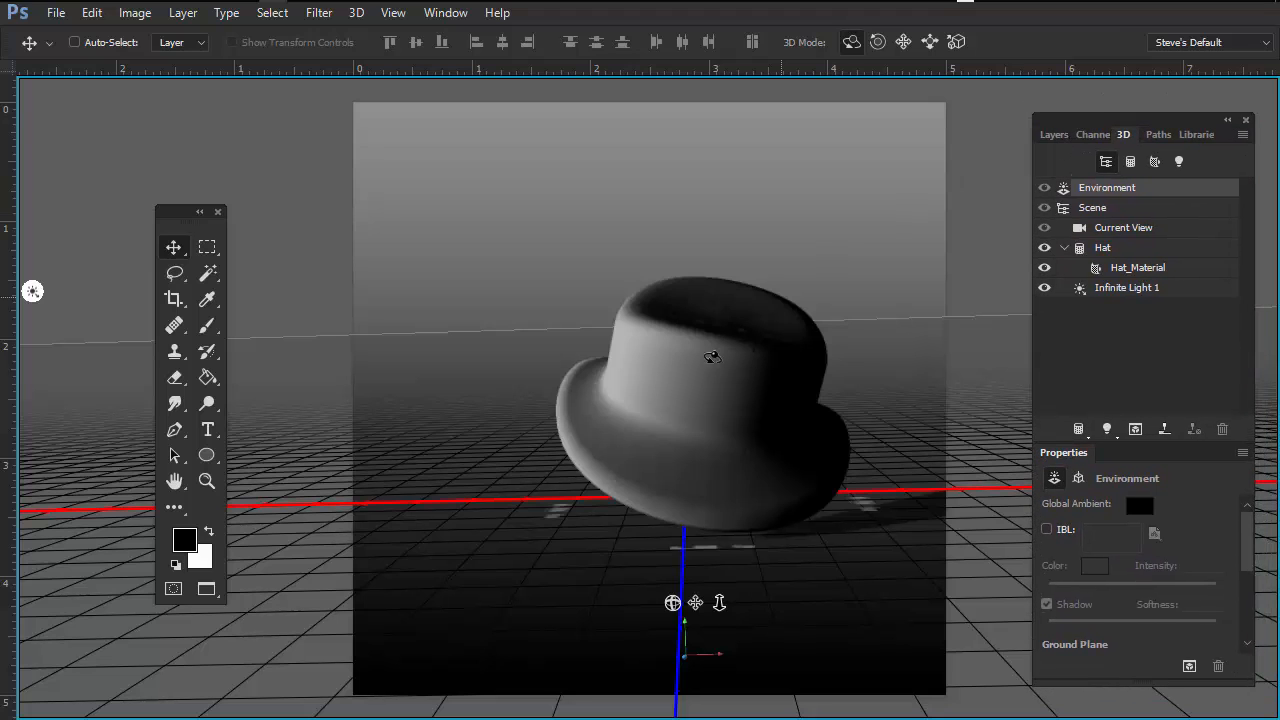
Step: Select Infinite Light 1 and rotate the light to point from the upper left
click(1130, 287)
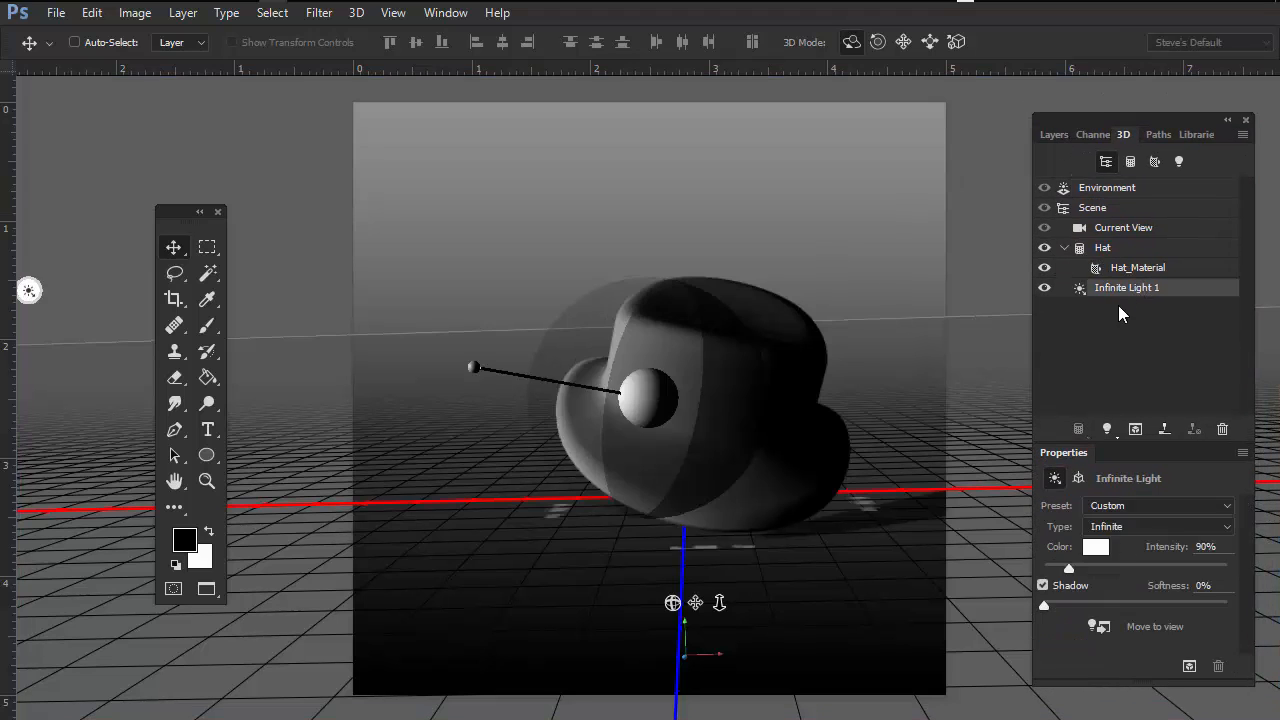
mouse_move(496, 416)
mouse_down()
mouse_move(600, 380)
mouse_move(766, 266)
mouse_move(994, 391)
mouse_move(620, 443)
mouse_move(850, 400)
mouse_move(650, 380)
mouse_move(489, 418)
mouse_move(540, 163)
mouse_move(646, 149)
mouse_move(655, 340)
mouse_move(620, 360)
mouse_move(477, 380)
mouse_up()
mouse_move(521, 305)
mouse_down()
mouse_move(480, 430)
mouse_move(780, 375)
mouse_move(805, 310)
mouse_move(777, 346)
mouse_move(1000, 340)
mouse_move(790, 360)
mouse_move(438, 338)
mouse_move(497, 330)
mouse_move(510, 362)
mouse_move(471, 360)
mouse_move(565, 370)
mouse_move(545, 300)
mouse_move(525, 330)
mouse_up()
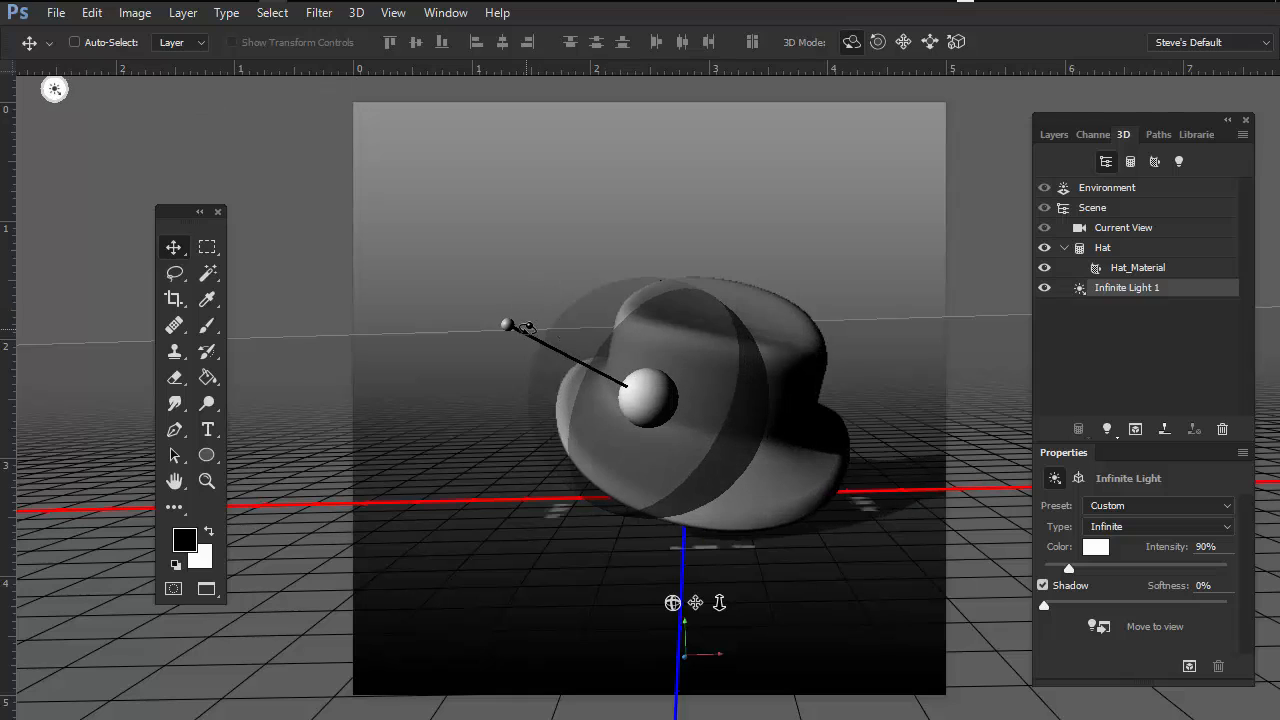
Step: Raise Infinite Light 1's intensity to 171% and swing its direction to the right and back to the left
drag(1105, 124, 1033, 99)
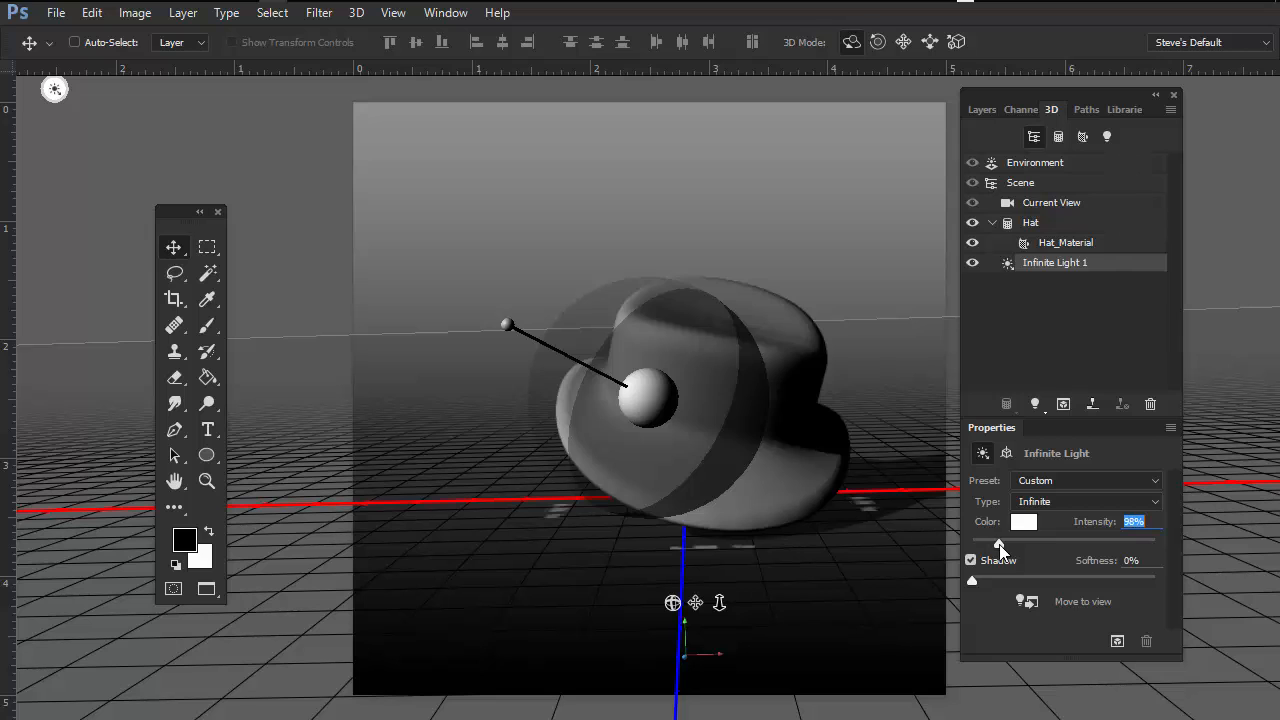
mouse_move(999, 545)
mouse_down()
mouse_move(1030, 545)
mouse_move(984, 545)
mouse_move(1013, 546)
mouse_up()
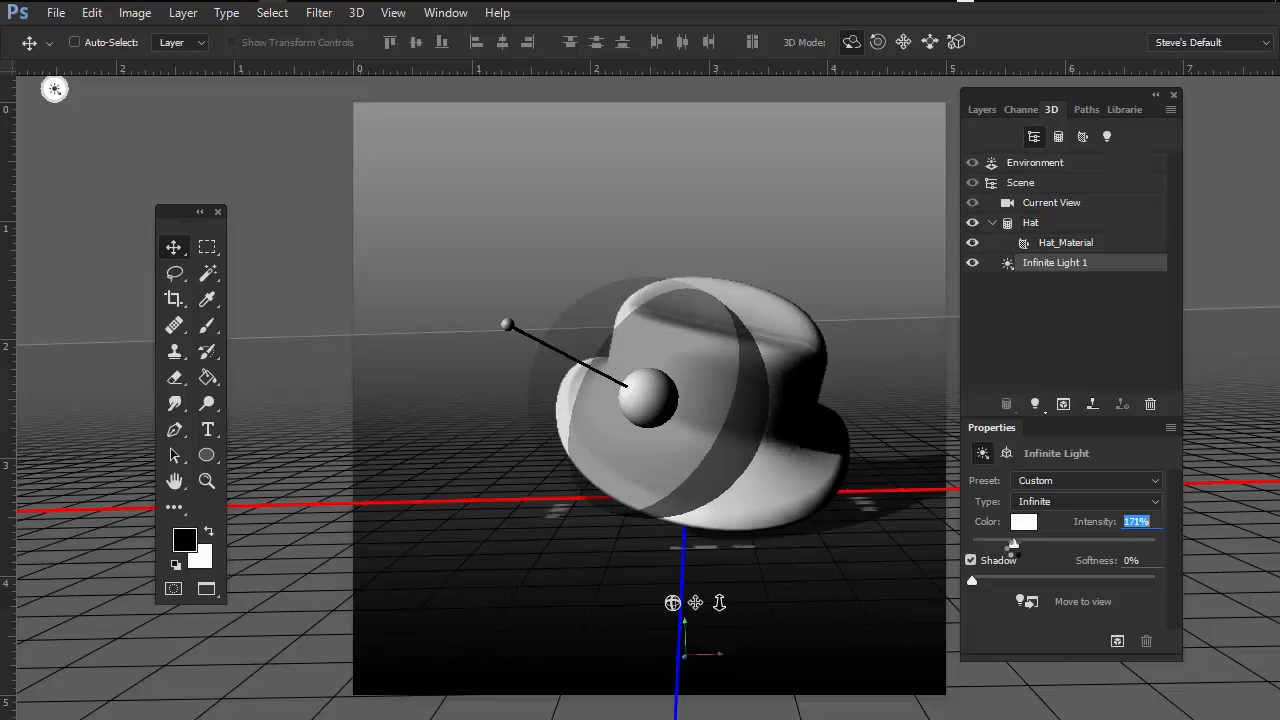
drag(513, 357, 897, 313)
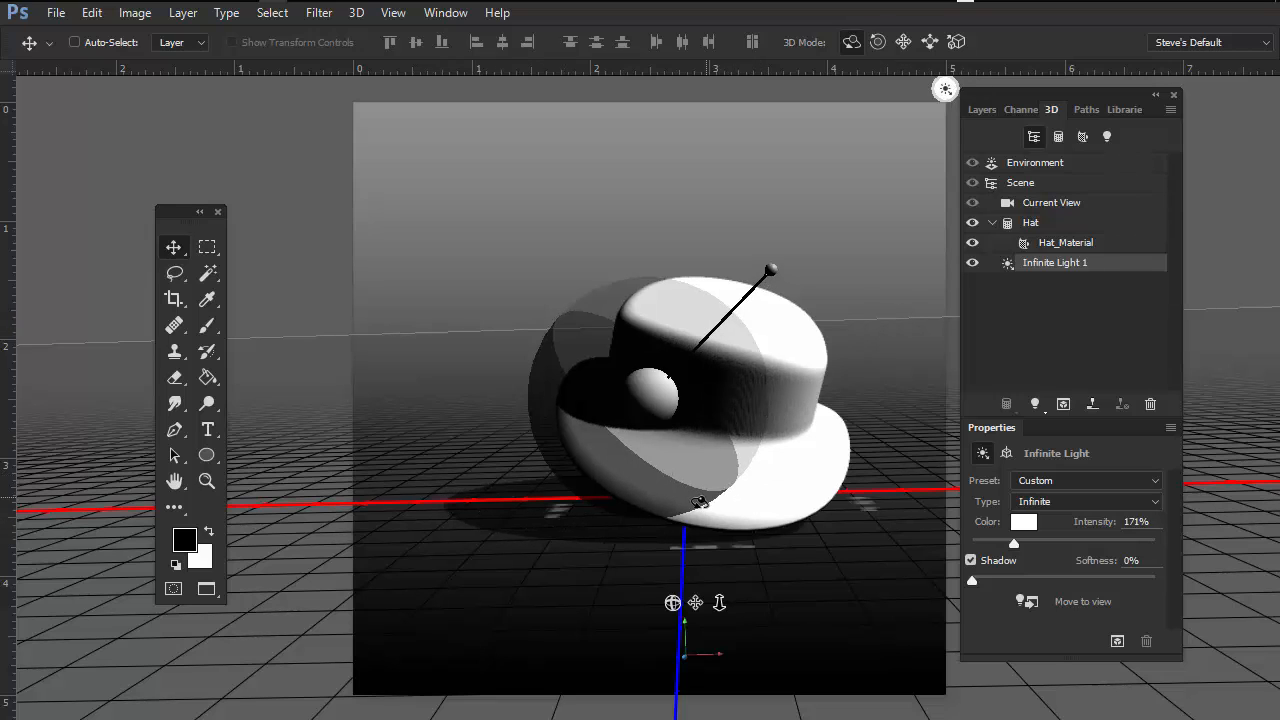
mouse_move(768, 277)
mouse_down()
mouse_move(689, 280)
mouse_move(620, 388)
mouse_move(511, 286)
mouse_move(510, 308)
mouse_move(467, 357)
mouse_up()
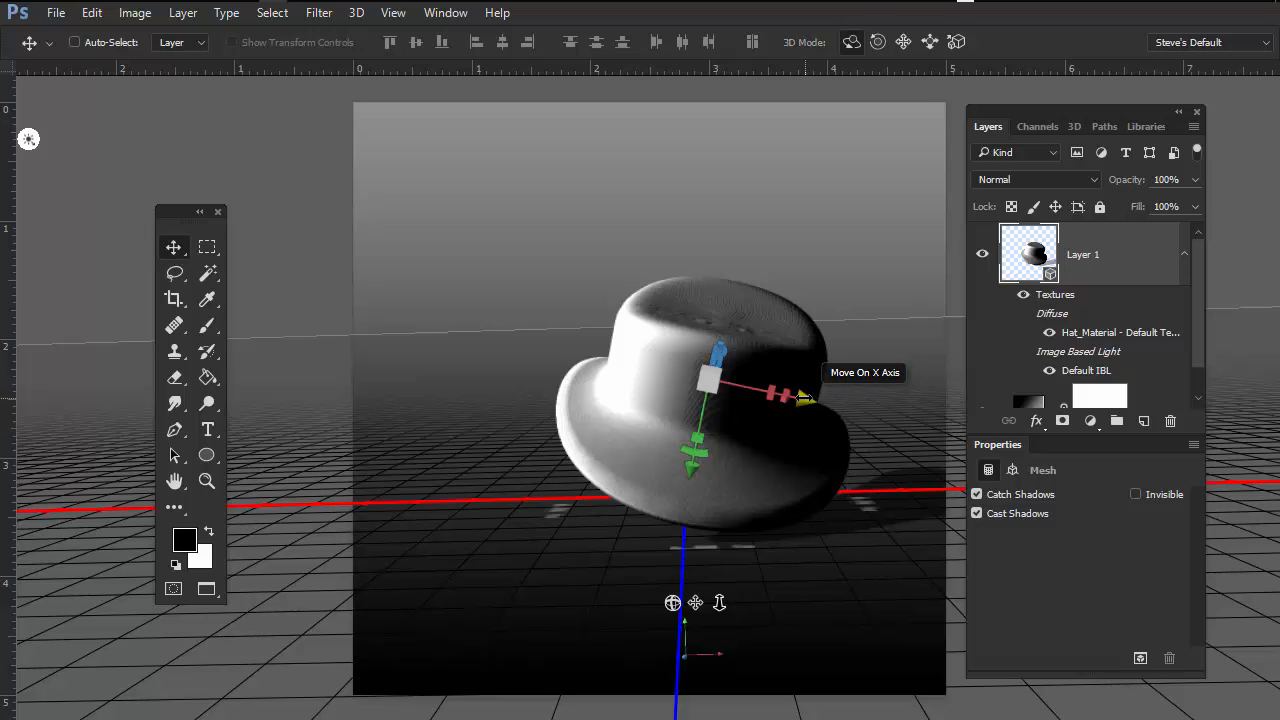
Step: Move the hat along its X, Y and Z axes using the gizmo arrows
drag(805, 397, 845, 435)
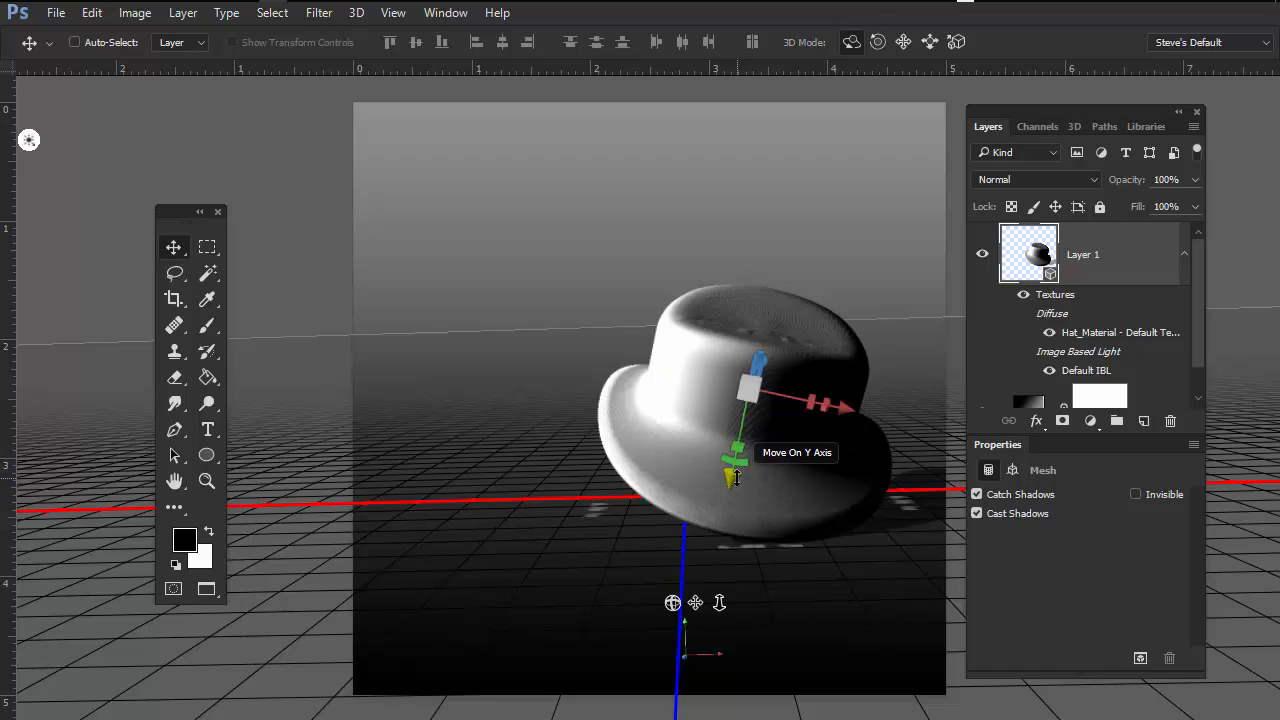
drag(734, 478, 628, 400)
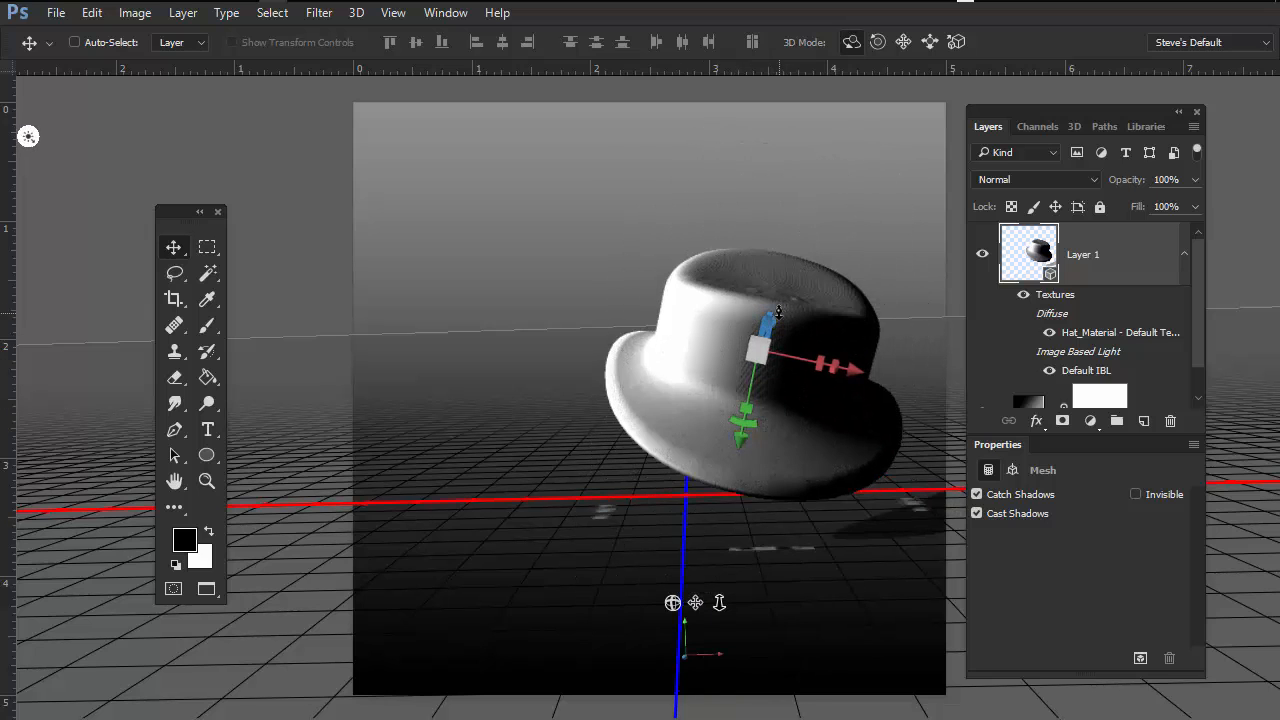
drag(778, 308, 651, 280)
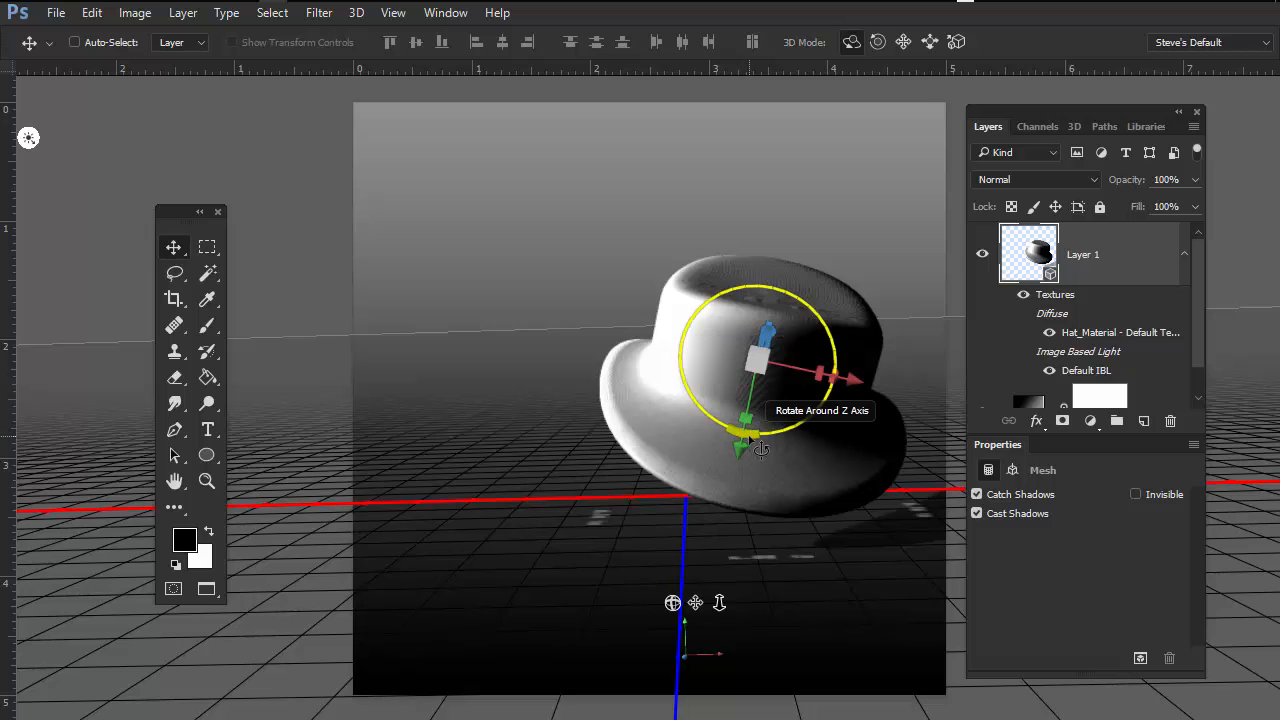
Step: Rotate the hat around its Z axis and another axis using the gizmo rings
drag(716, 418, 750, 395)
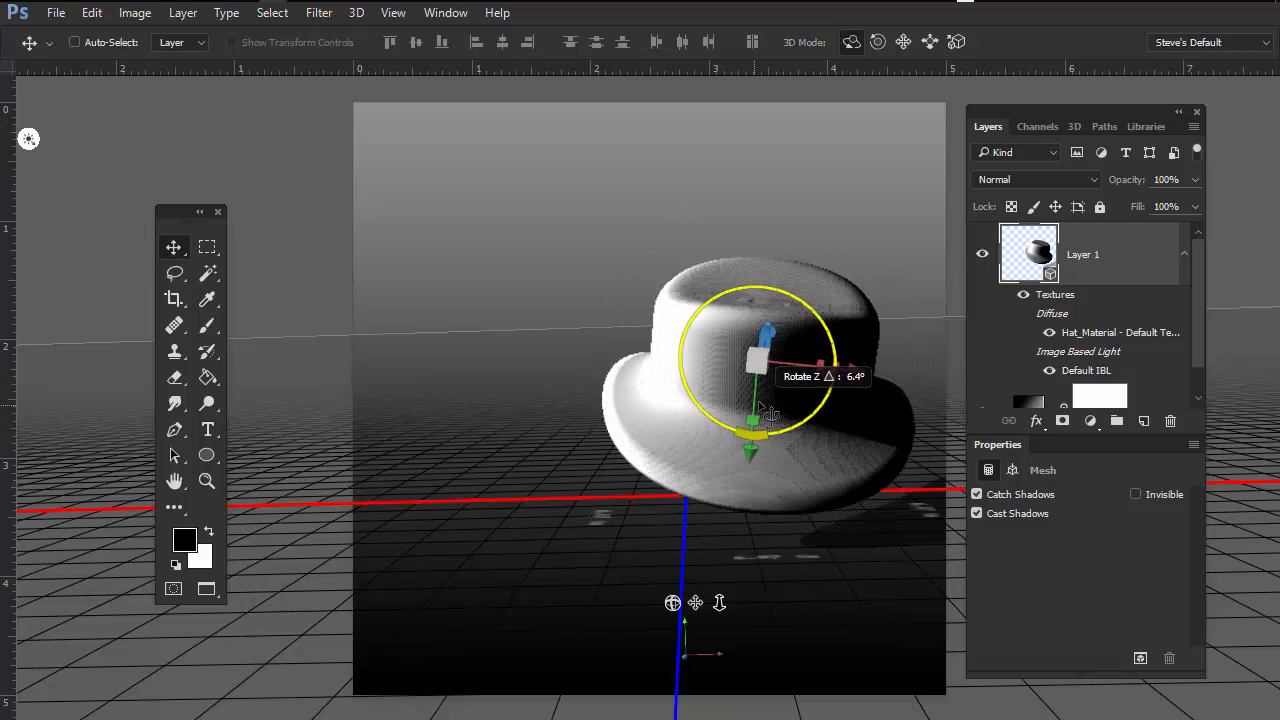
drag(845, 380, 736, 312)
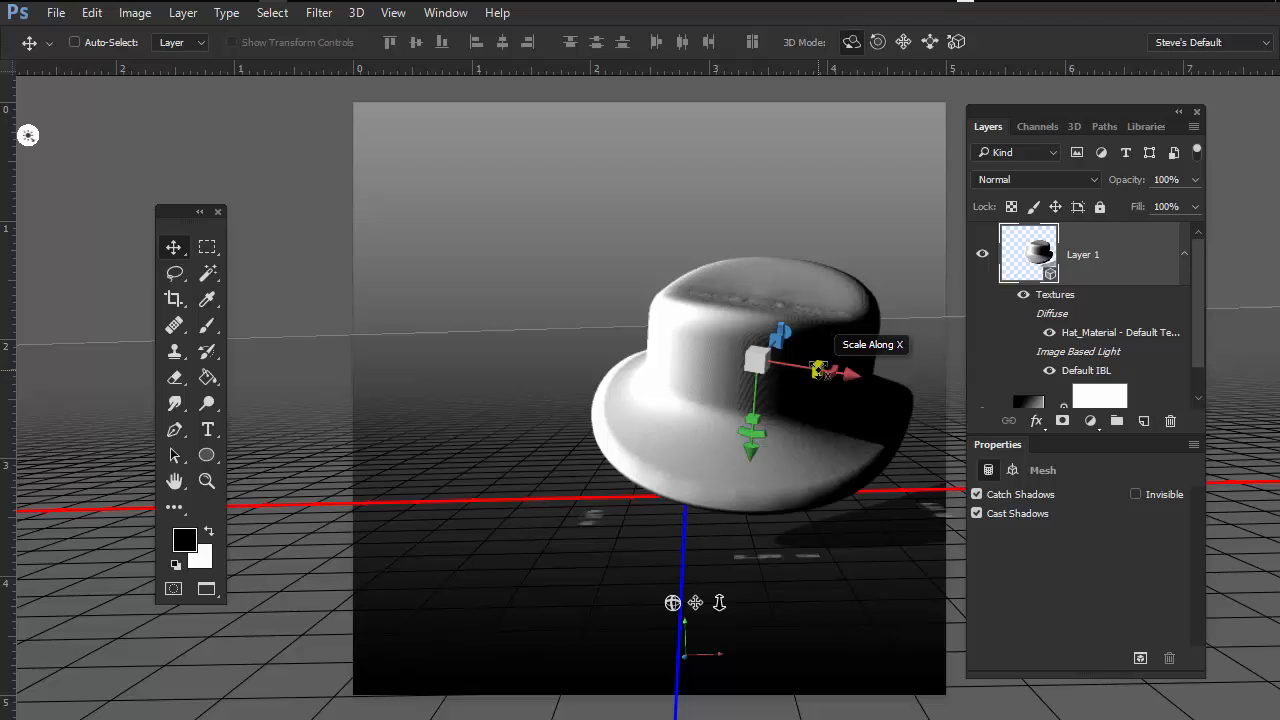
Step: Scale the hat along its X axis down to nothing and back out
drag(818, 370, 706, 397)
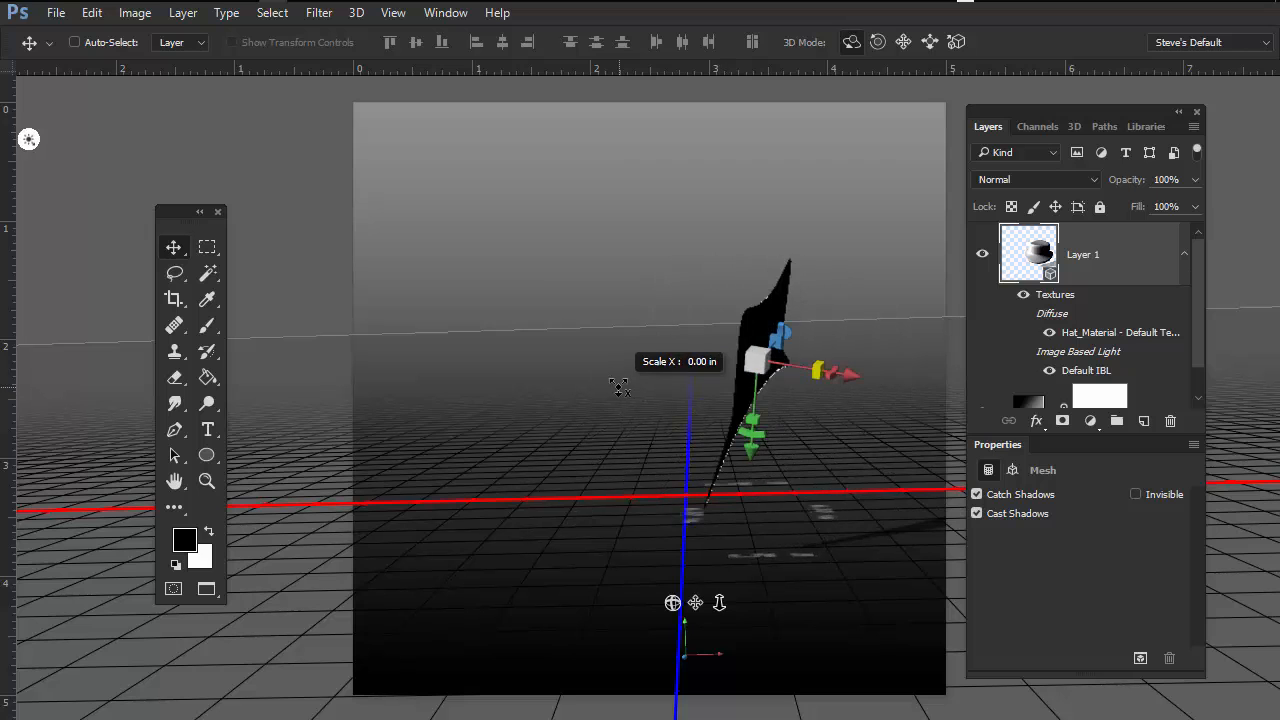
drag(796, 397, 703, 449)
Step: Stretch the hat taller and scale it up uniformly with the gizmo's centre cube
drag(770, 356, 755, 297)
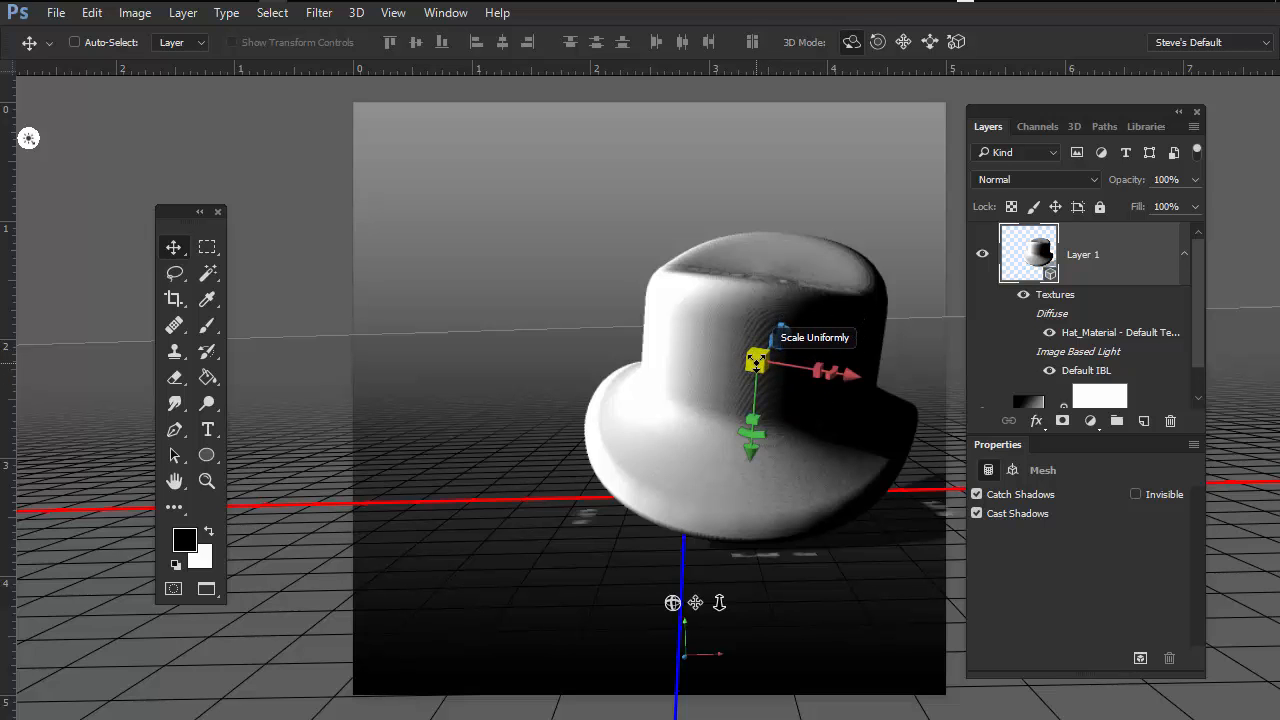
drag(757, 362, 551, 386)
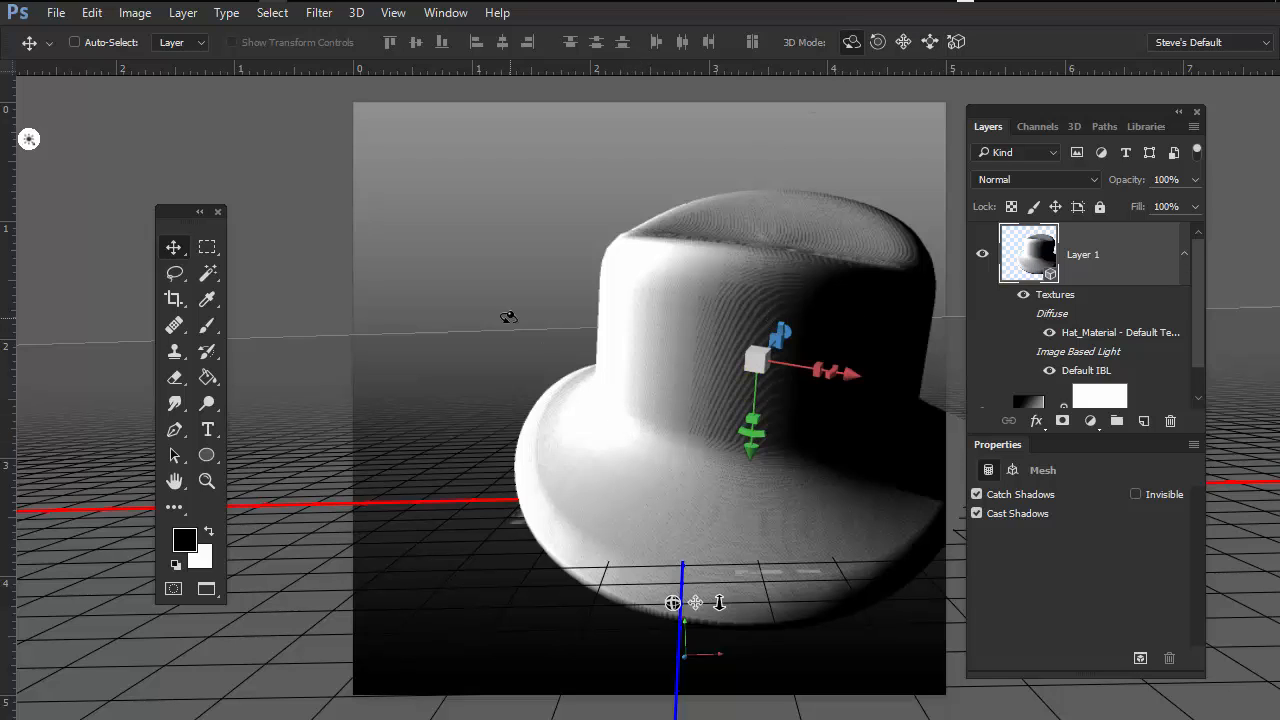
Step: Cycle the 3D object mode to Drag and move the Tools panel slightly right
key(alt)
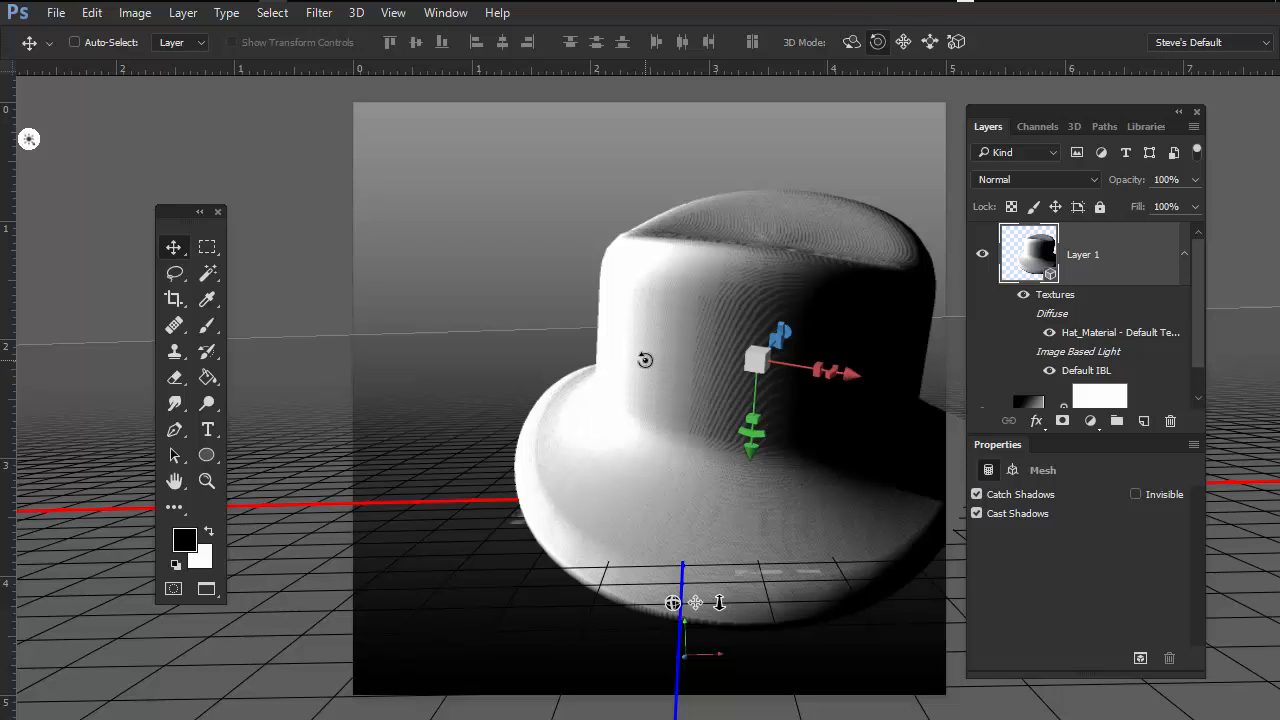
key(shift+v)
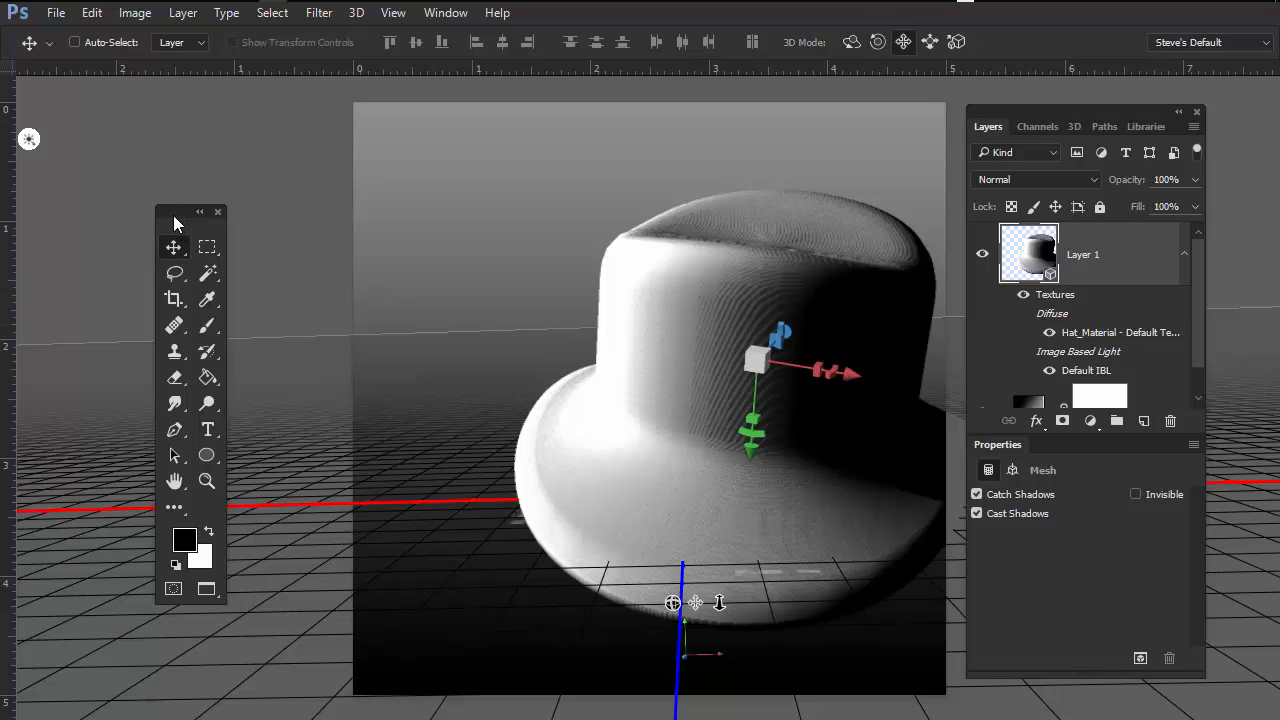
drag(174, 223, 267, 244)
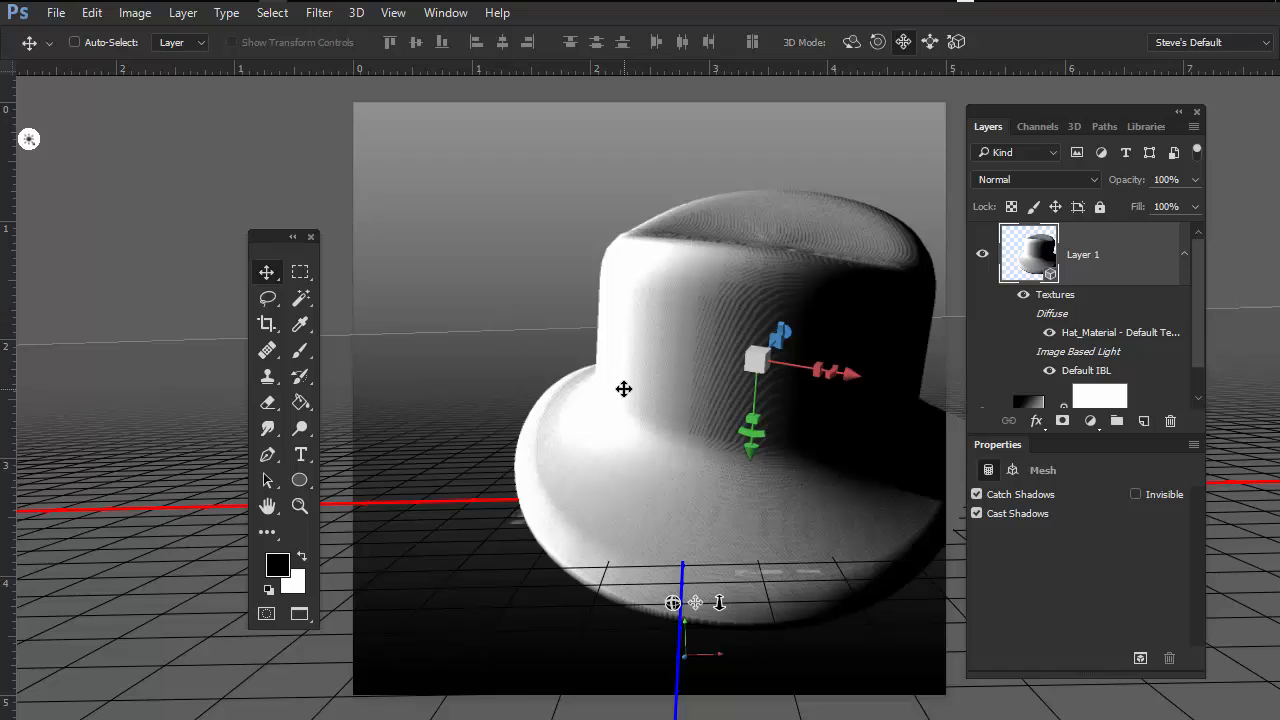
Step: Open the Preferences dialog
key(ctrl)
key(ctrl)
key(ctrl+k)
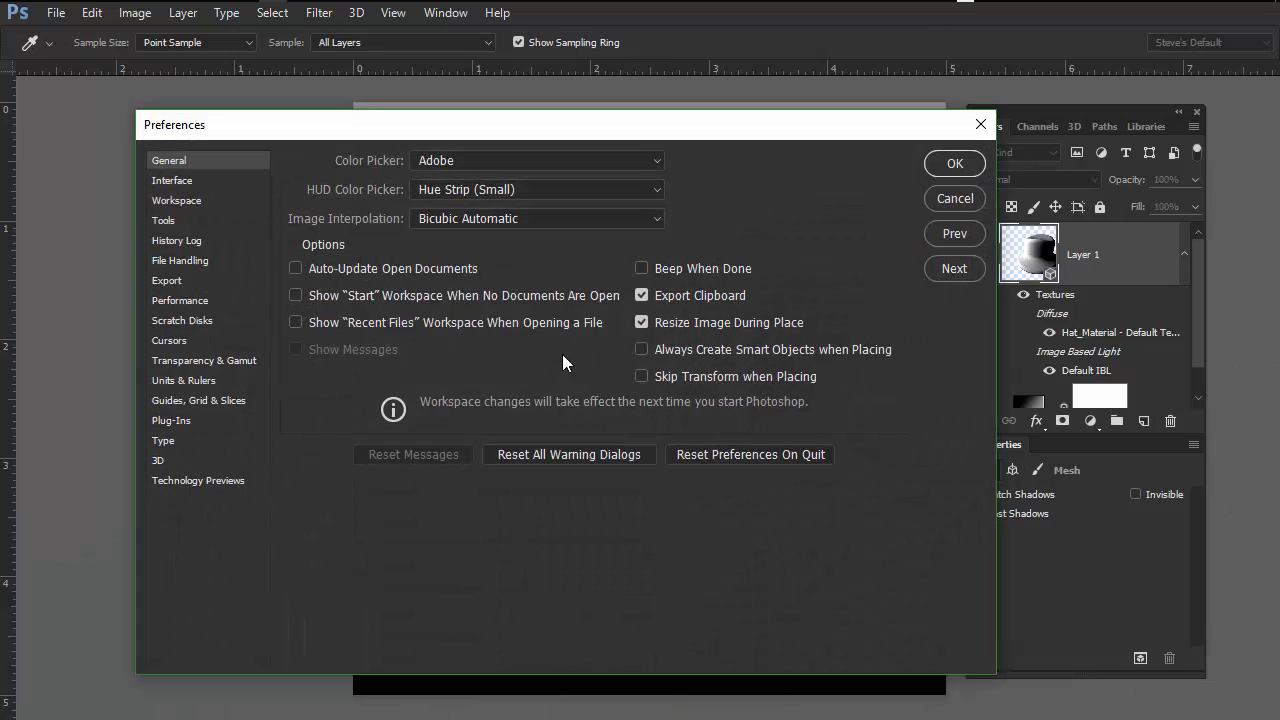
Step: Browse the Interface, Workspace, General and Tools preference pages, then close Preferences
click(176, 181)
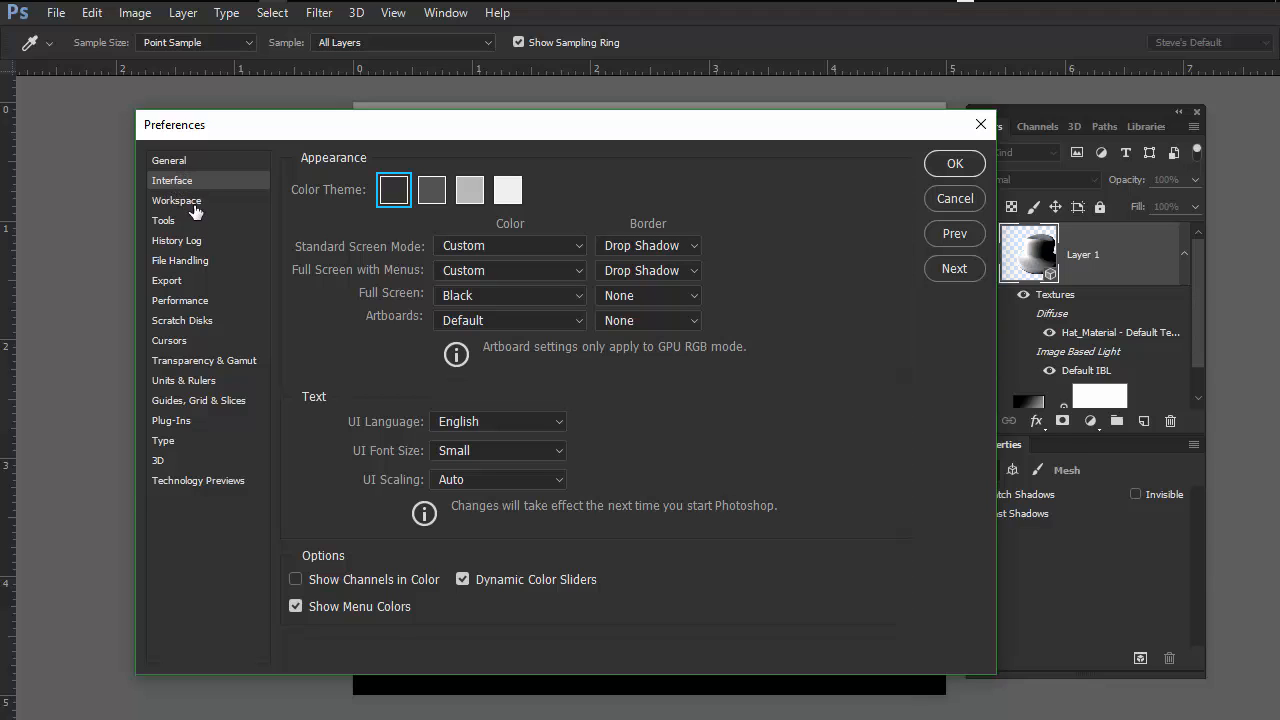
click(195, 209)
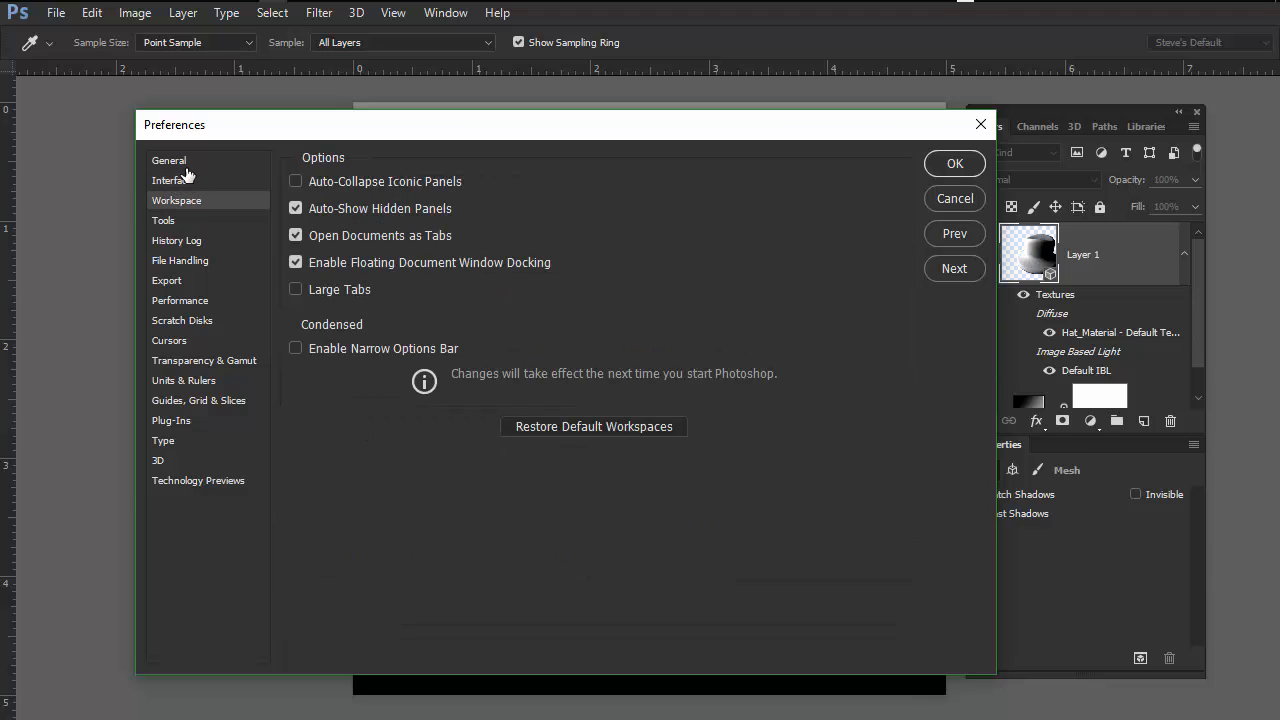
click(183, 166)
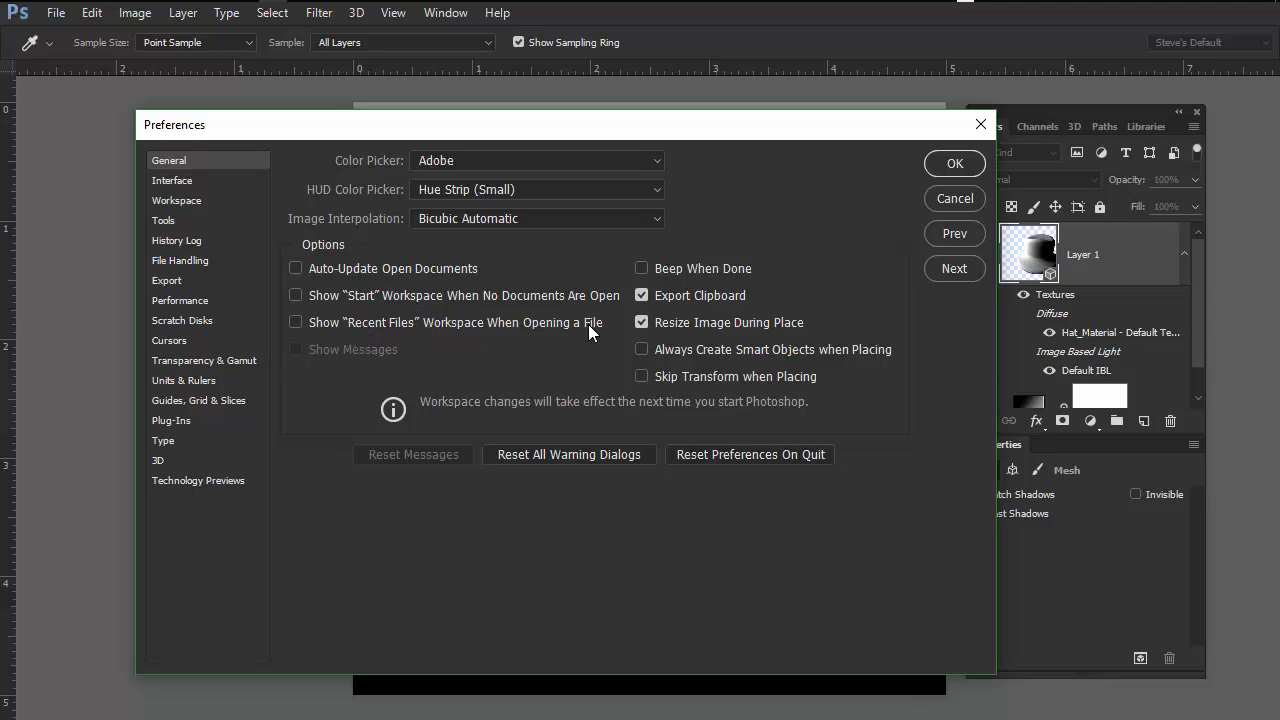
click(205, 218)
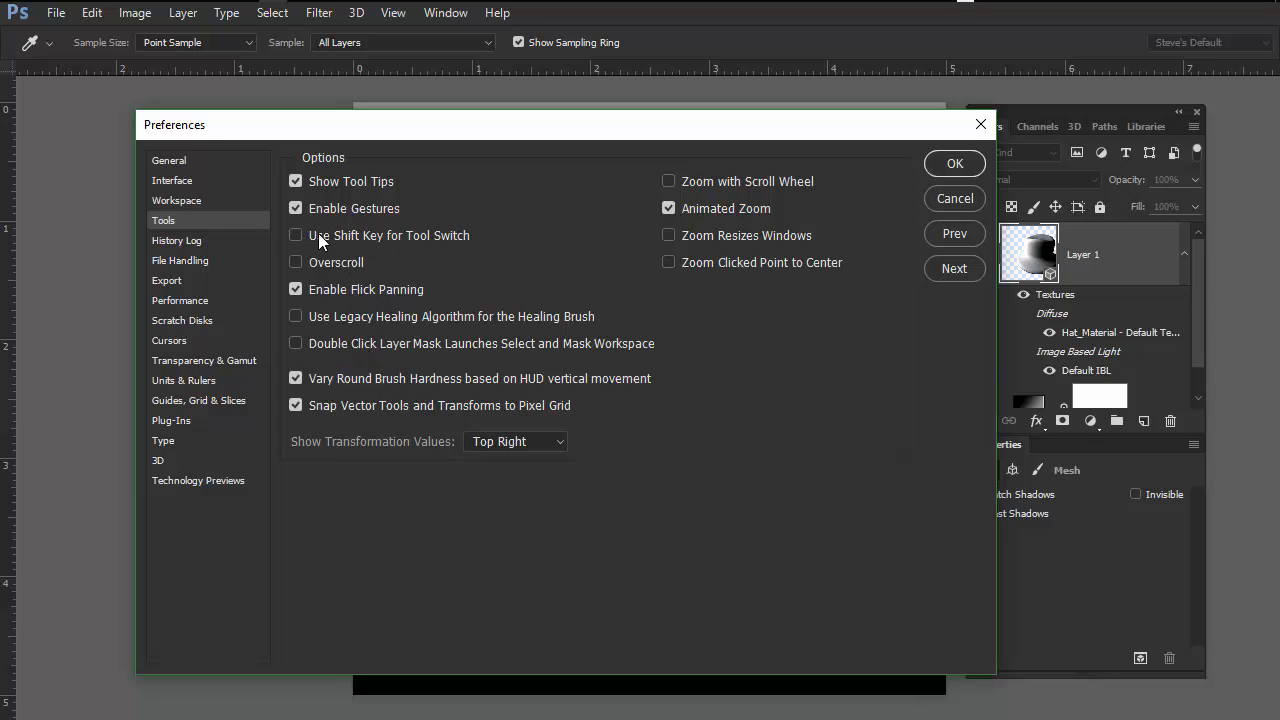
click(950, 163)
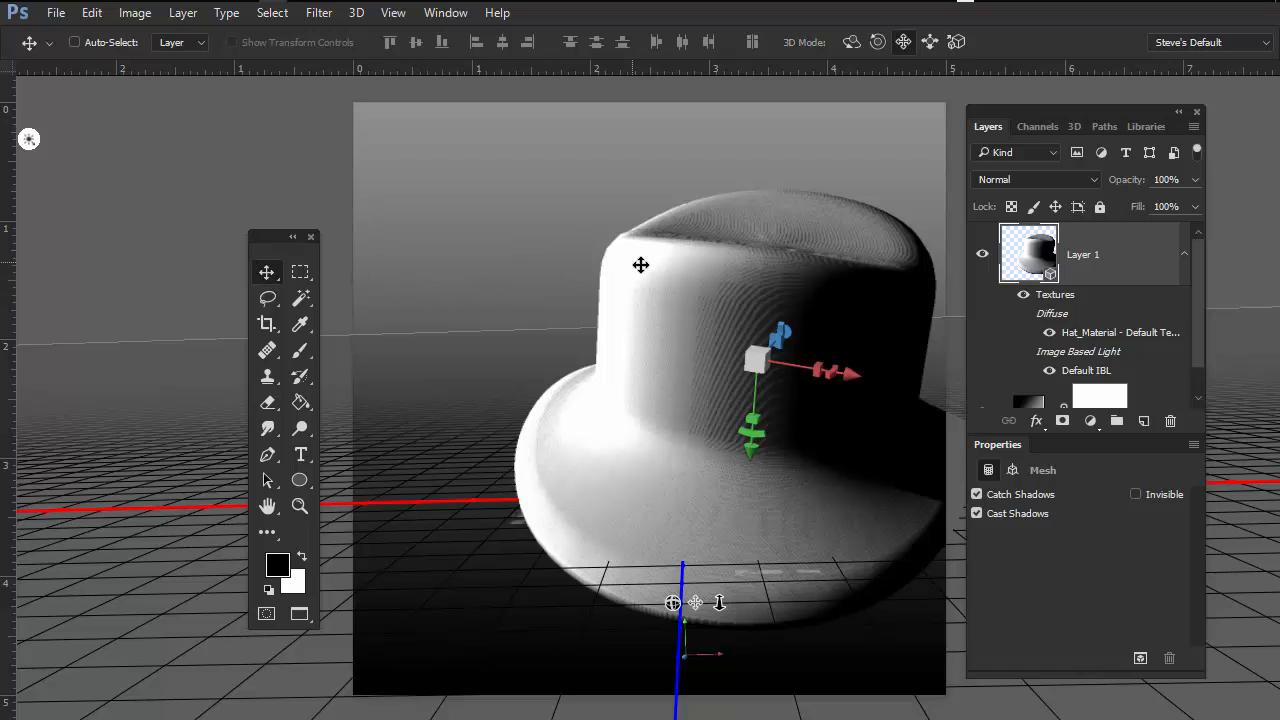
Step: Cycle through the 3D object modes and tilt the hat by rotating and rolling it
key(shift+v)
key(shift+v)
key(shift+v)
key(shift+v)
key(shift+v)
key(shift+v)
key(shift+v)
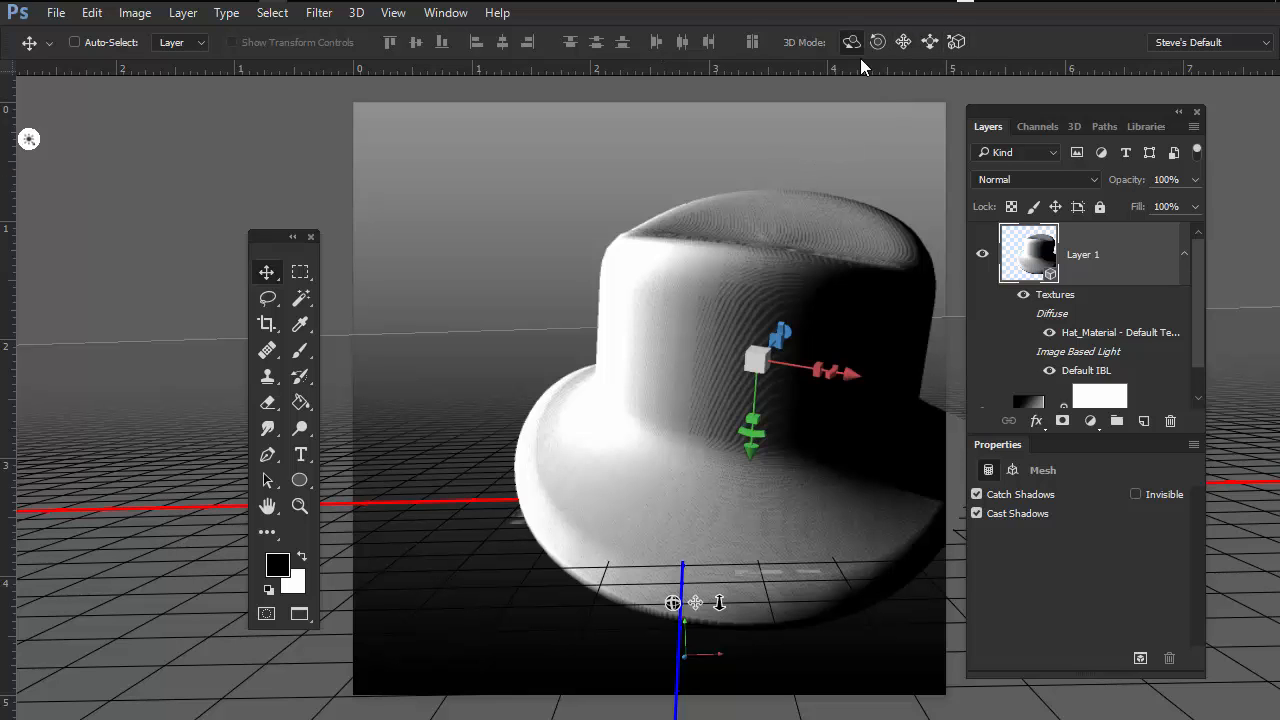
key(shift+v)
drag(837, 171, 811, 203)
key(shift+v)
key(shift+v)
drag(760, 160, 811, 135)
key(shift+v)
mouse_move(813, 192)
mouse_down()
mouse_move(819, 380)
mouse_move(750, 230)
mouse_move(737, 300)
mouse_move(708, 263)
mouse_move(767, 297)
mouse_move(745, 262)
mouse_move(792, 345)
mouse_move(757, 154)
mouse_move(786, 109)
mouse_move(812, 202)
mouse_up()
Step: Cycle repeatedly through the 3D object modes, ending on Drag
key(shift+v)
key(shift+v)
key(shift+v)
key(shift+v)
key(shift+v)
key(shift+v)
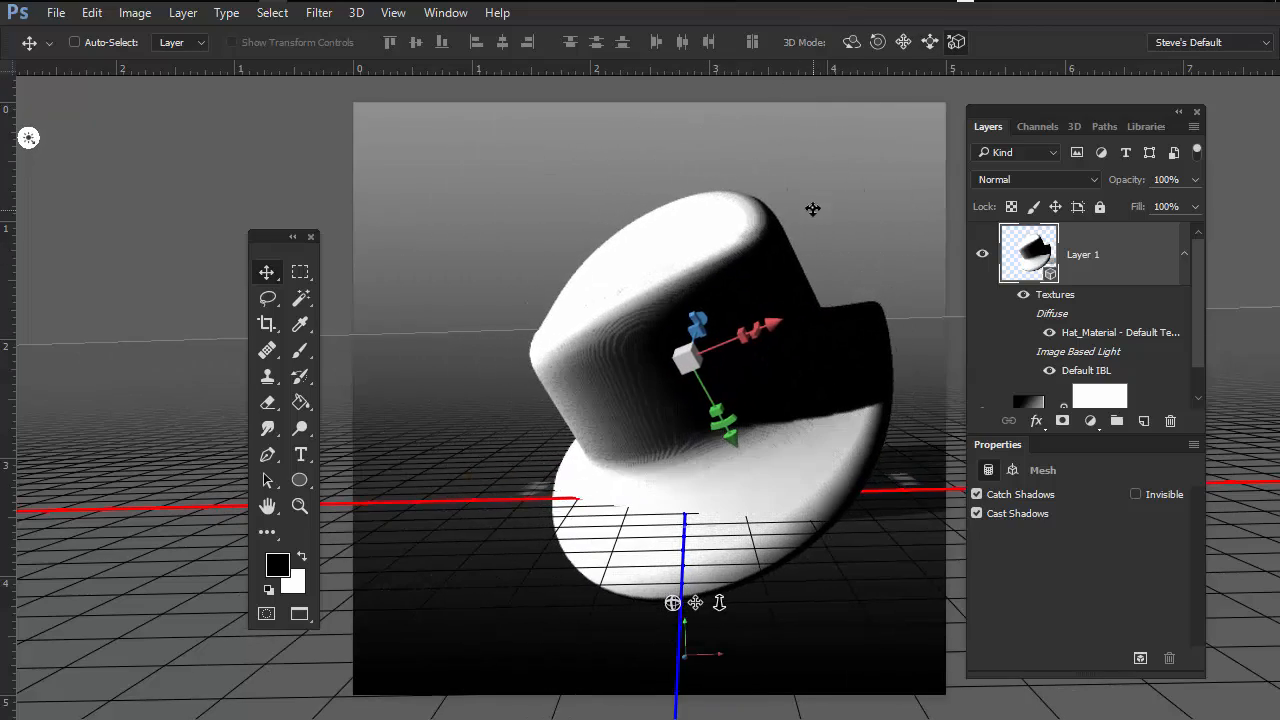
key(shift+v)
key(shift+v)
key(shift+v)
key(shift+v)
key(shift+v)
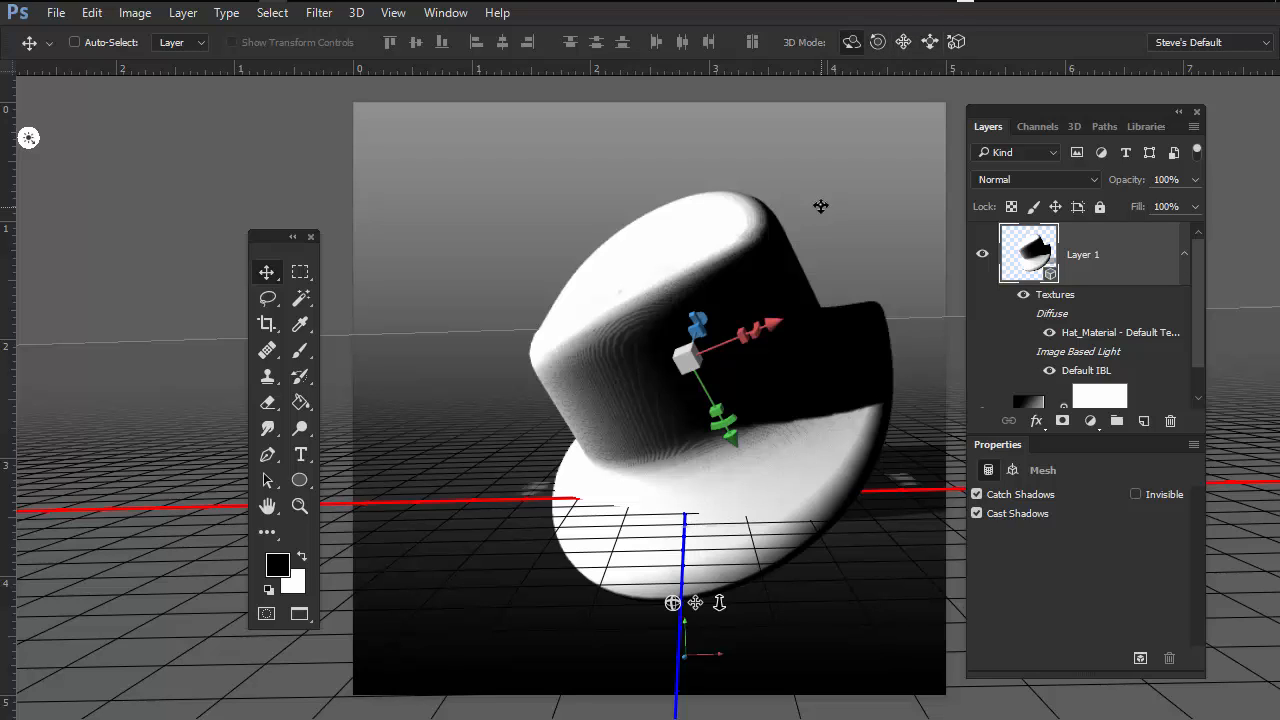
key(shift+v)
key(shift+v)
key(shift+v)
key(shift+v)
key(shift+v)
key(shift+v)
key(shift+v)
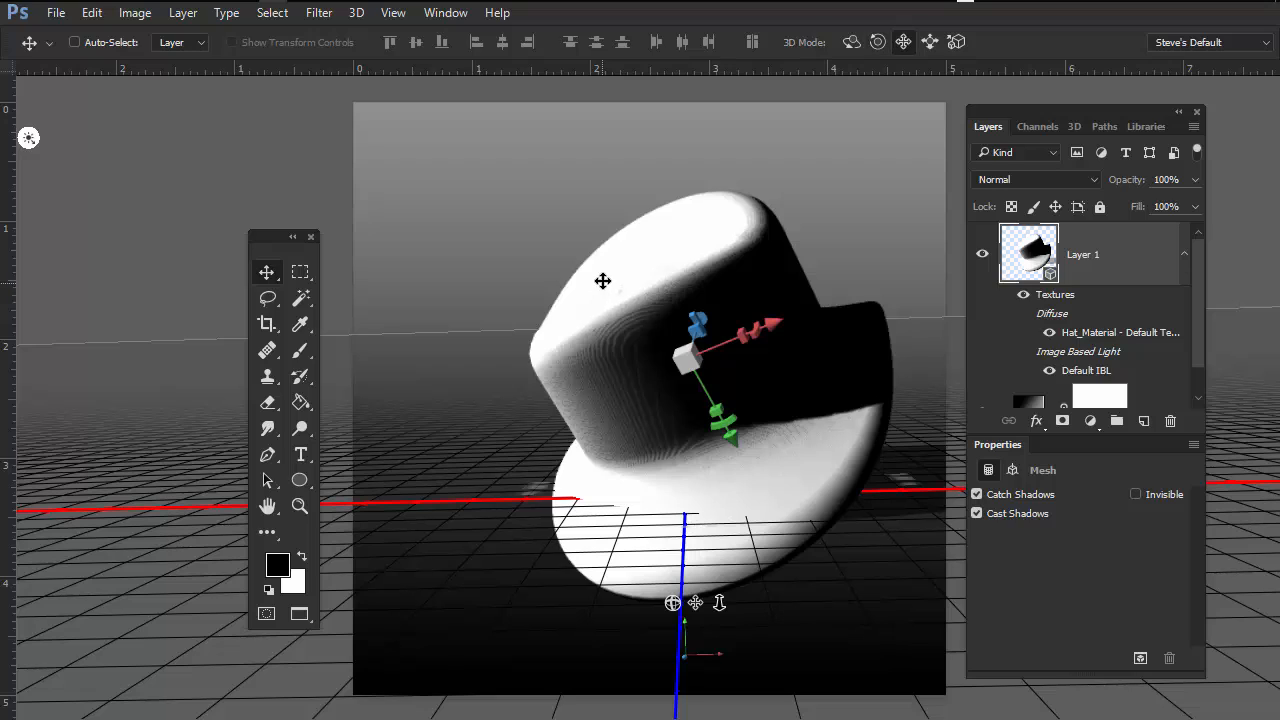
key(shift+v)
key(shift+v)
key(shift+v)
key(shift+v)
key(shift+v)
key(shift+v)
key(shift+v)
key(shift+v)
key(shift+v)
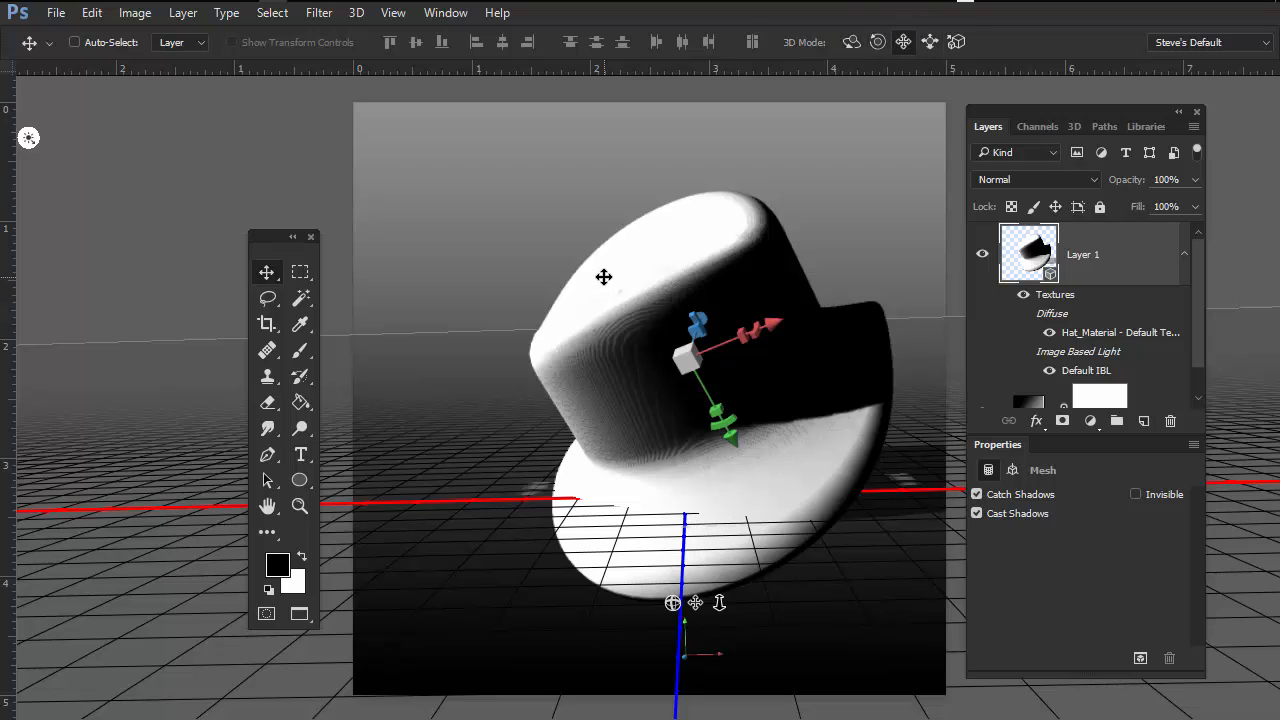